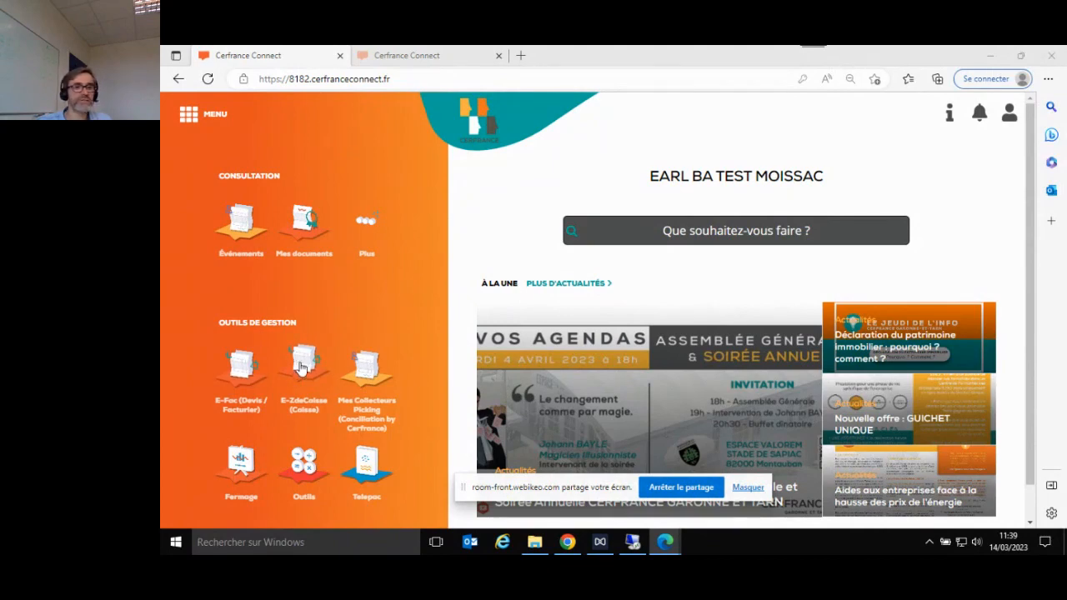
Step: Open the E-ZdeCaisse (Caisse) tool and show January 2023 in the cash register calendar
click(298, 367)
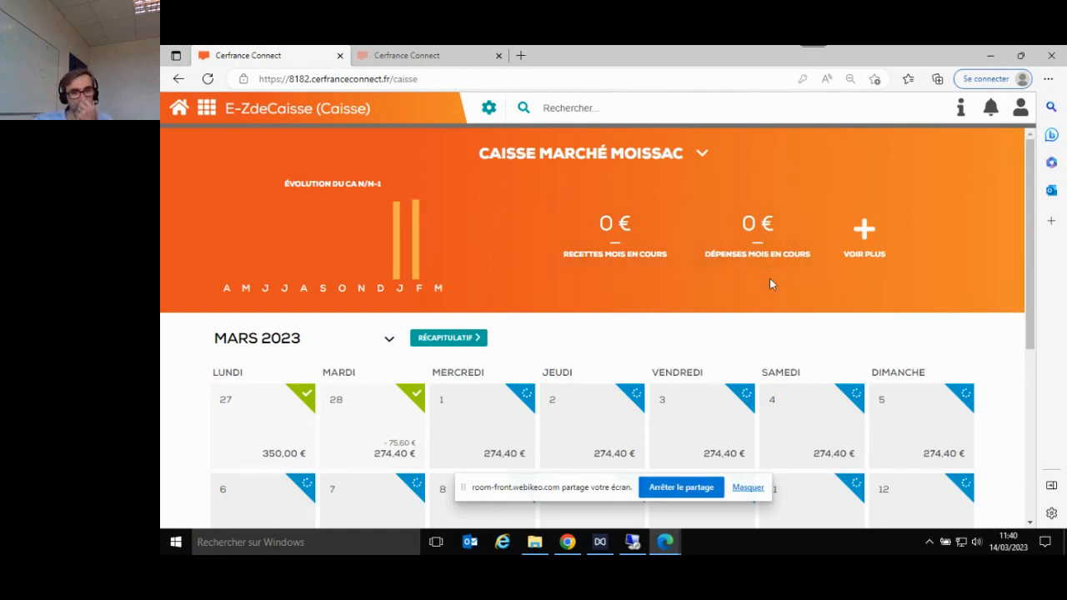
click(252, 344)
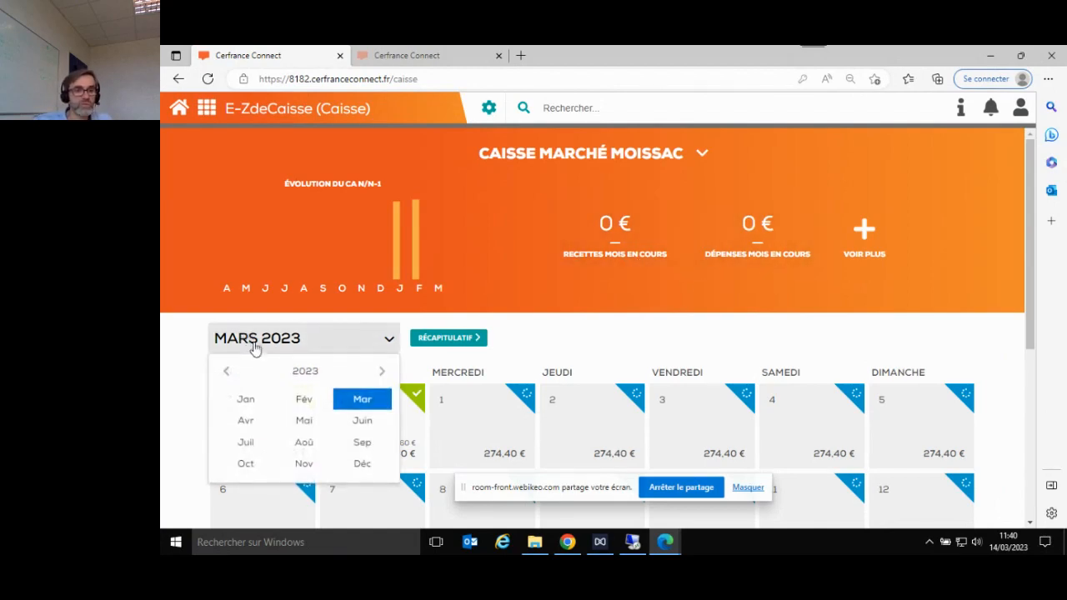
click(246, 399)
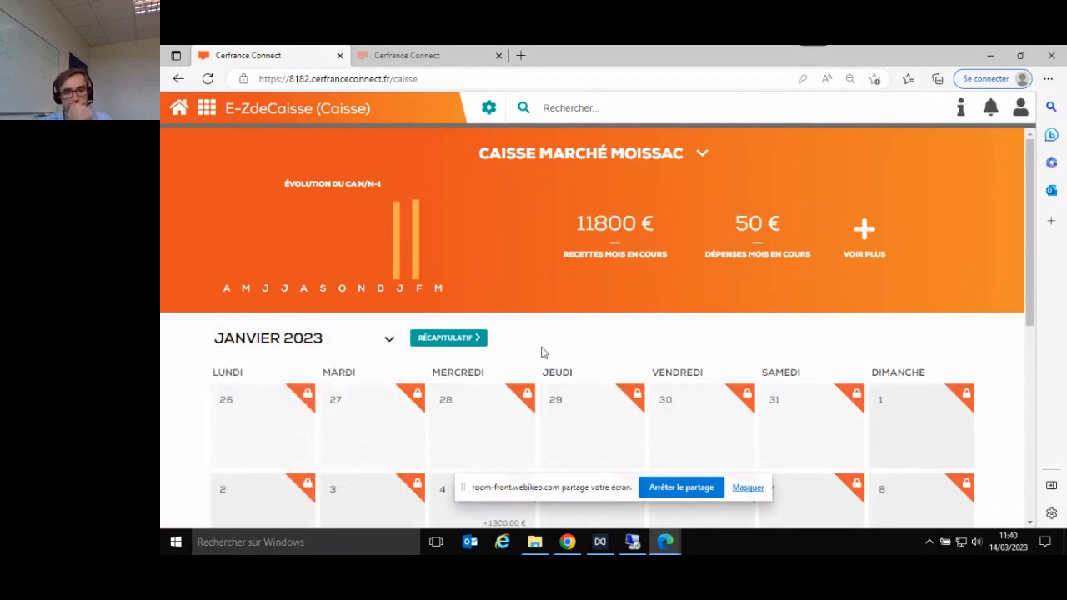
Step: Switch the calendar to February 2023 and open the daily entry form for 8 February
click(390, 340)
click(304, 400)
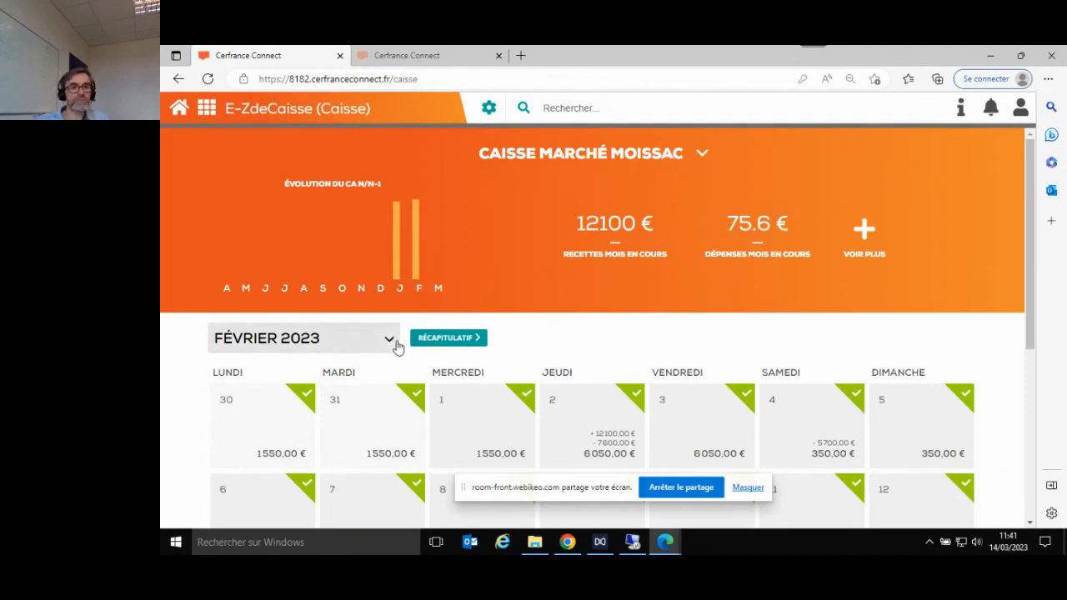
scroll(558, 363, down, 4)
drag(484, 235, 490, 249)
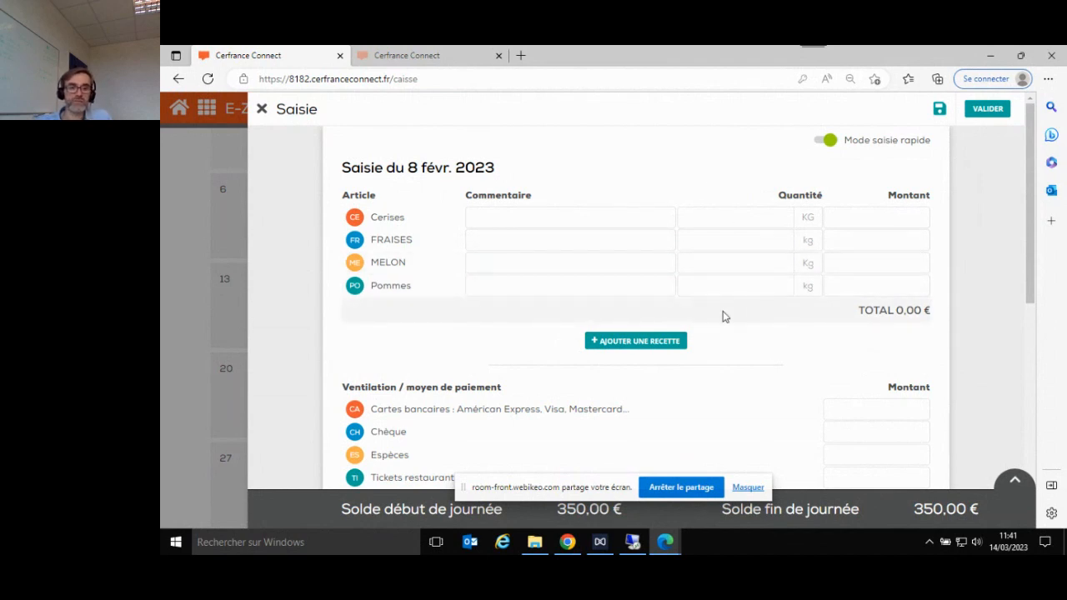
Step: Examine the article, payment method, deposit and expense sections of the 8 February entry form
scroll(723, 311, down, 3)
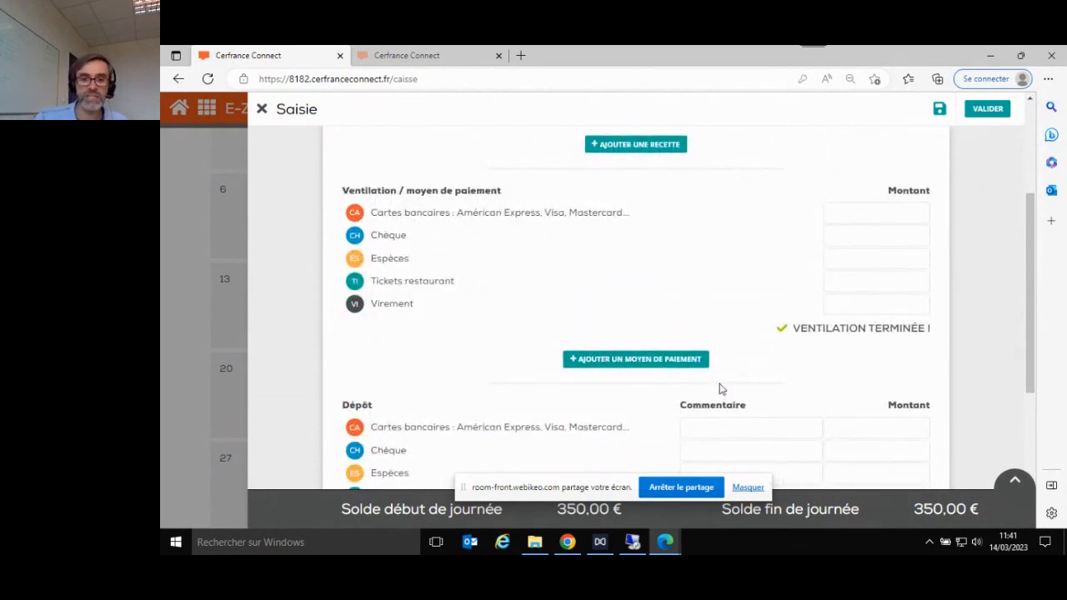
scroll(720, 386, down, 3)
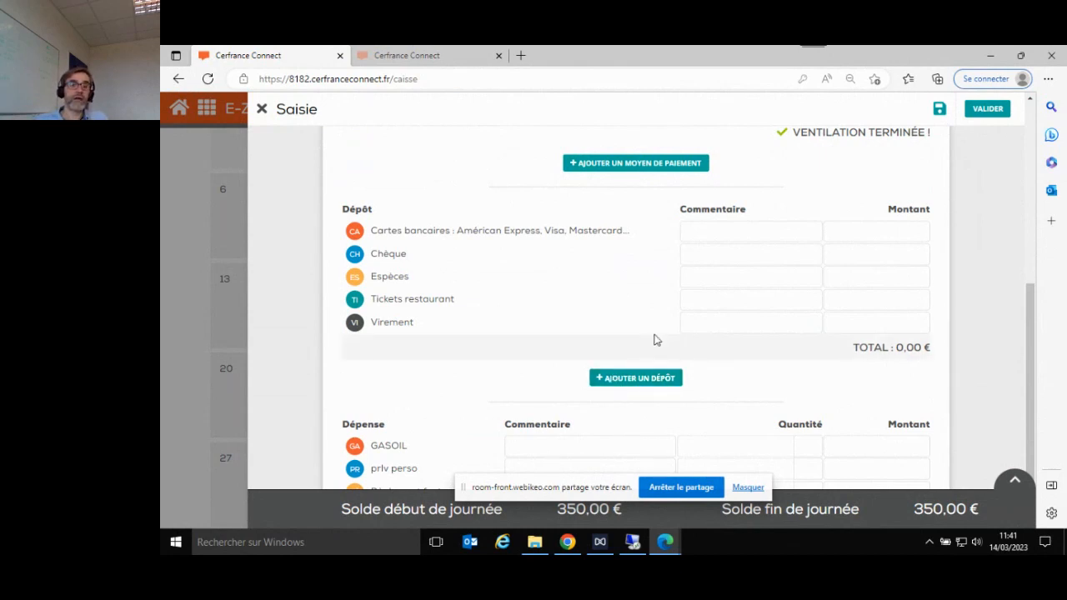
scroll(654, 339, down, 2)
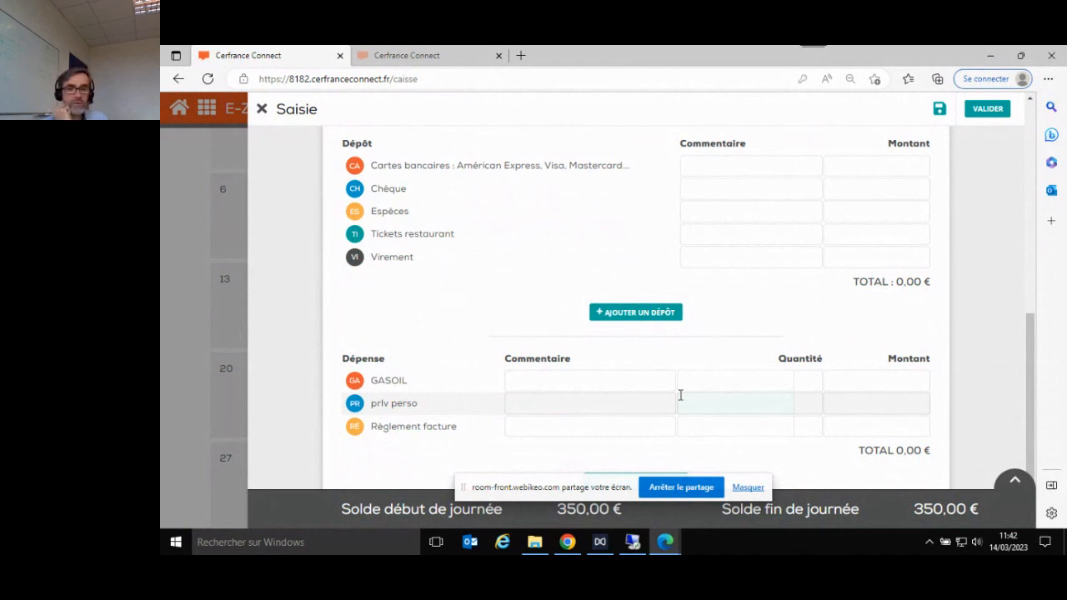
scroll(680, 395, up, 10)
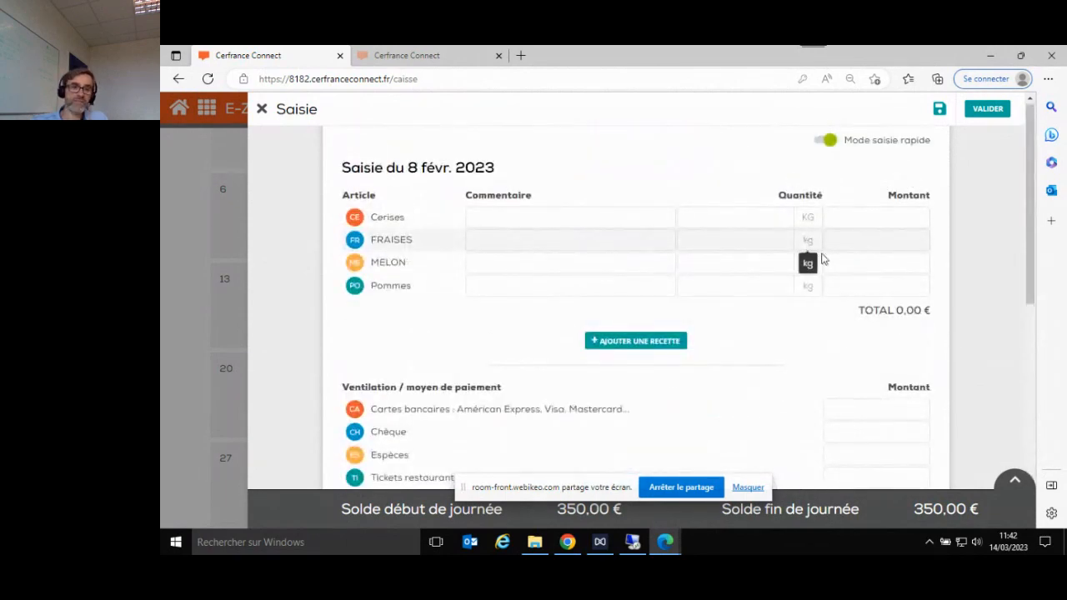
scroll(839, 364, down, 1)
scroll(838, 362, down, 2)
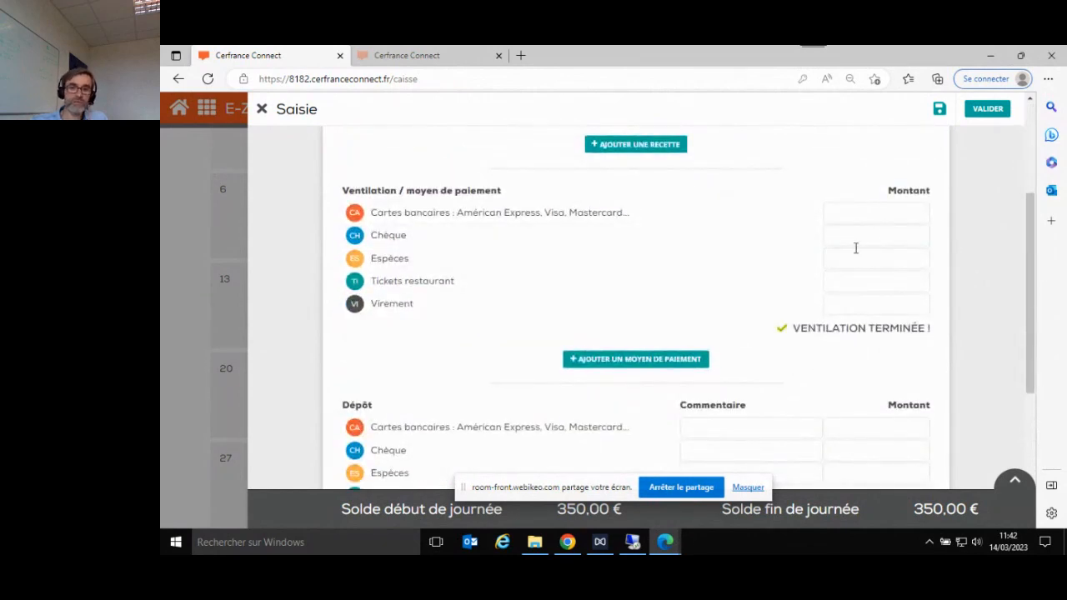
scroll(845, 296, up, 1)
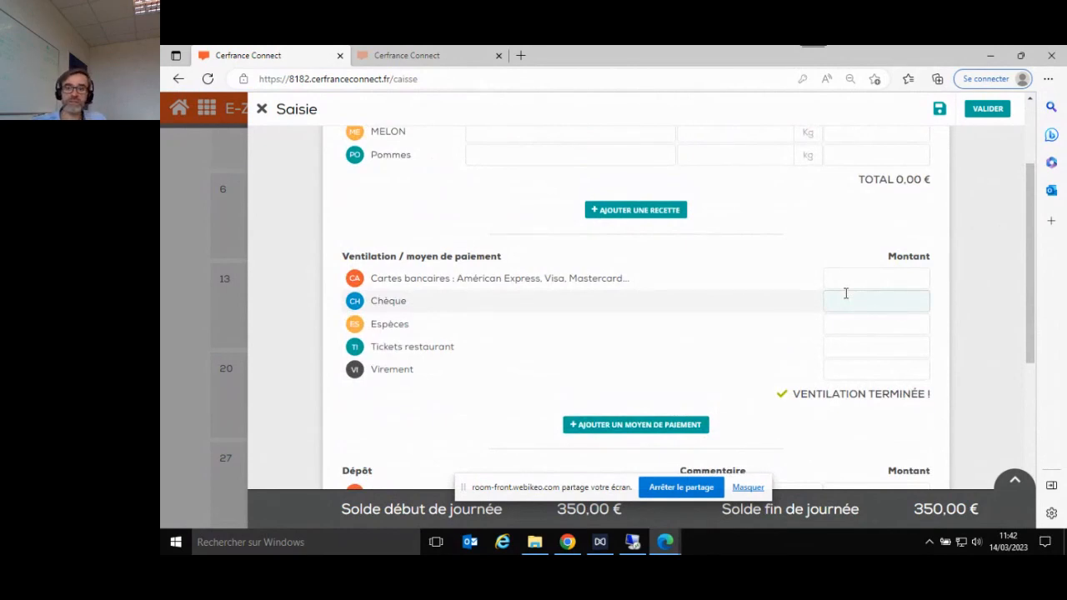
scroll(845, 293, up, 2)
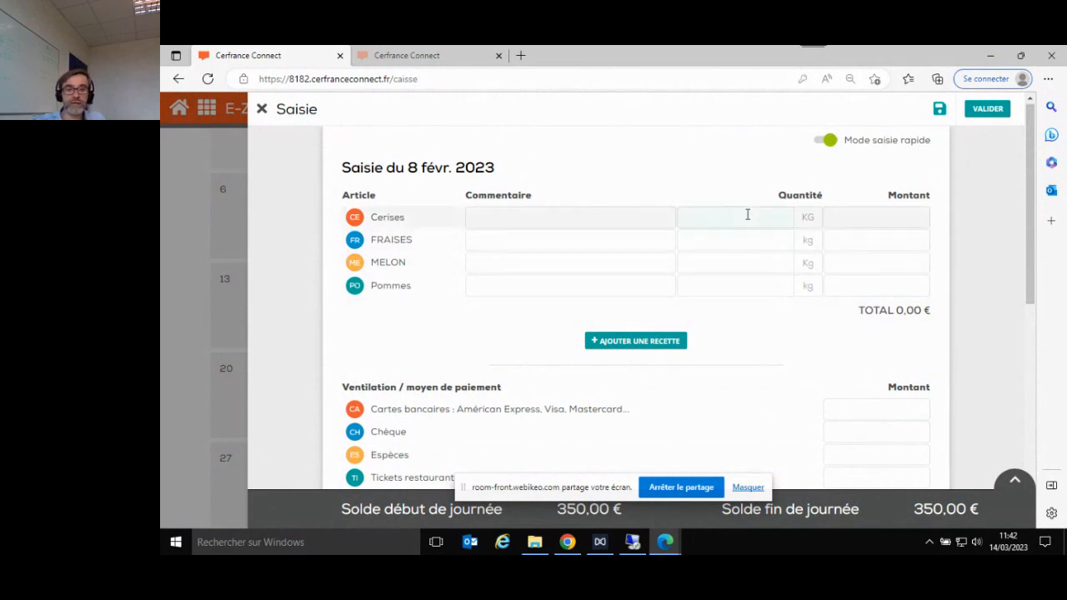
Step: Record the Cerises sale with a quantity of 500 KG and an amount of 2500
text(500)
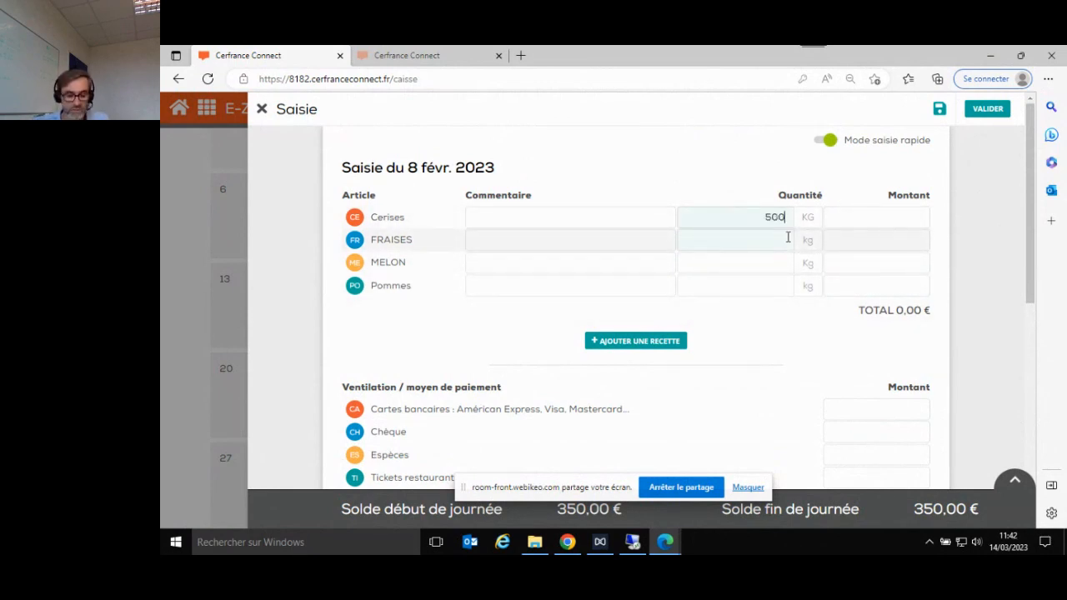
key(Tab)
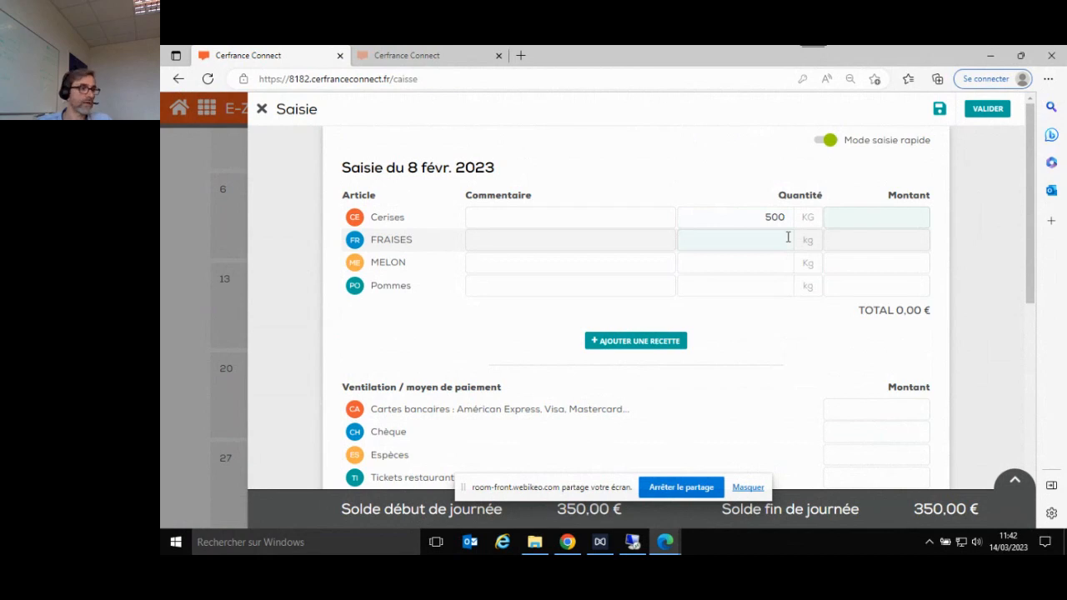
text(2500)
key(Tab)
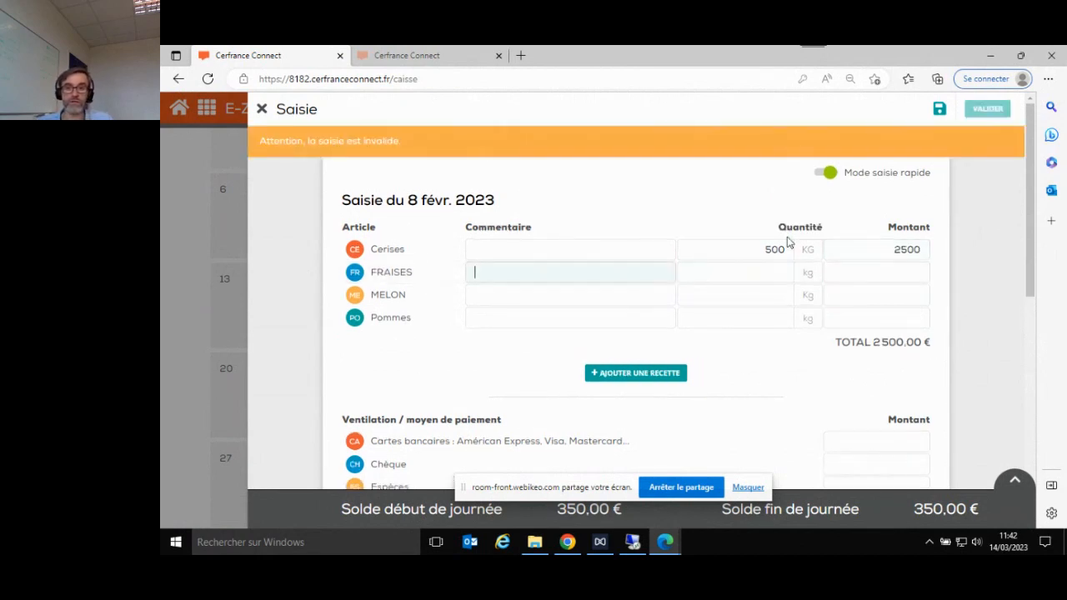
Step: Record the MELON sale with a quantity of 250 Kg and an amount of 500
click(883, 272)
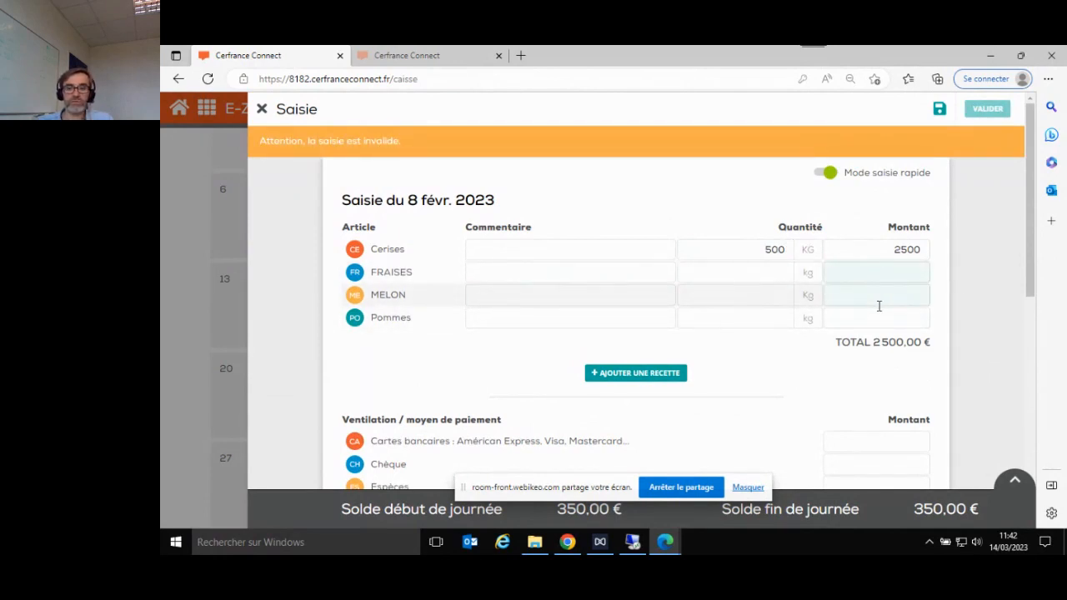
click(876, 299)
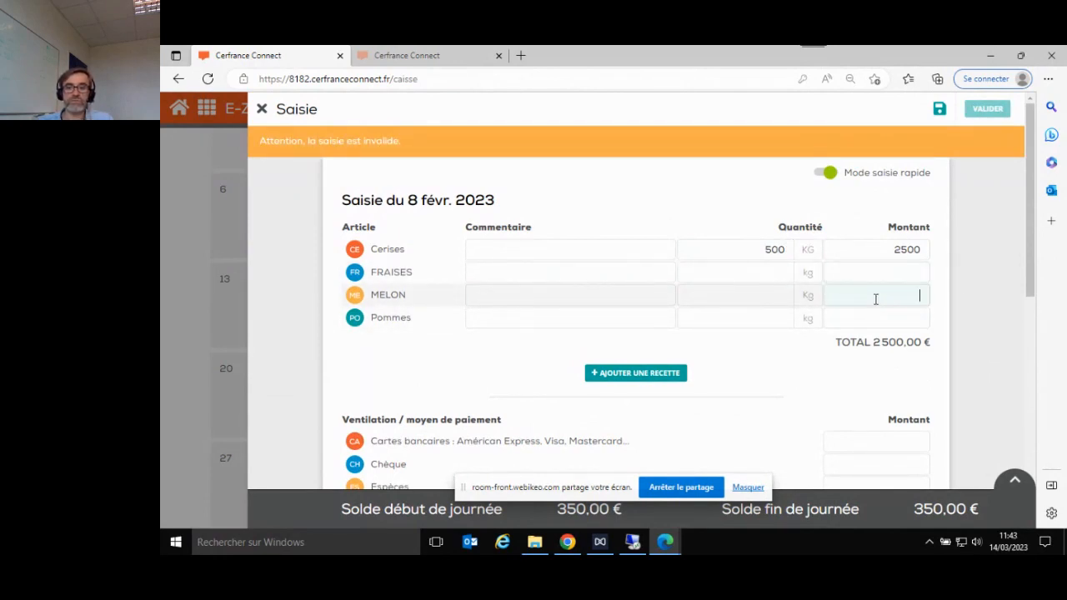
click(755, 293)
text(250)
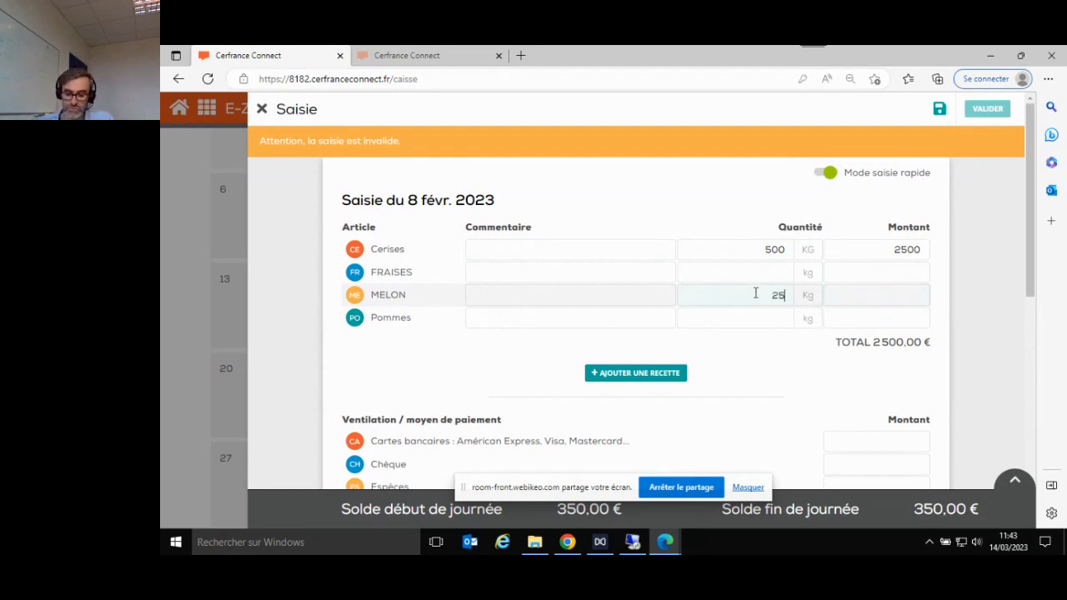
click(893, 302)
text(500)
key(Tab)
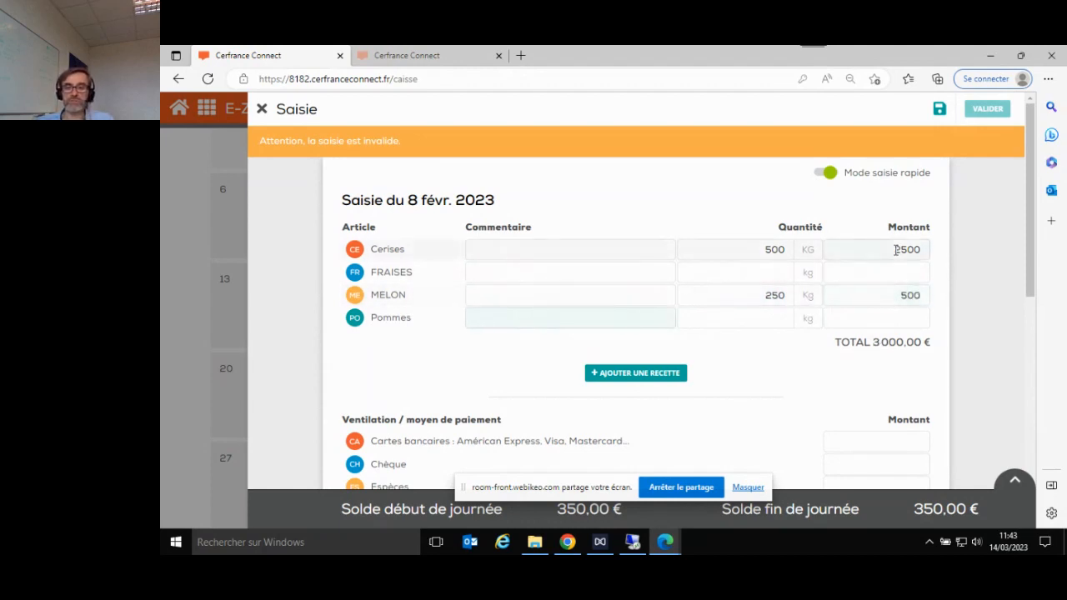
Step: Compare the total of the article sales with the amount remaining to allocate across payment methods
scroll(895, 269, down, 2)
scroll(919, 243, up, 1)
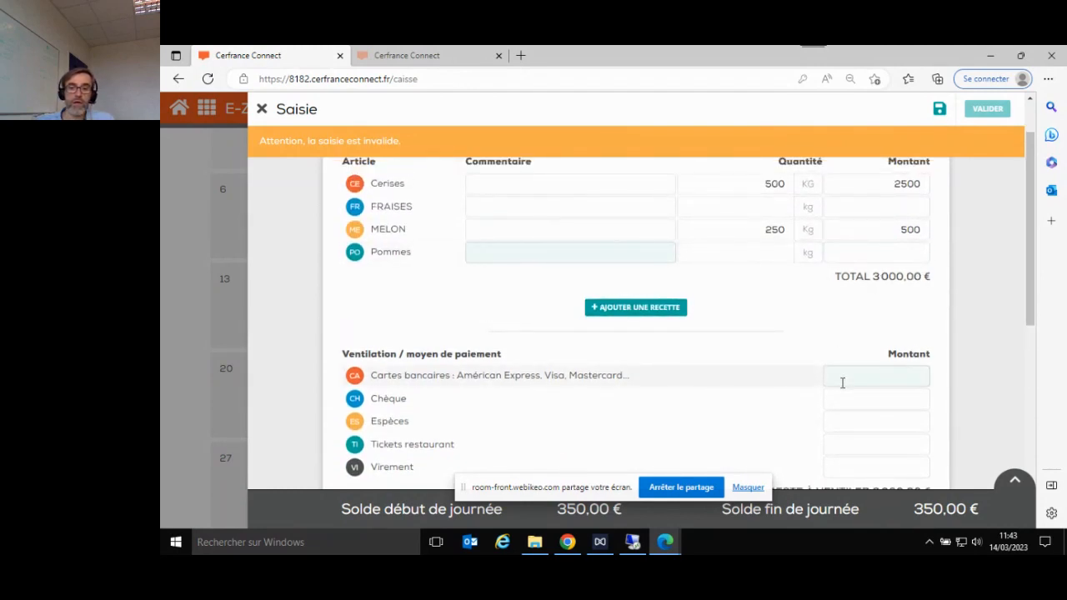
scroll(842, 383, down, 2)
scroll(848, 376, up, 2)
scroll(867, 275, down, 2)
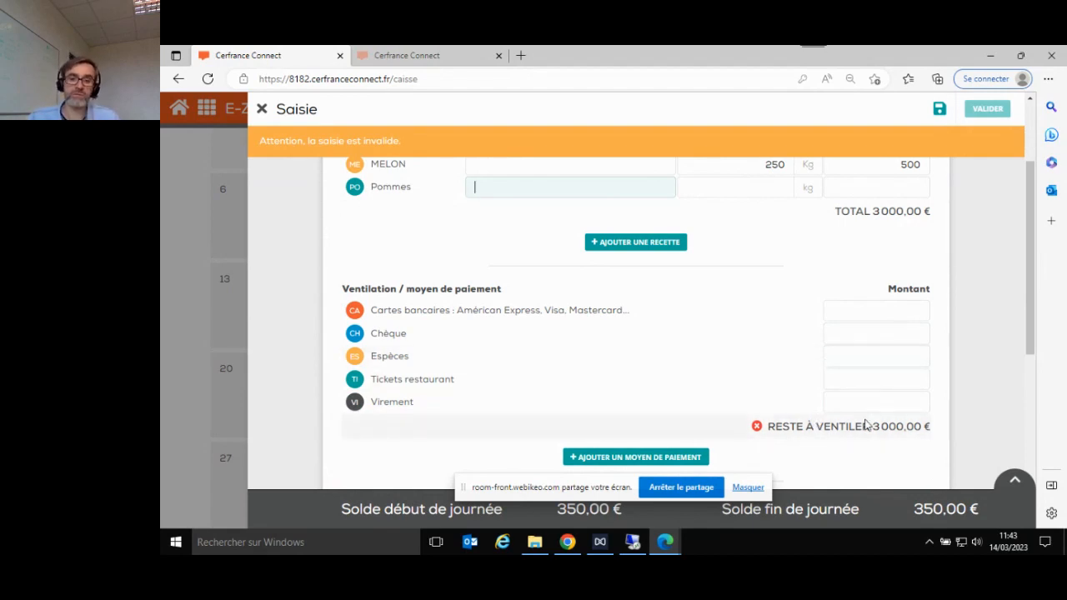
scroll(863, 351, up, 3)
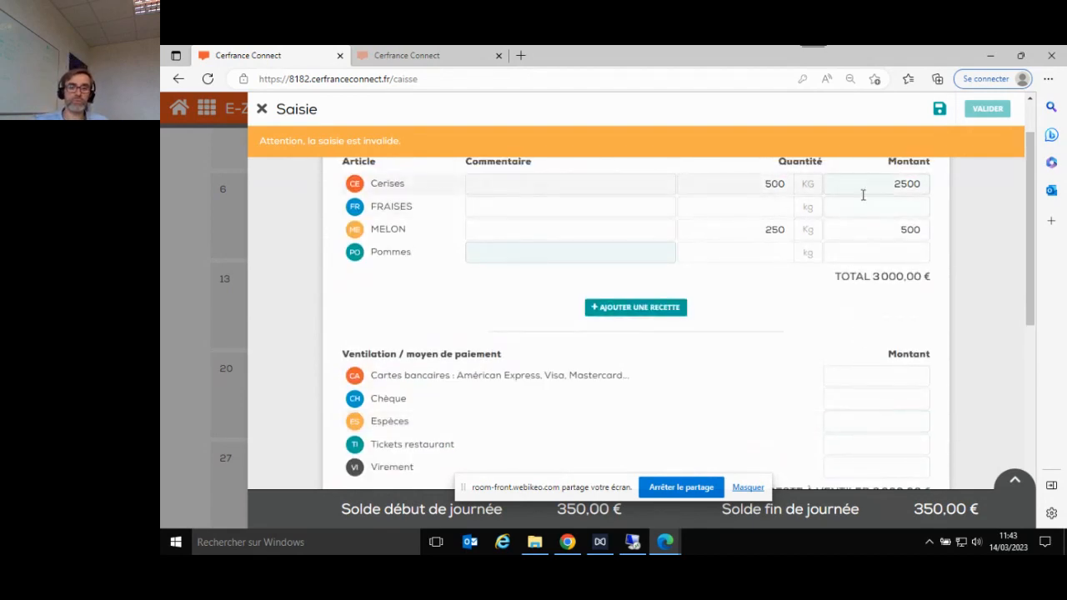
scroll(902, 249, down, 1)
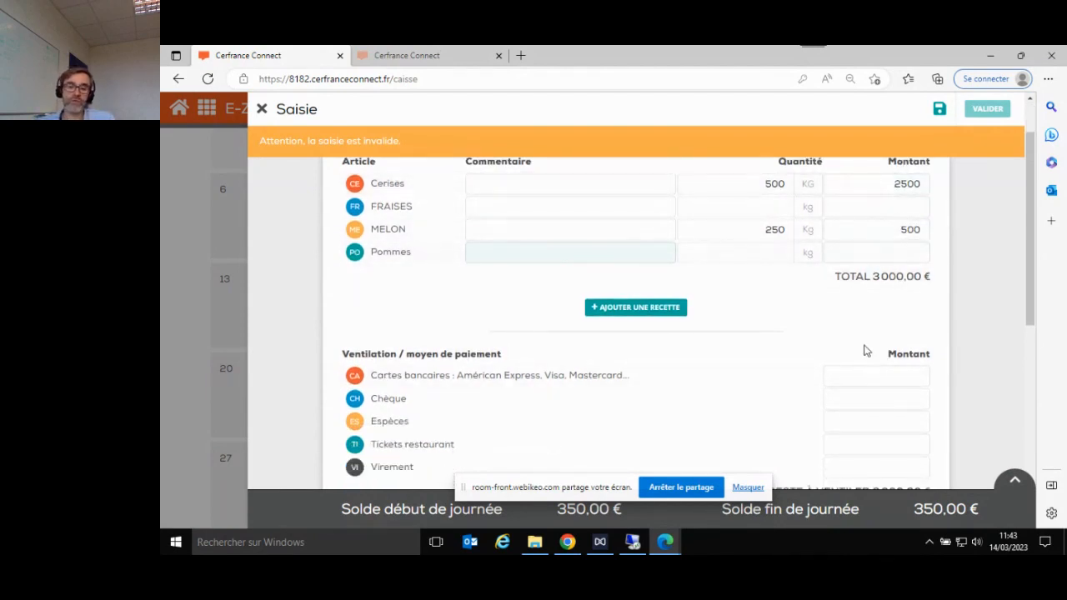
scroll(862, 345, down, 1)
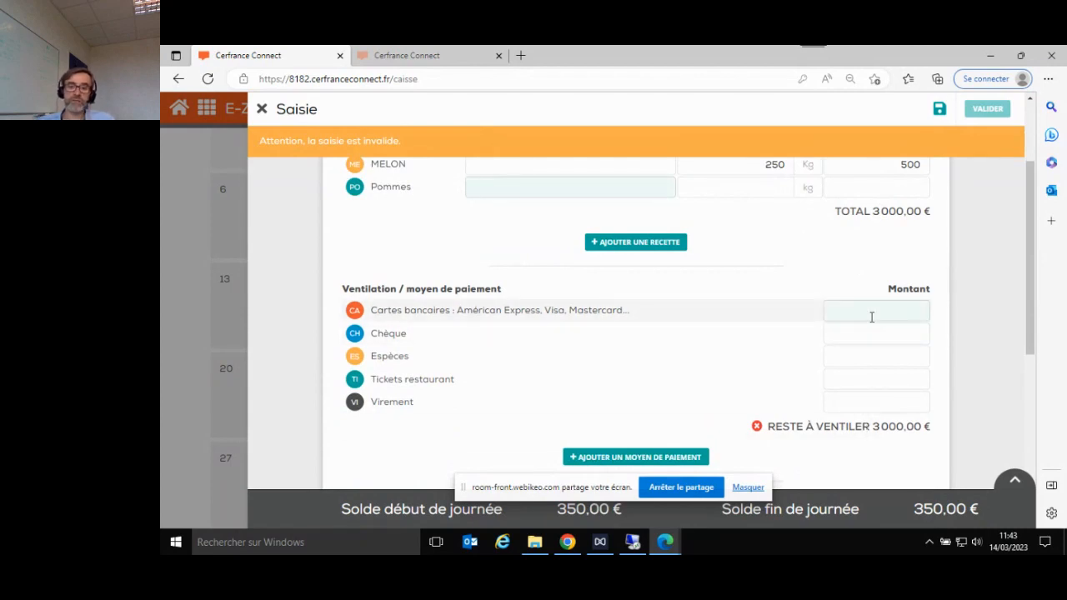
Step: Allocate the receipts by payment method: 1500 to bank cards, and 500 each to Chèque, Espèces and Virement
click(872, 317)
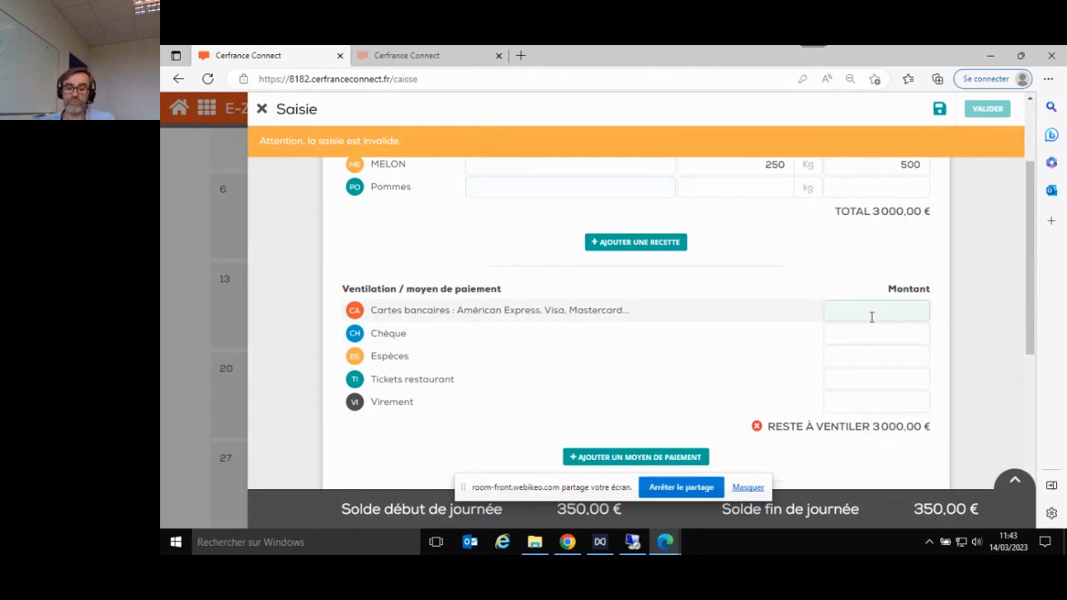
text(1500)
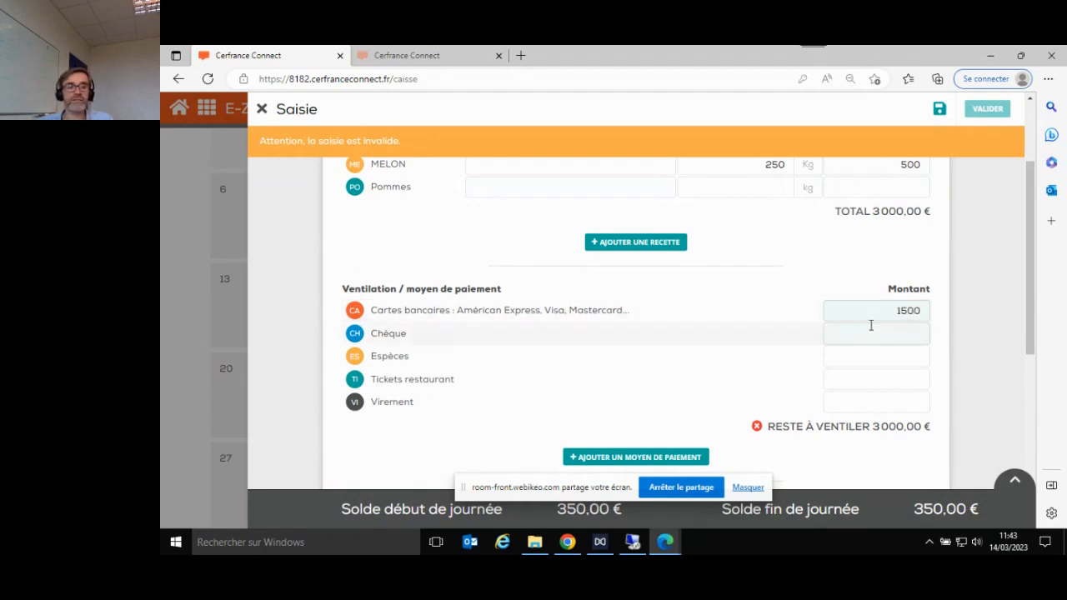
click(871, 331)
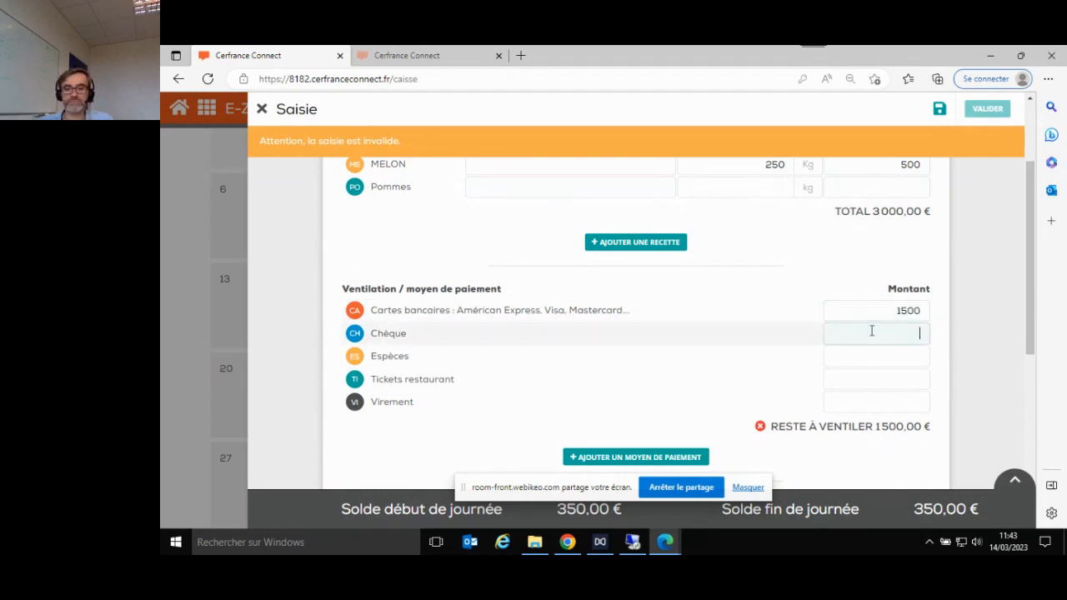
text(500)
key(Tab)
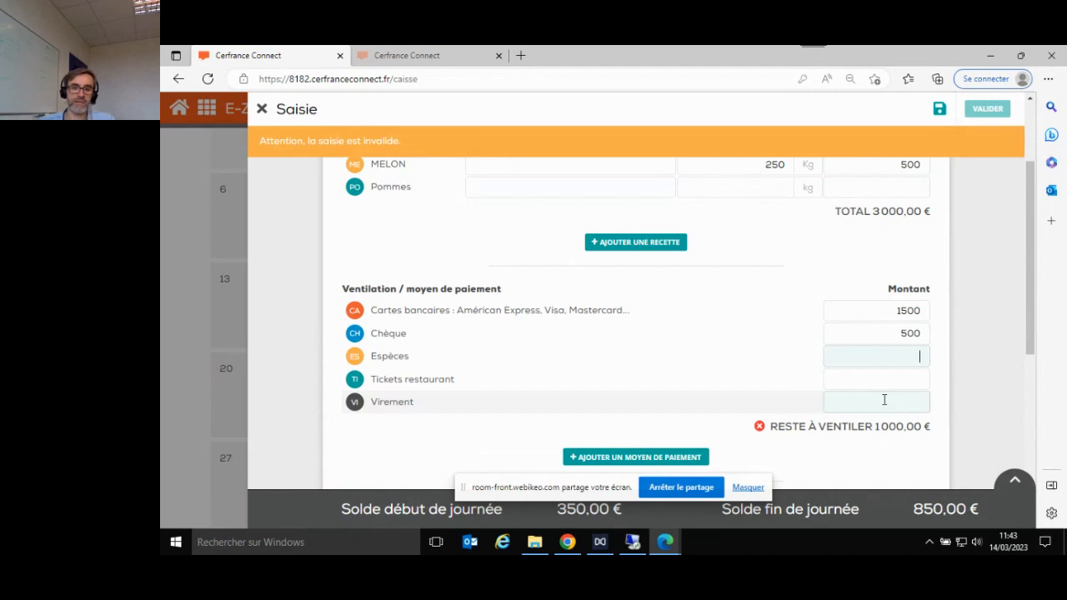
text(500)
key(Tab)
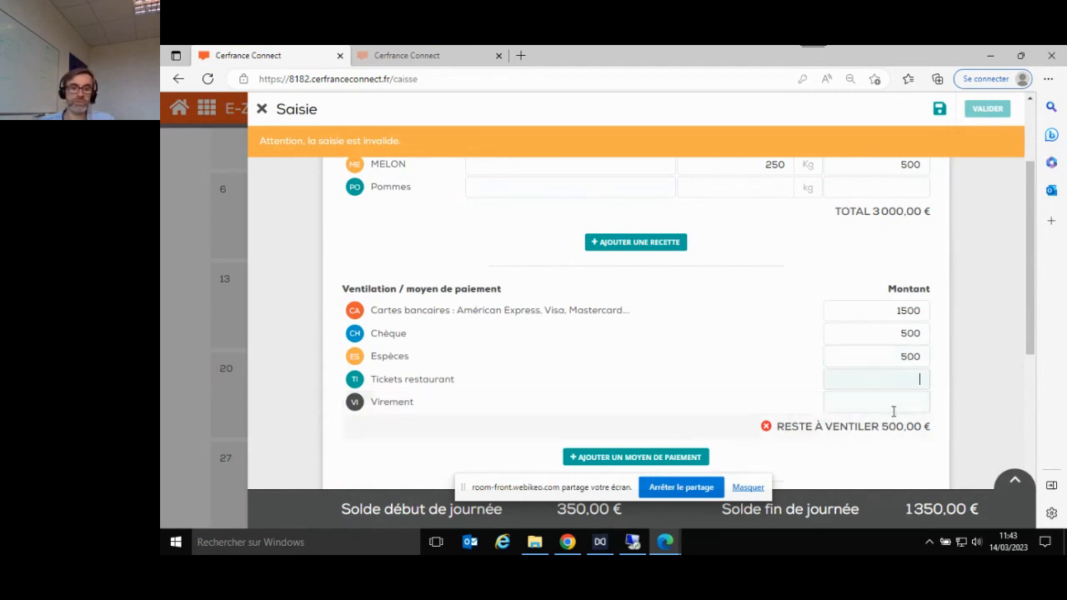
click(891, 406)
text(500)
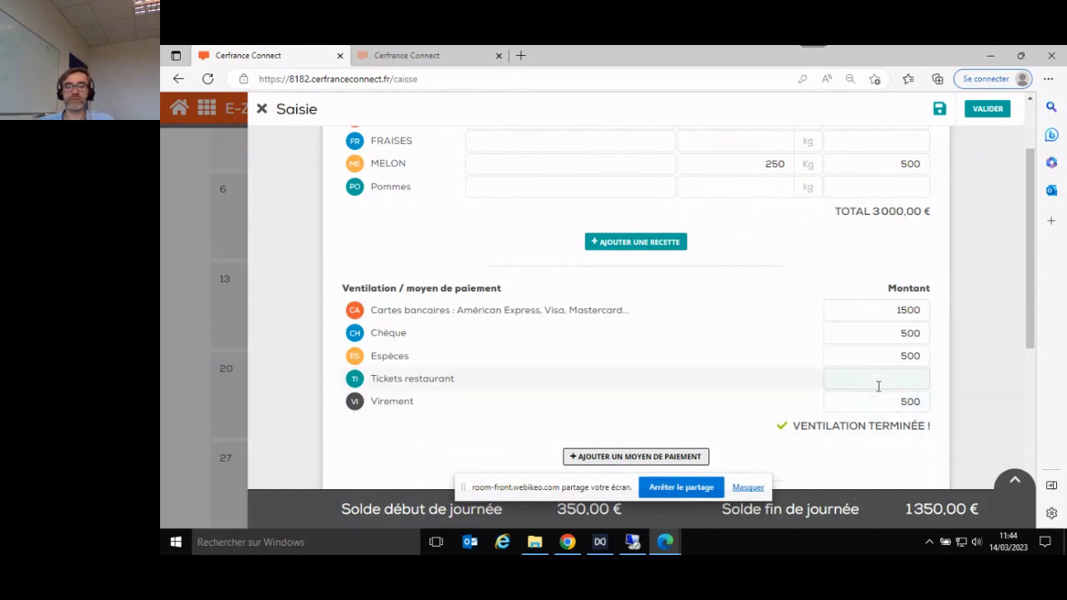
scroll(878, 385, up, 2)
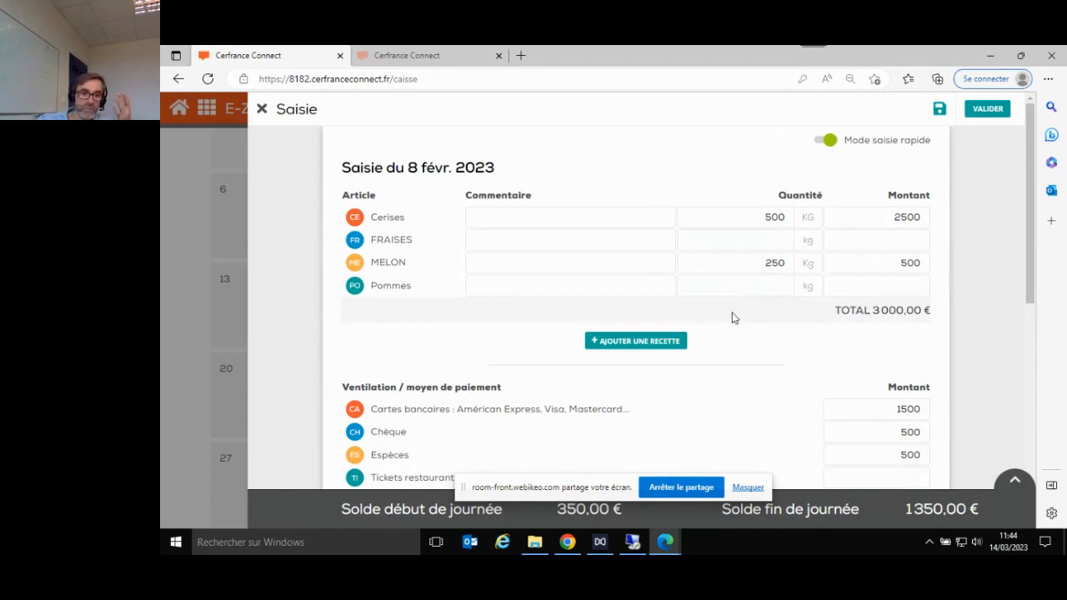
click(624, 345)
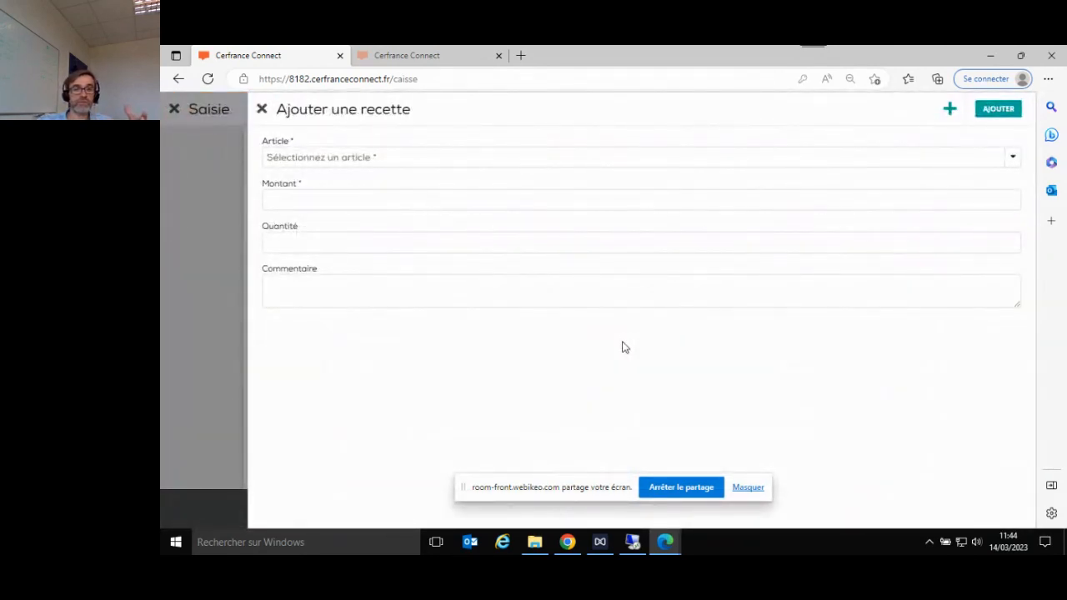
click(646, 156)
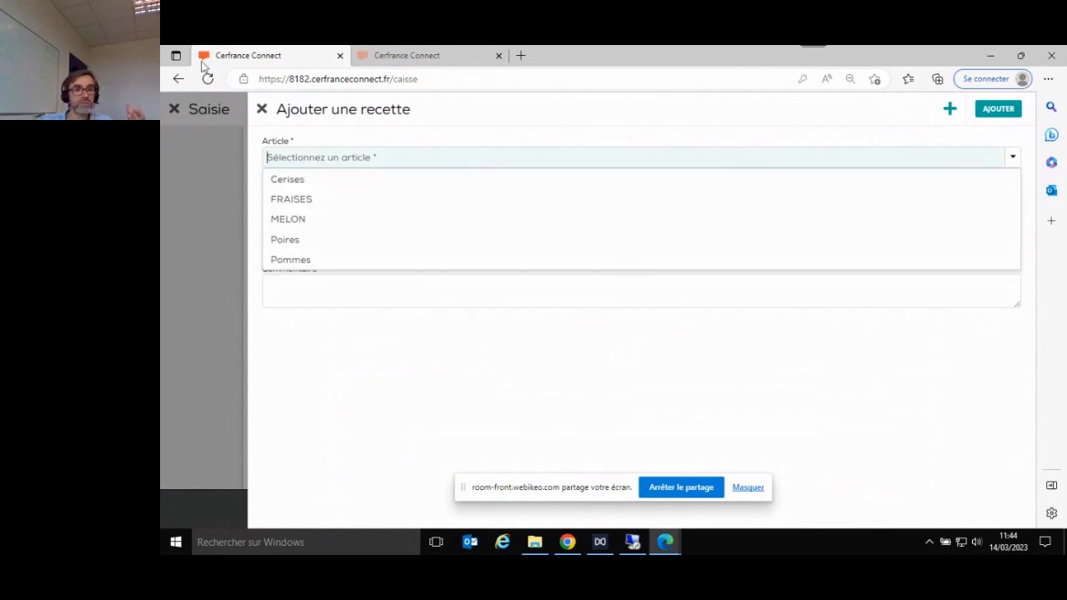
click(262, 109)
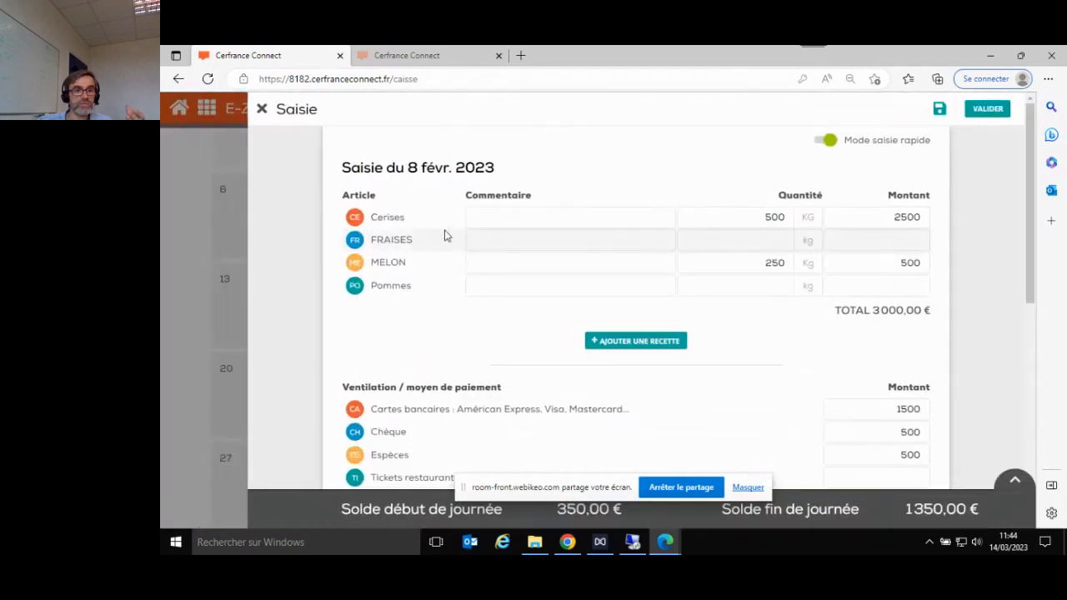
Step: Add a receipt to the day's entry for the article Poires with an amount of 200 and a quantity of 50 kg
click(648, 342)
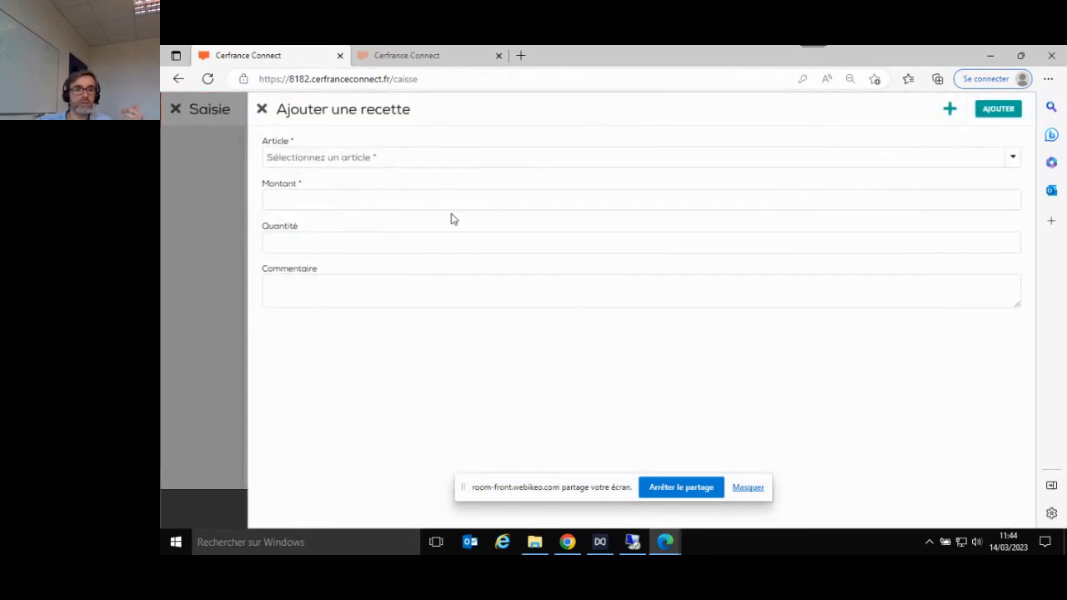
click(451, 157)
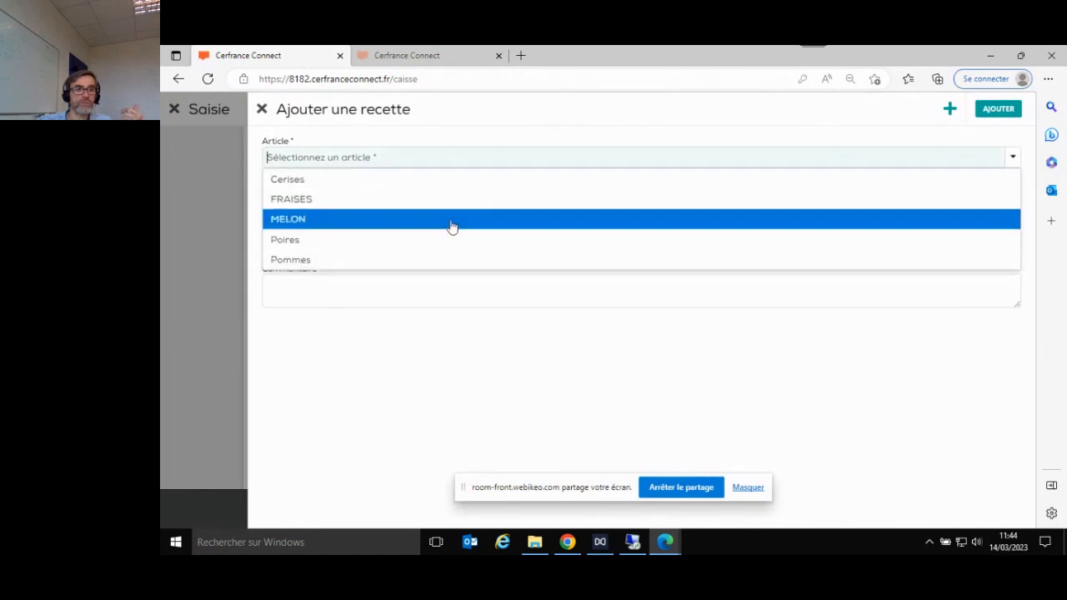
click(449, 239)
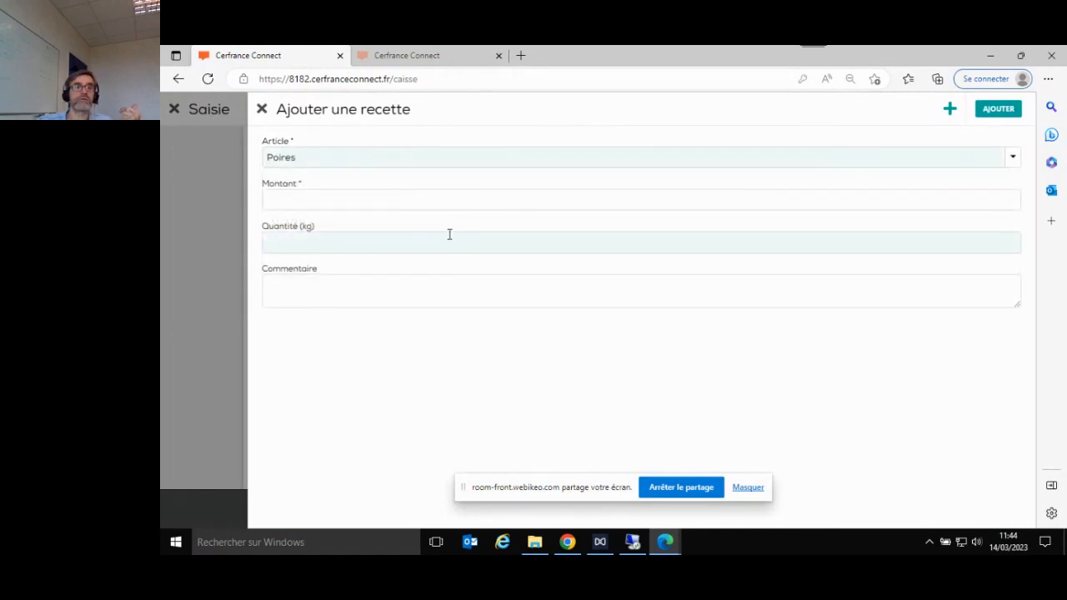
click(491, 202)
text(200)
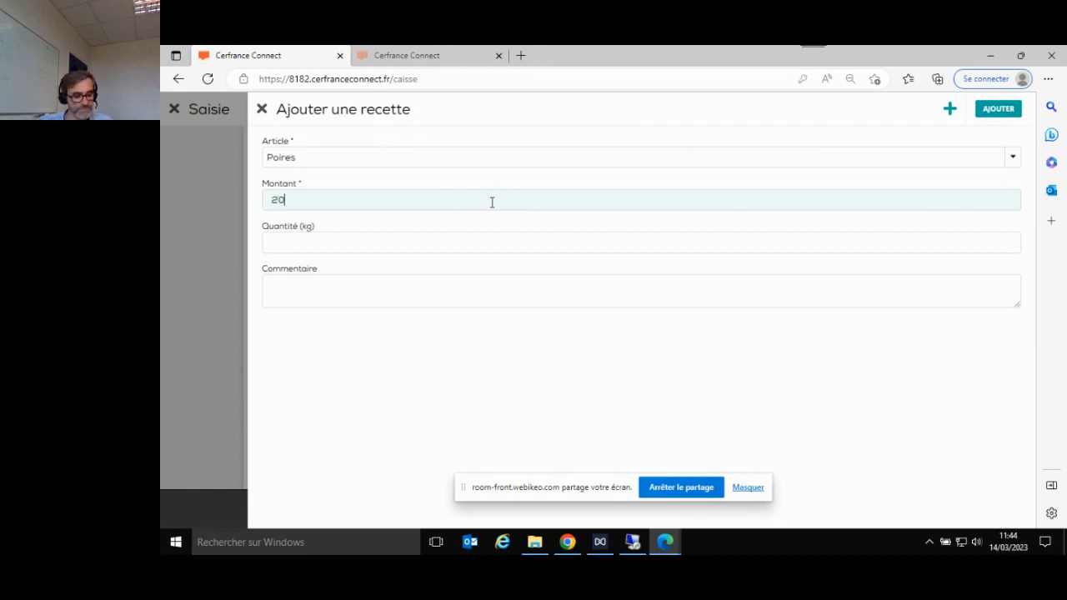
key(Tab)
text(50)
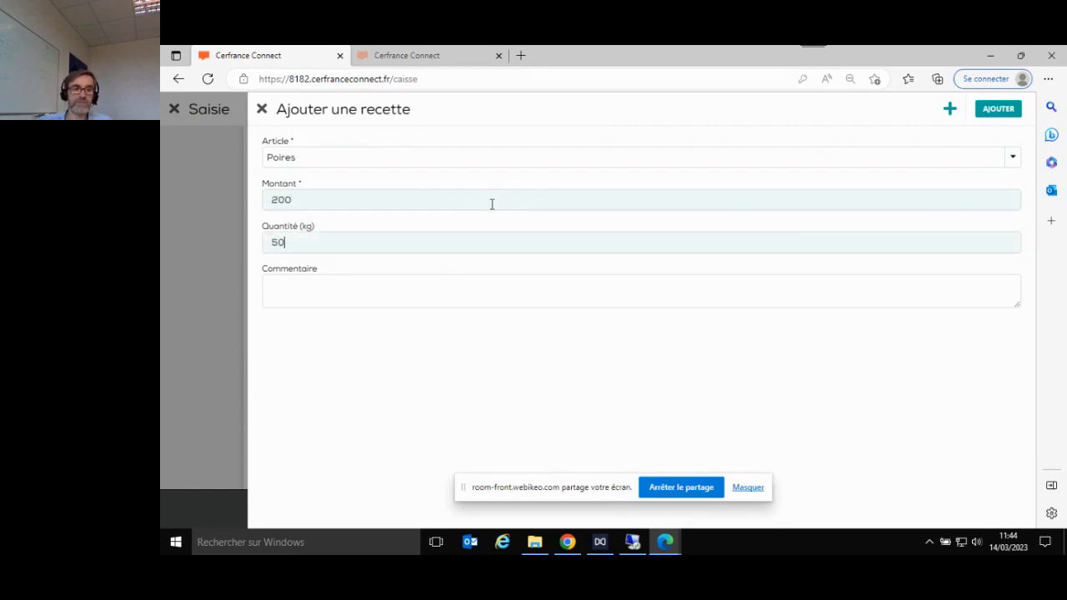
click(997, 109)
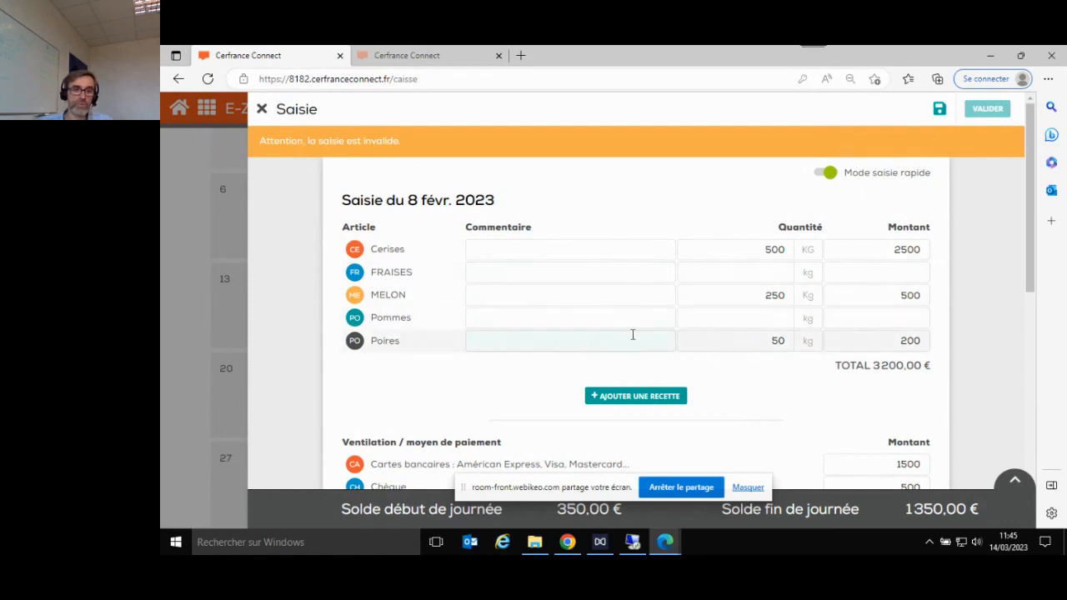
Step: Start creating a new article from an additional receipt, with type Recette and label Prunes
click(653, 397)
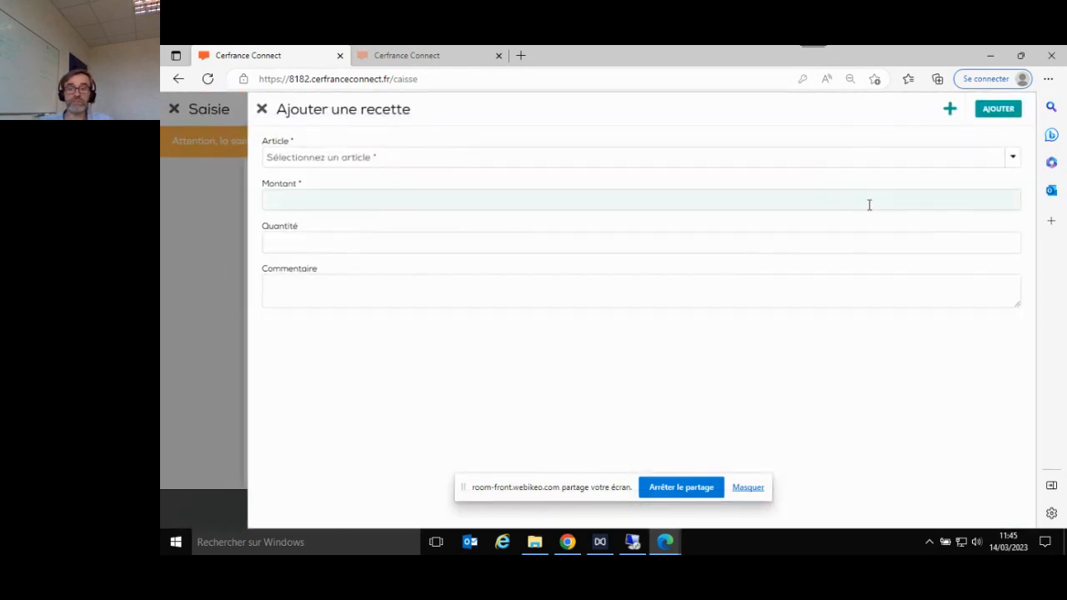
click(701, 157)
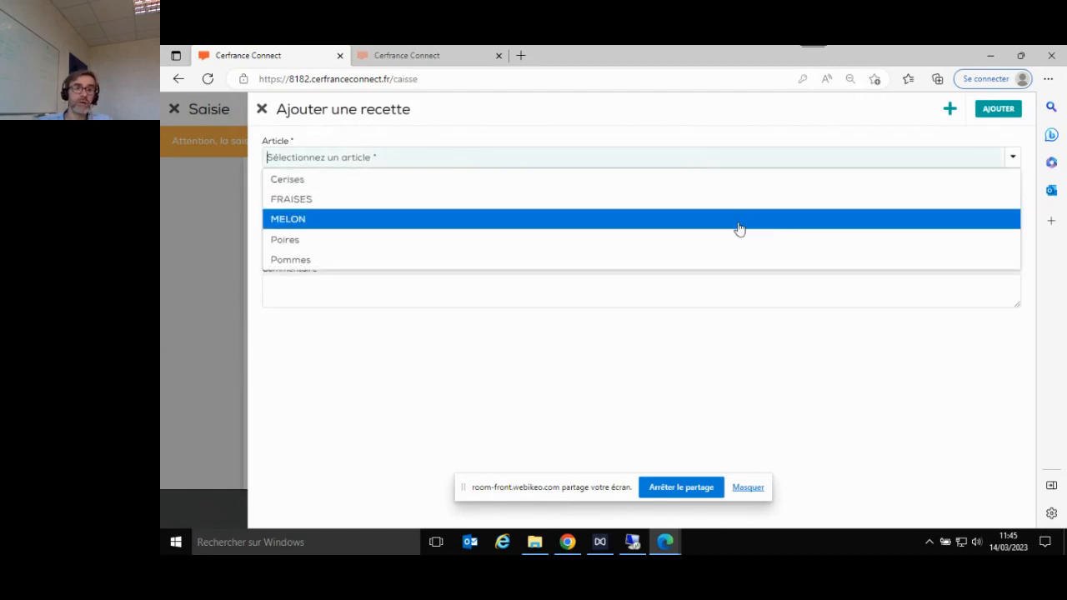
click(949, 109)
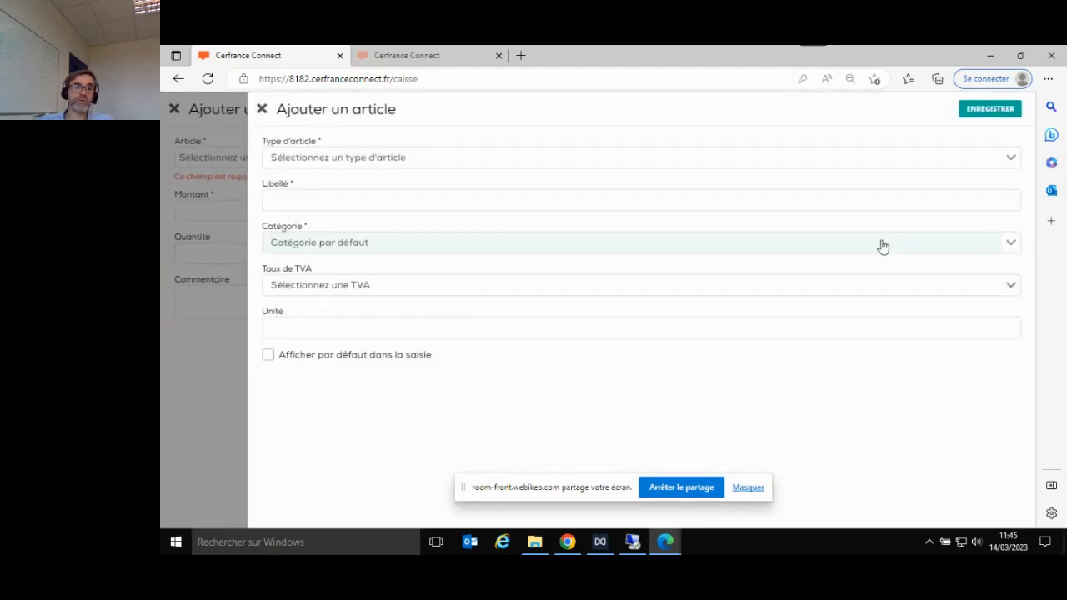
click(268, 106)
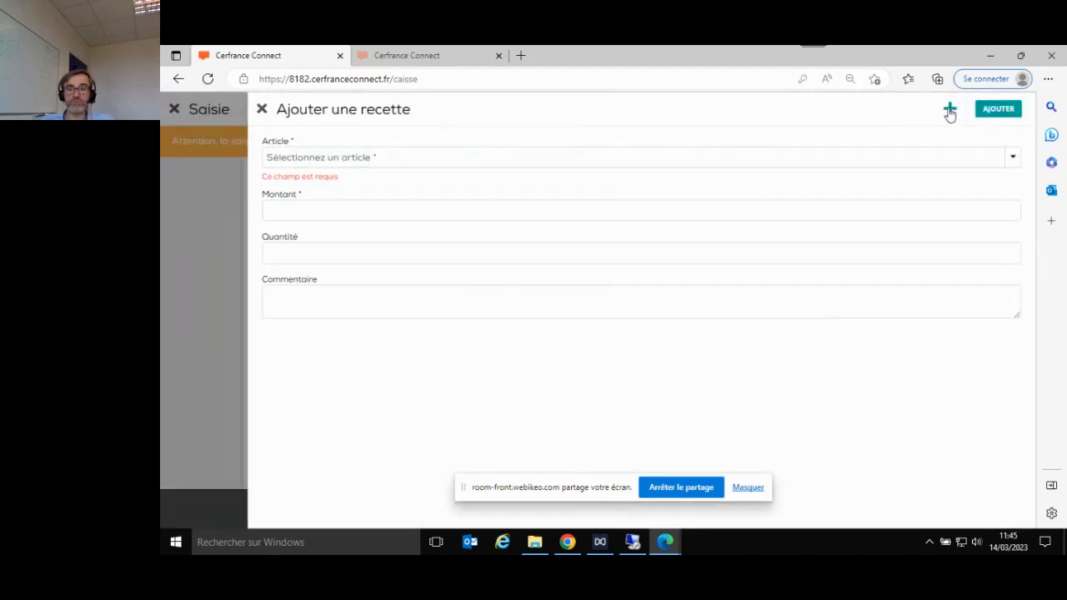
click(949, 109)
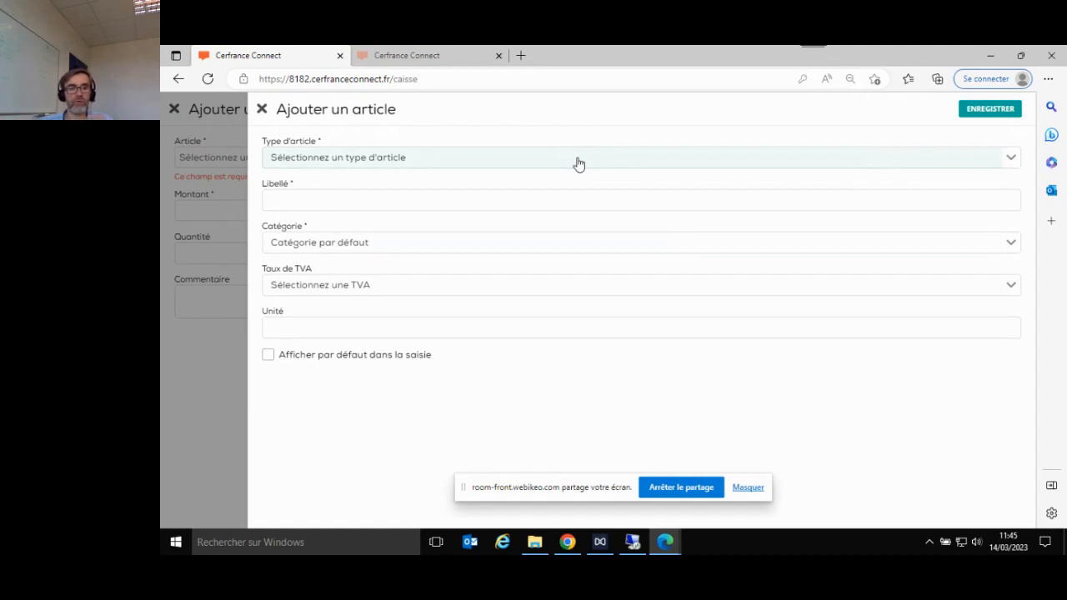
click(579, 163)
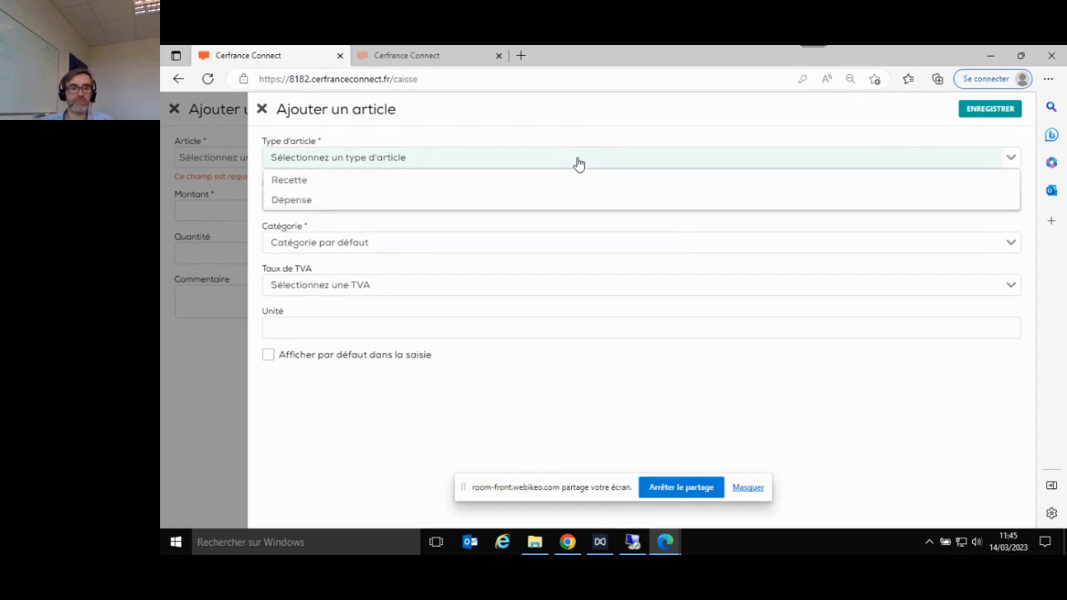
click(538, 188)
click(483, 196)
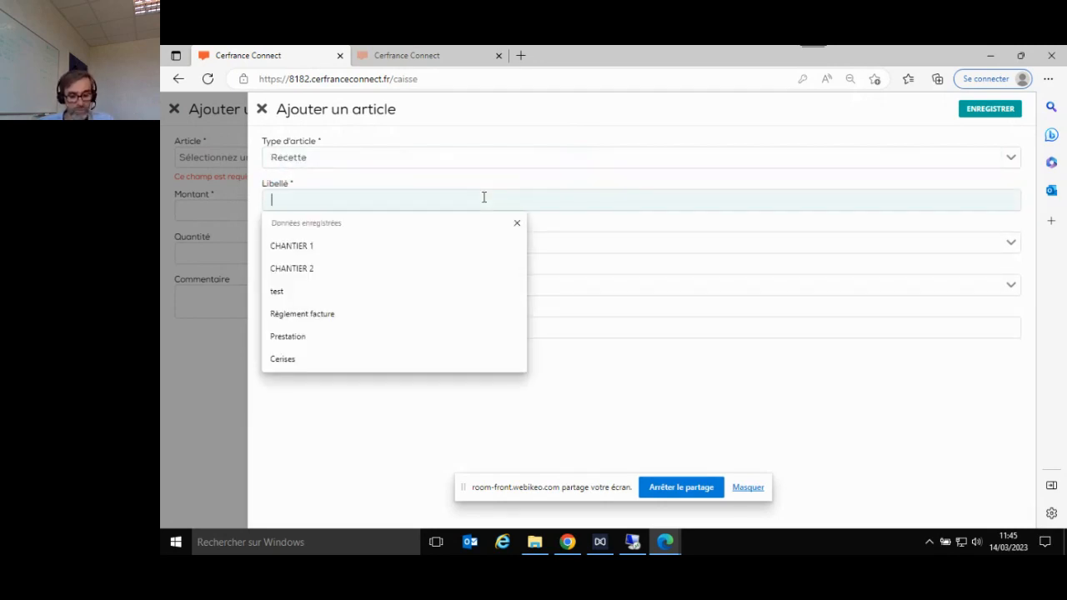
text(Prunes)
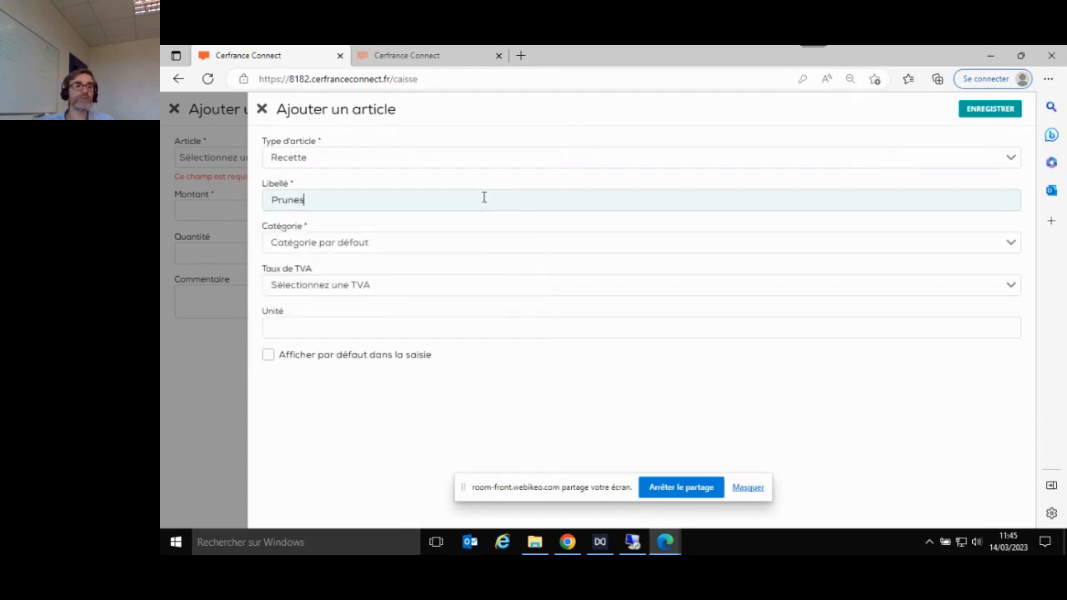
Step: Assign the Prunes article to the category Vente détail marché with unit kg, and save it
click(373, 250)
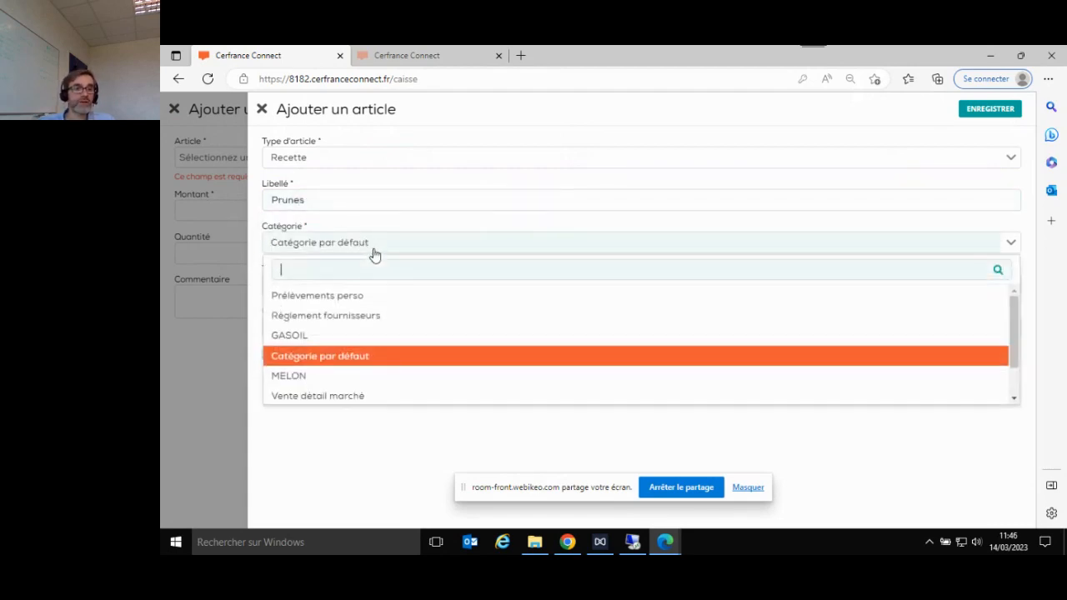
click(360, 398)
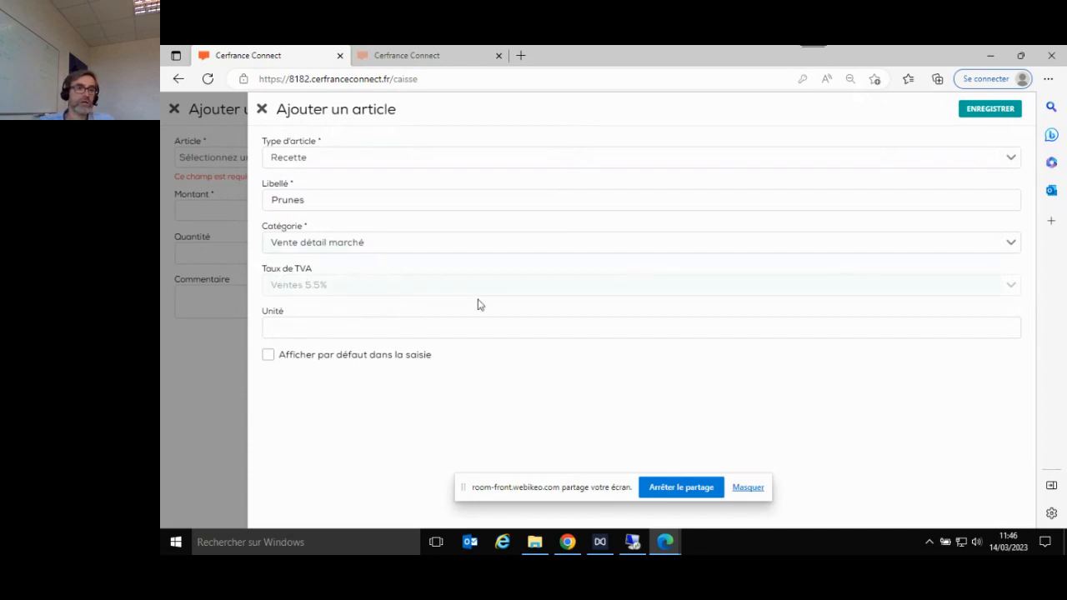
click(415, 330)
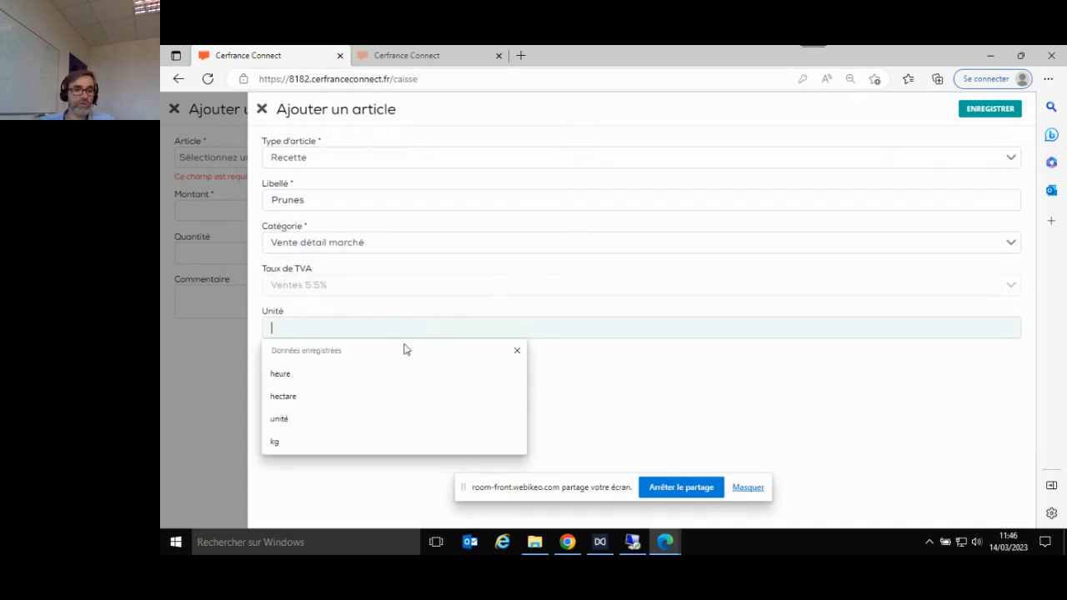
click(322, 446)
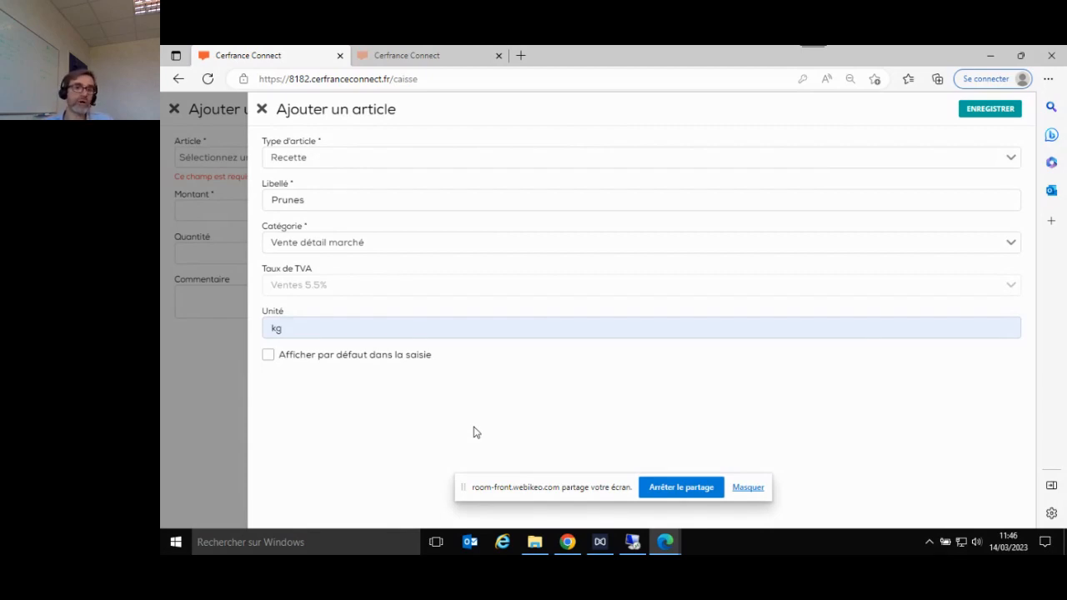
click(993, 113)
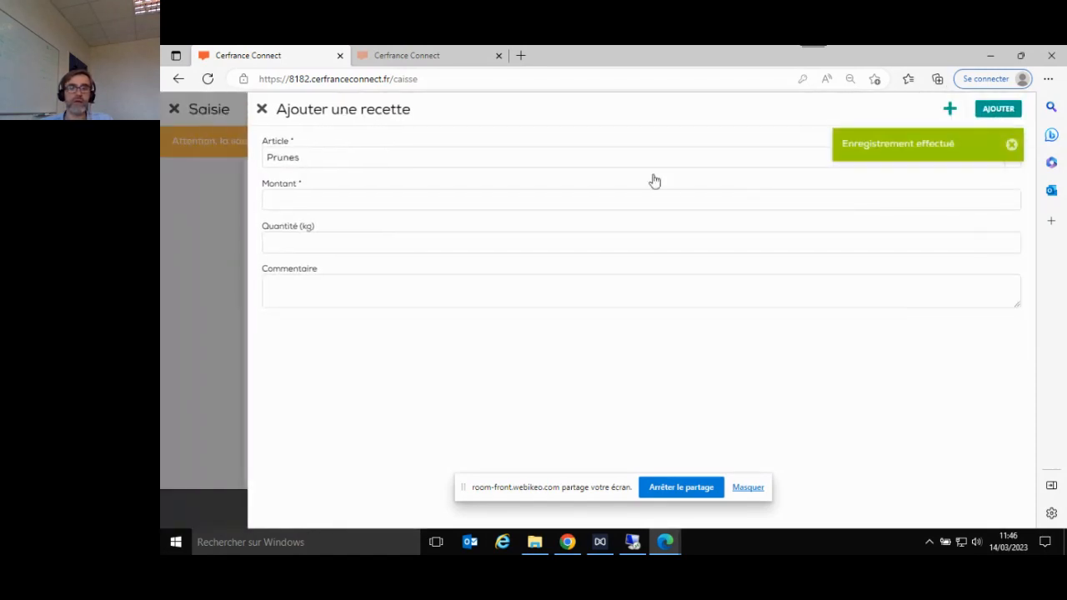
Step: Abandon the pending Prunes receipt and start another new article of type Recette labelled Prunes from a fresh receipt
click(262, 110)
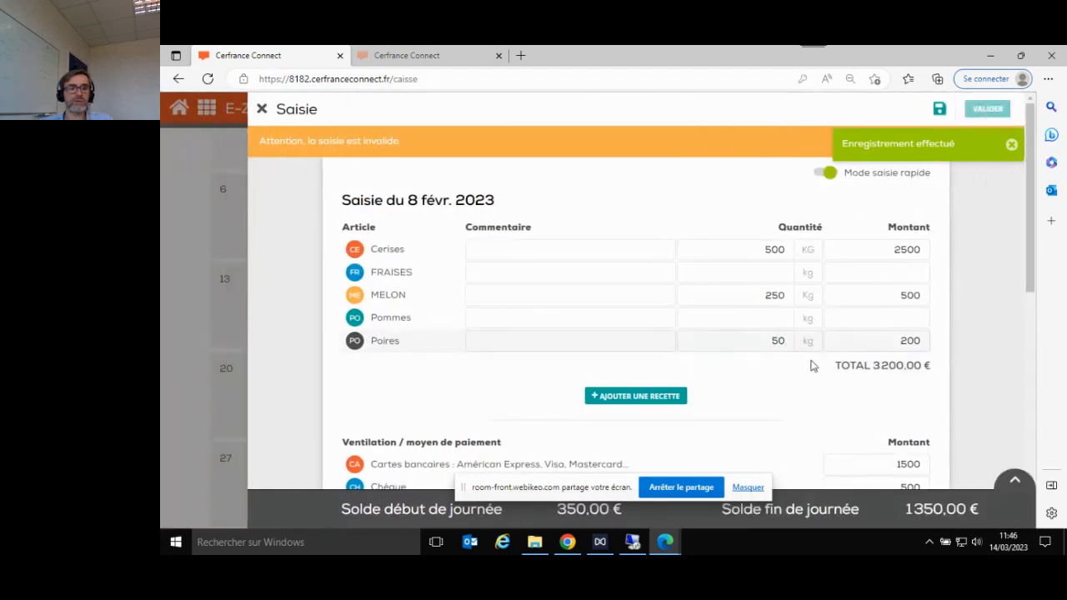
click(626, 398)
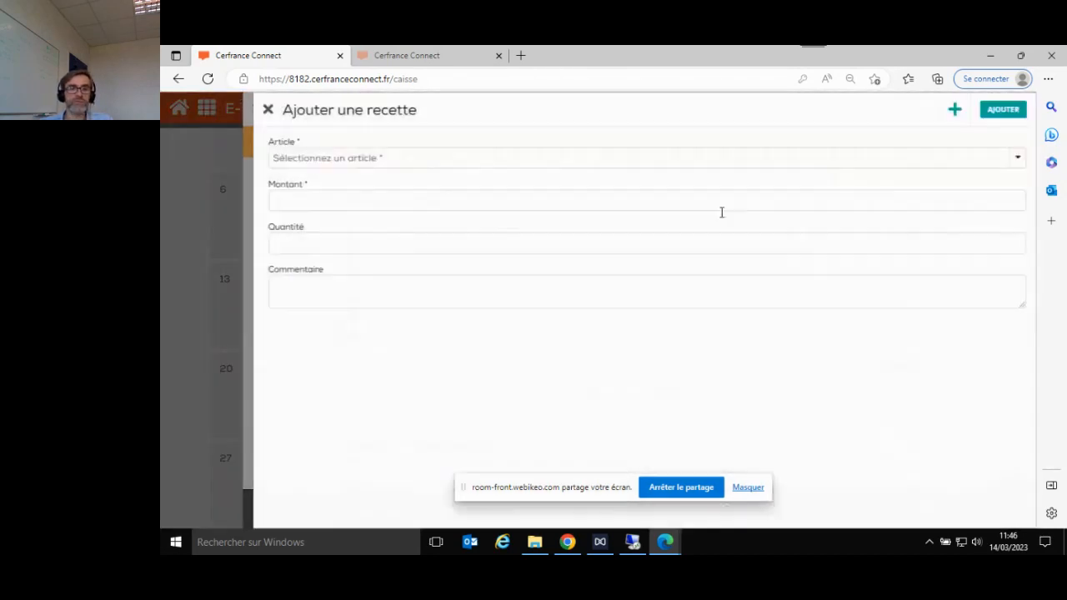
click(950, 110)
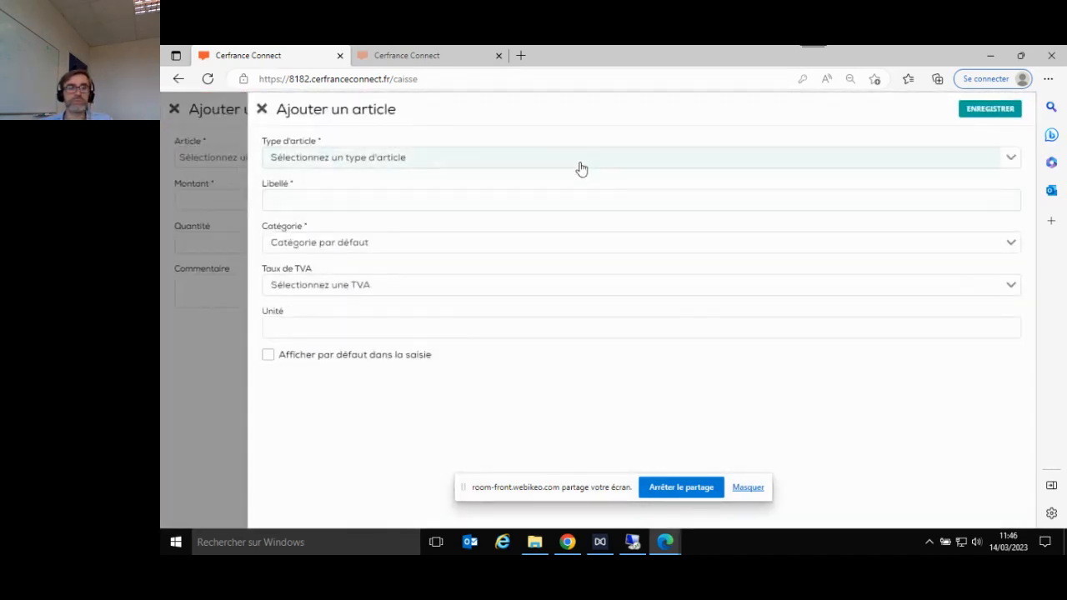
click(580, 167)
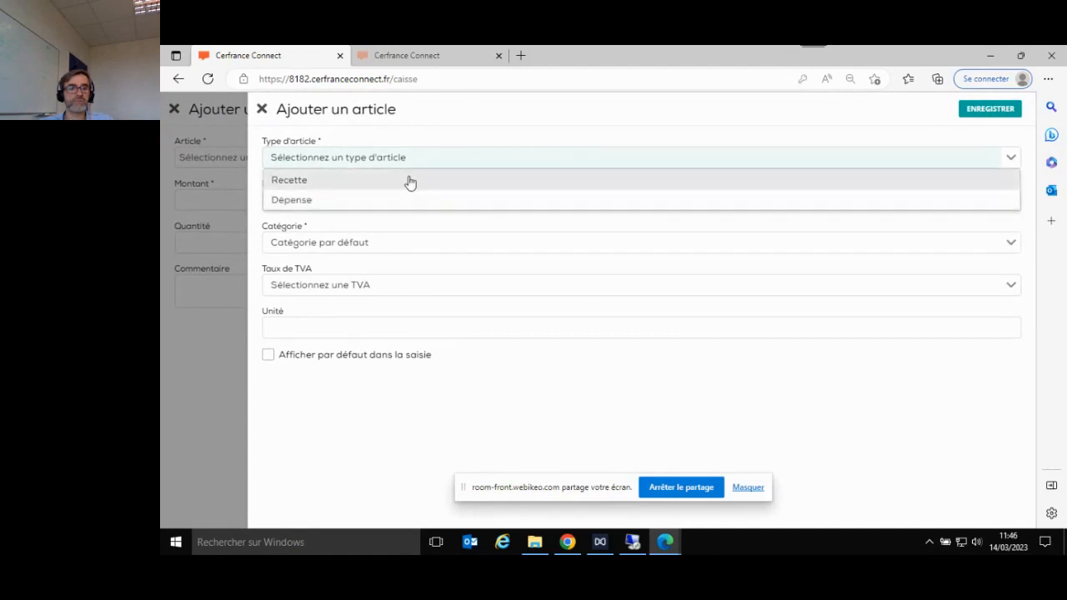
click(410, 182)
click(402, 198)
text(pru)
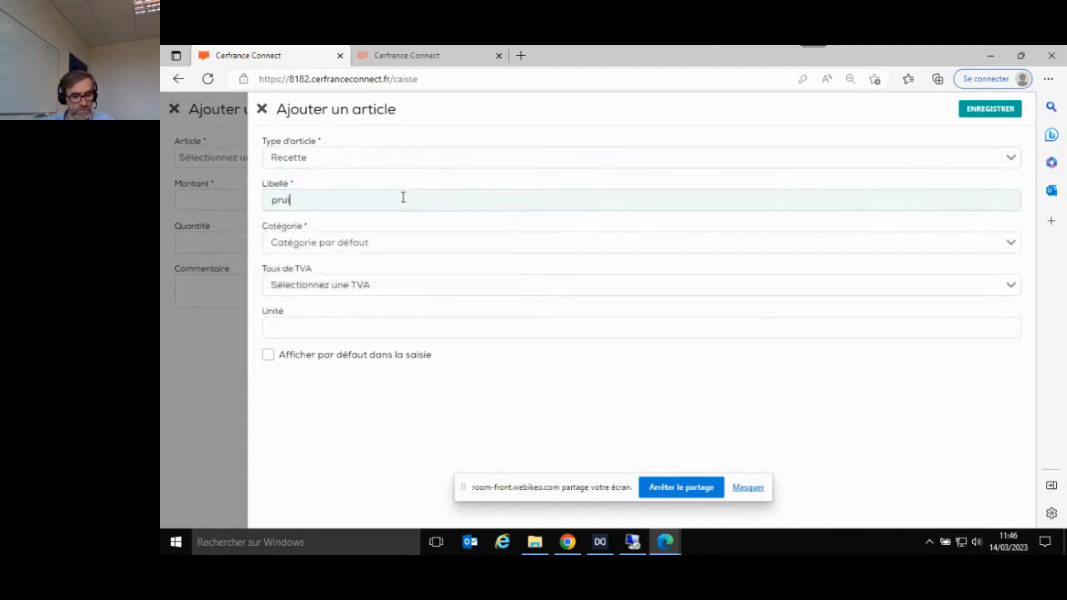
key(BackSpace)
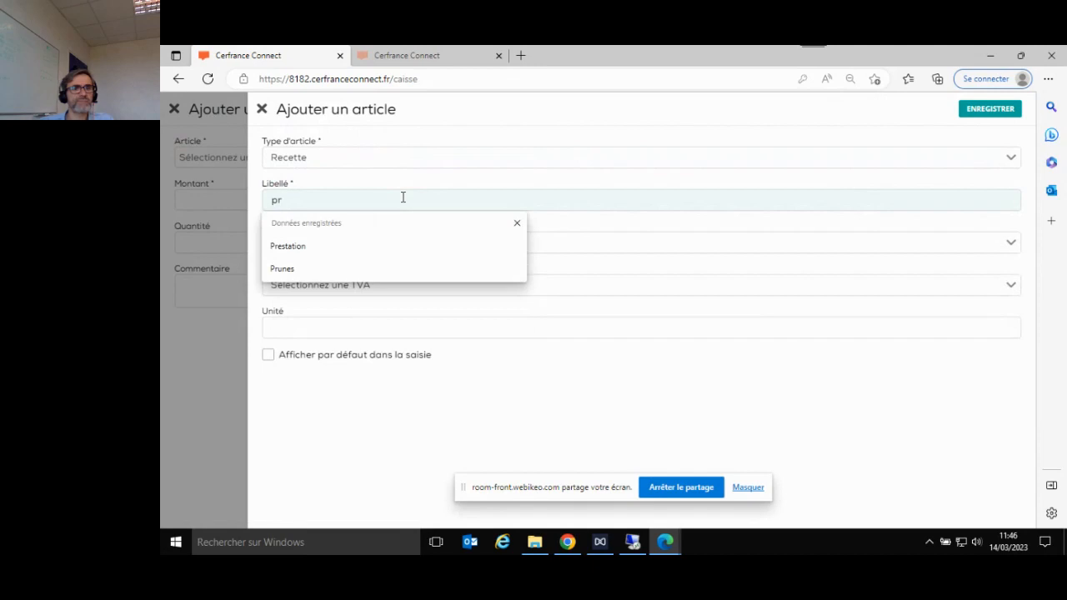
click(340, 268)
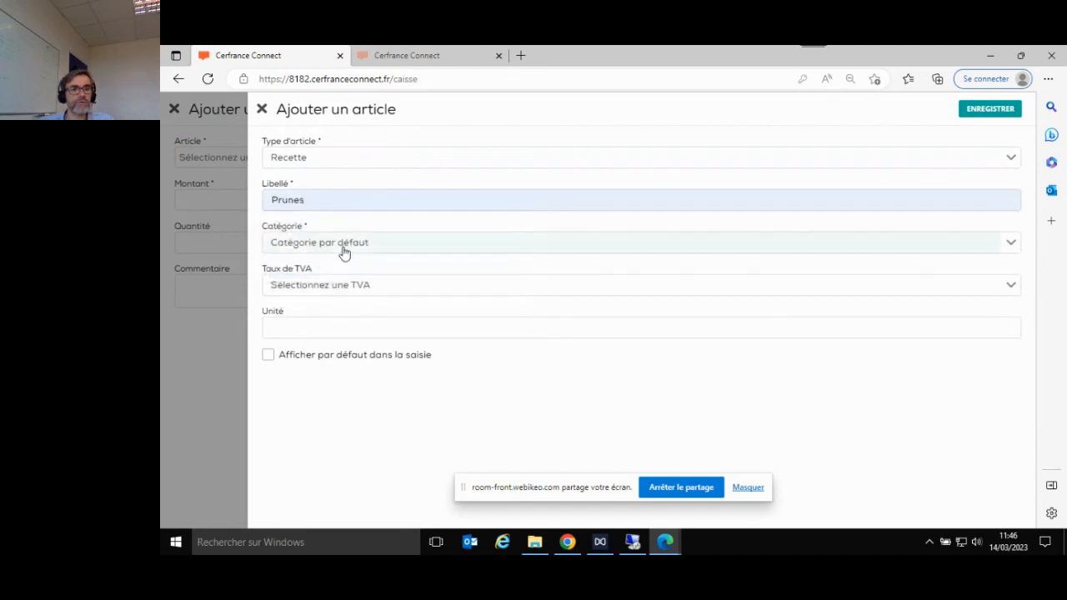
Step: Save the new Prunes article under Vente détail marché with unit kg, and add it to the day's entry with no amount
click(344, 242)
click(345, 400)
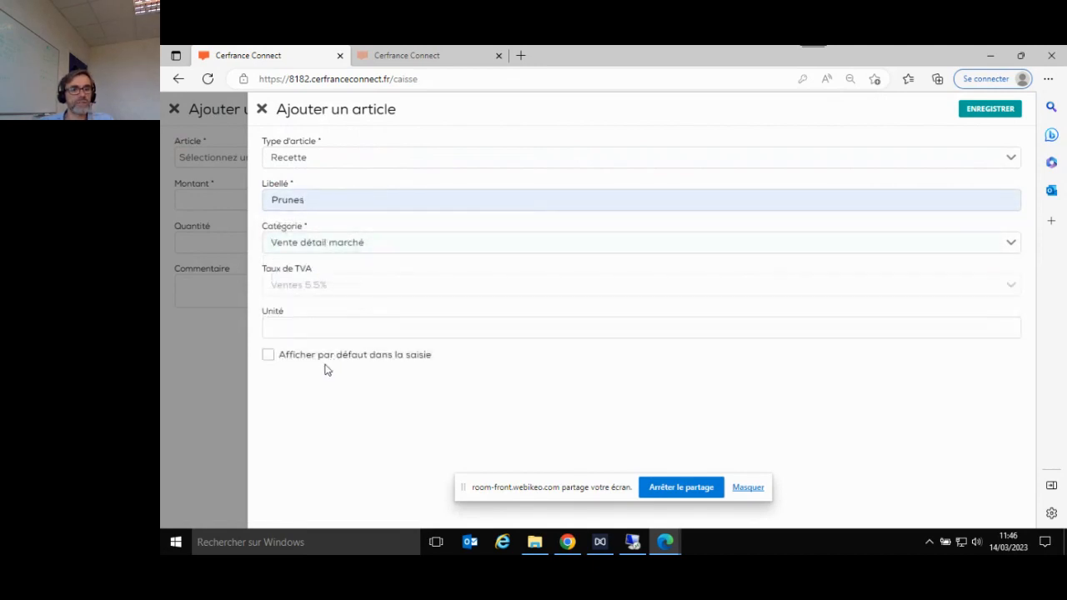
click(331, 329)
text(k)
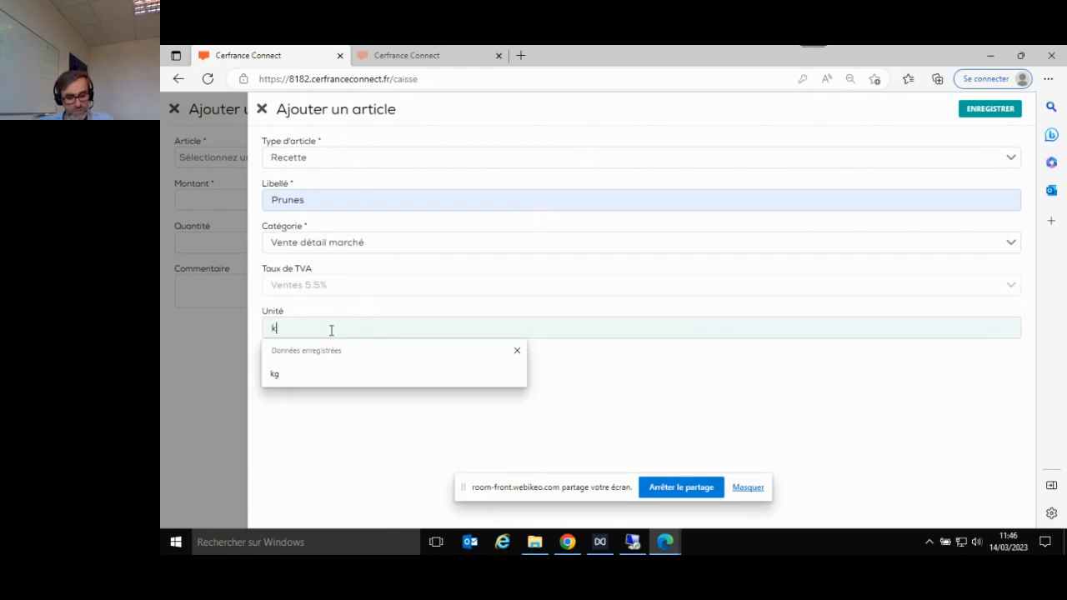
click(288, 373)
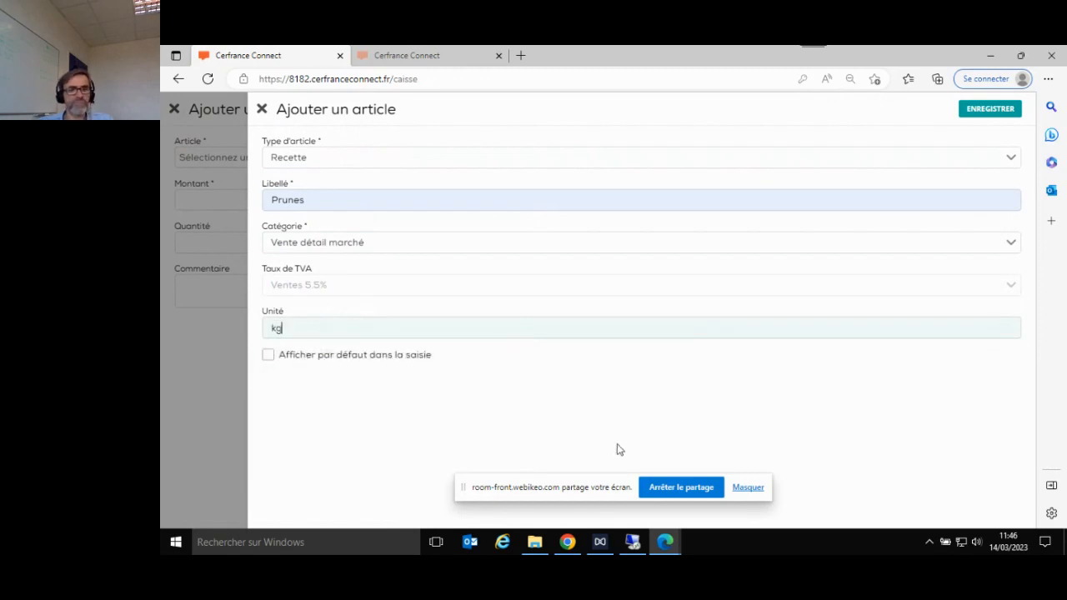
click(980, 108)
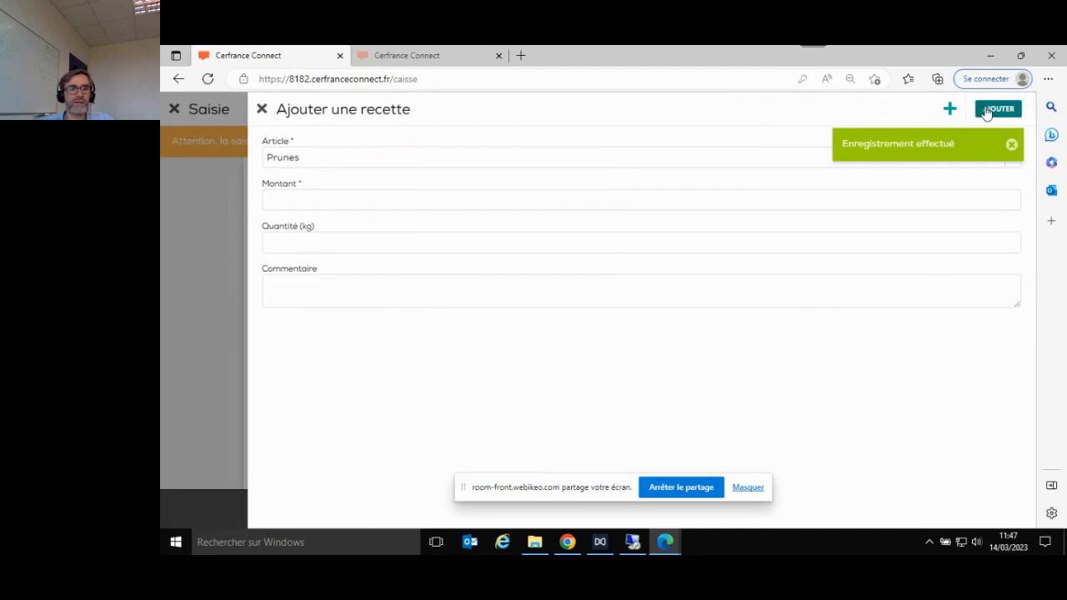
click(987, 110)
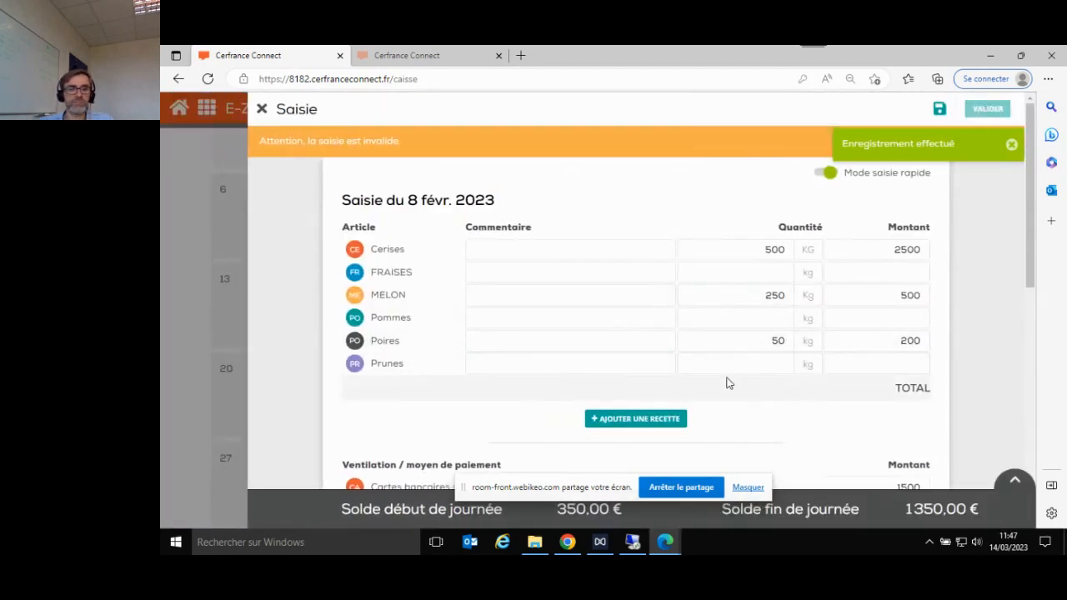
Step: Enter an amount of 100 for the Prunes article in the day's takings
click(876, 366)
text(100)
scroll(876, 367, down, 2)
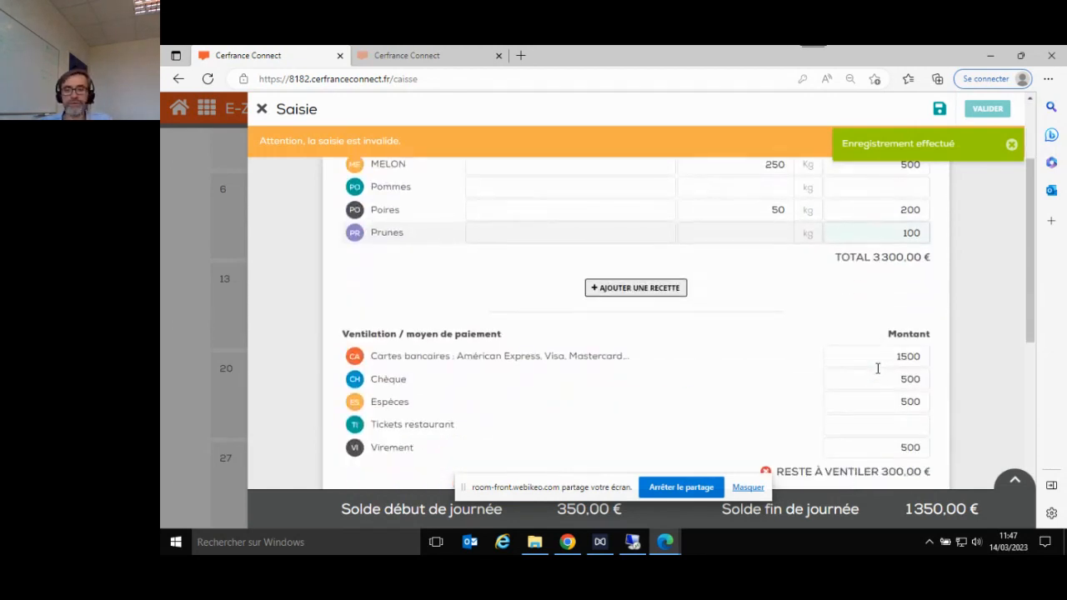
Step: Set the Virement amount in the payment allocation to 800
scroll(878, 368, down, 2)
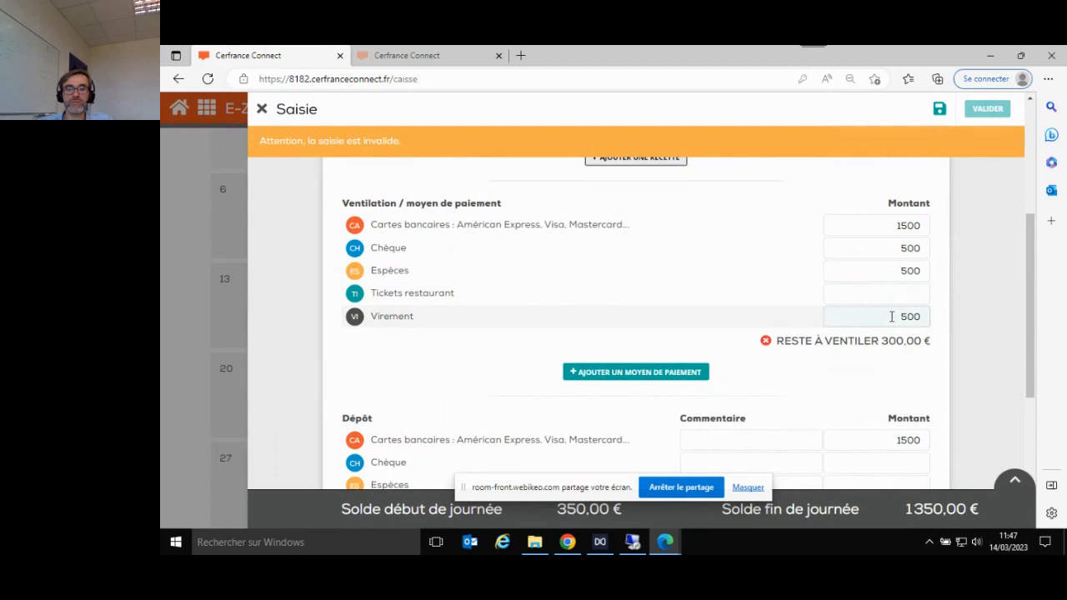
scroll(891, 318, up, 4)
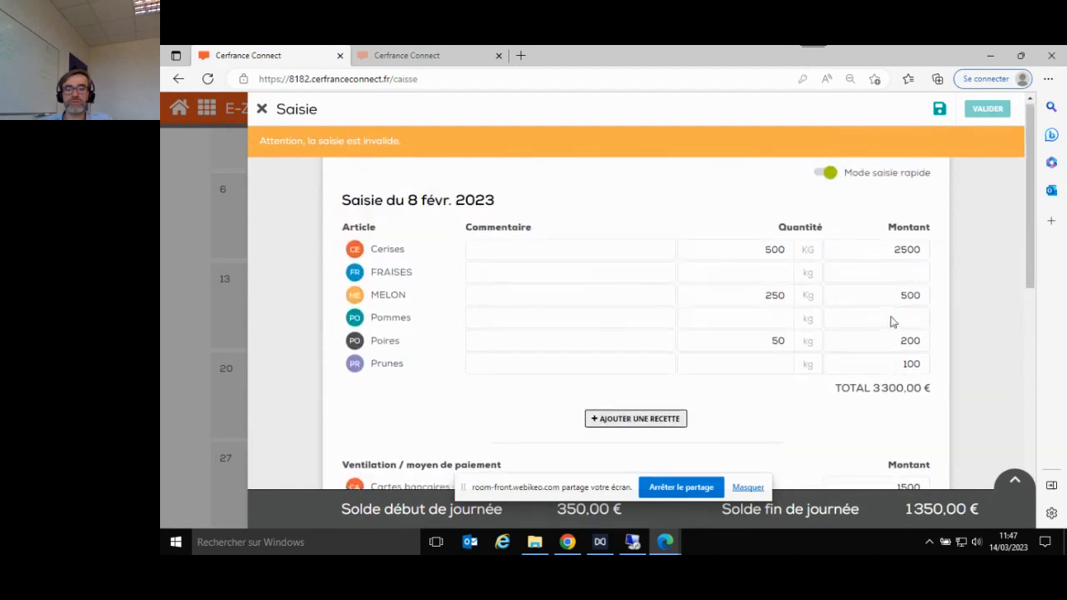
scroll(891, 322, down, 4)
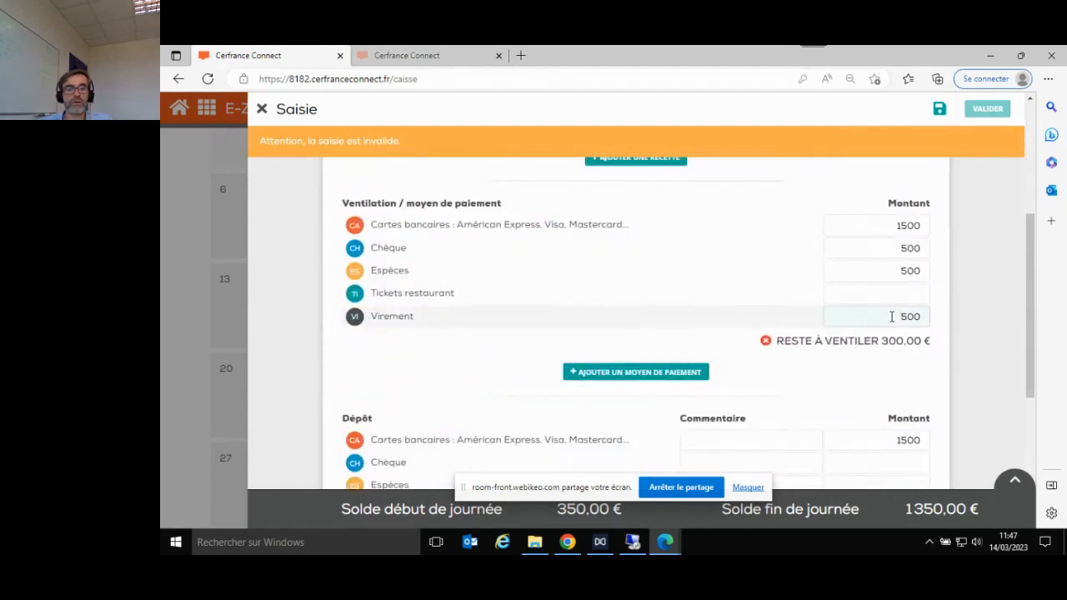
key(Delete)
text(8)
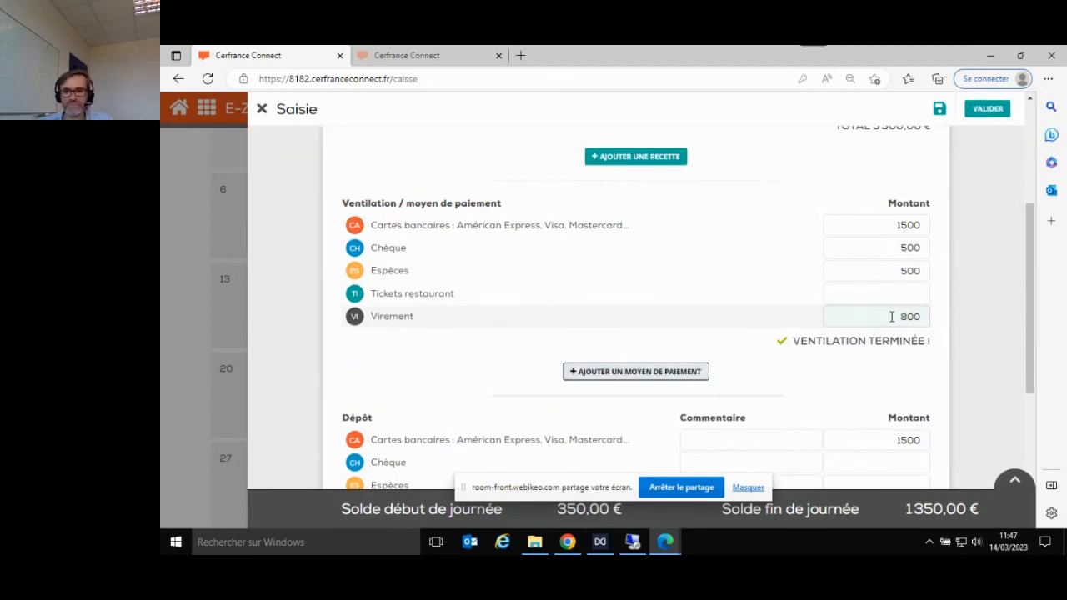
Step: Turn off Mode saisie rapide, review the day's receipts and allocation in the standard view, and turn the quick mode back on
scroll(891, 320, up, 3)
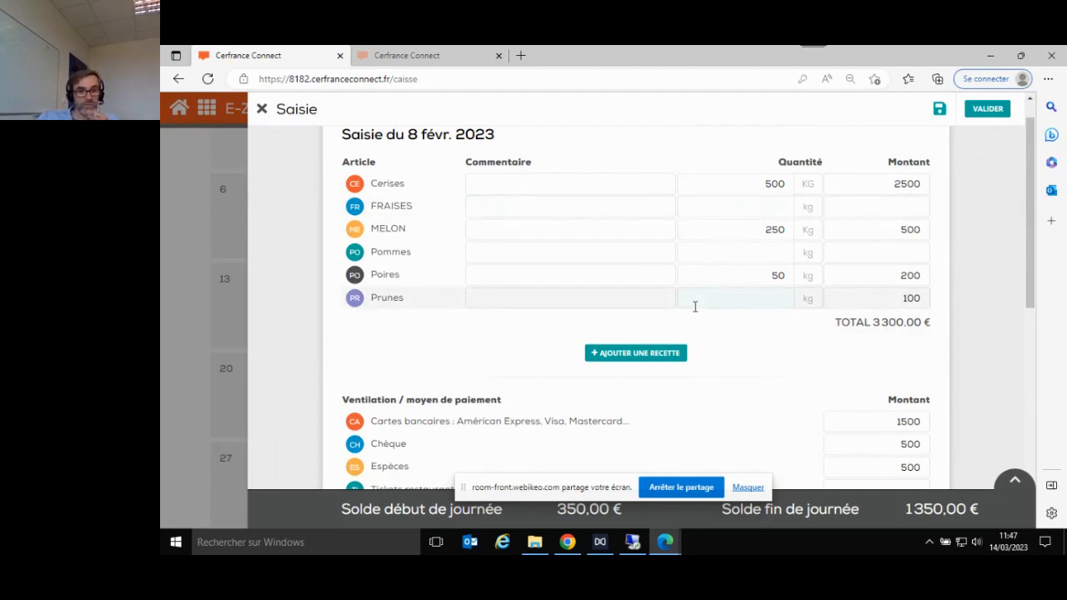
scroll(695, 306, up, 1)
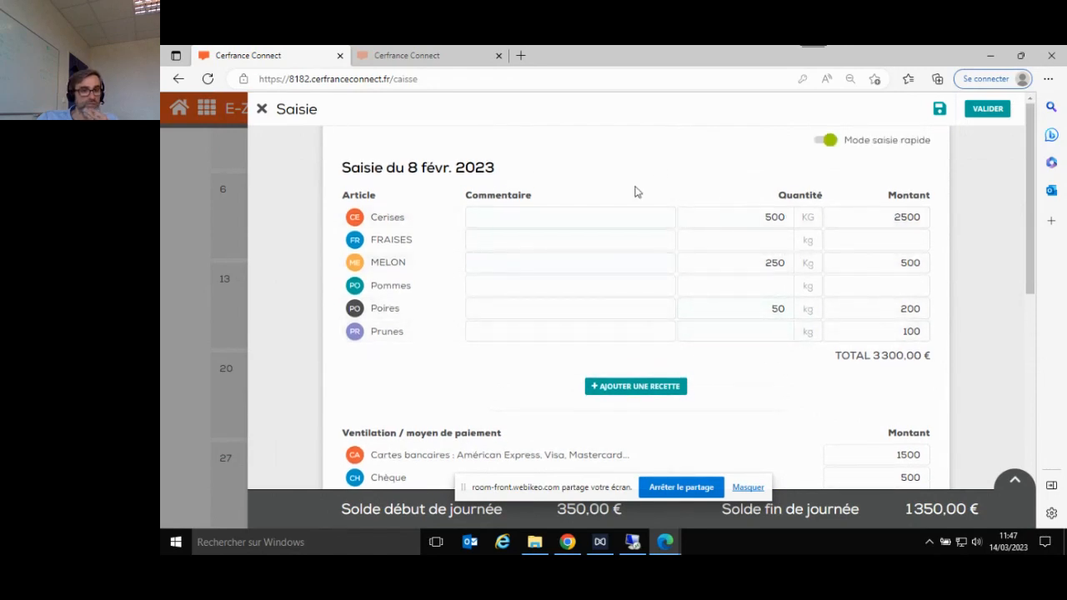
click(830, 143)
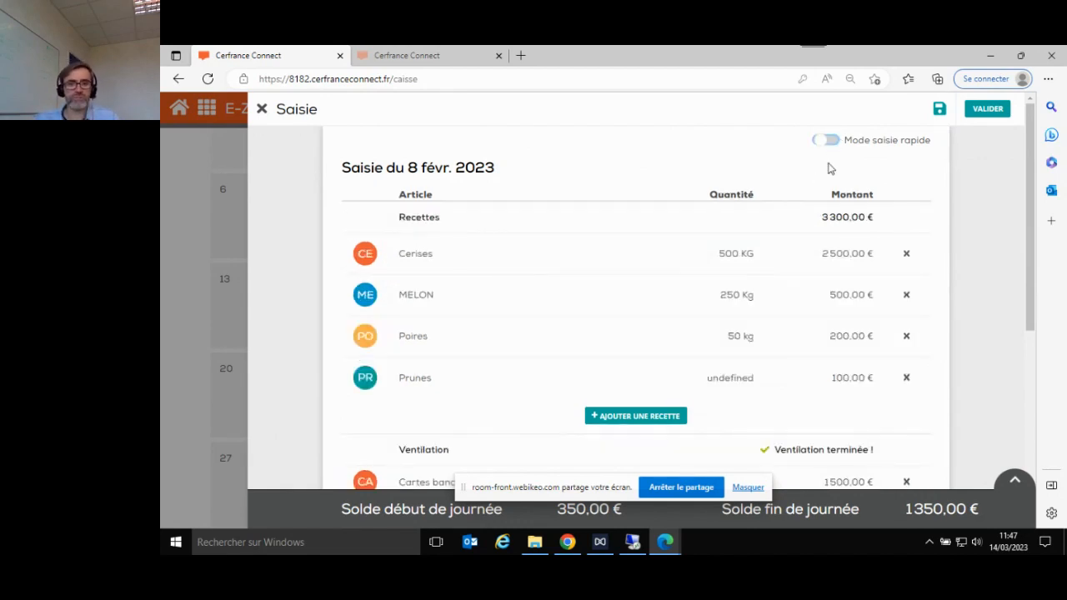
scroll(797, 220, down, 3)
scroll(797, 233, down, 2)
scroll(786, 358, up, 3)
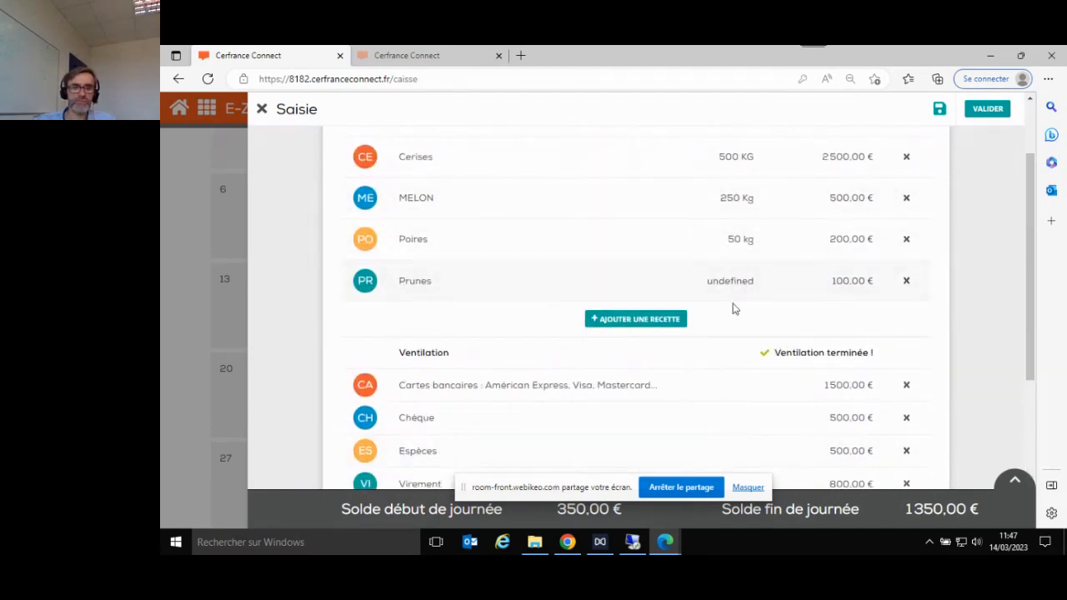
scroll(733, 308, up, 2)
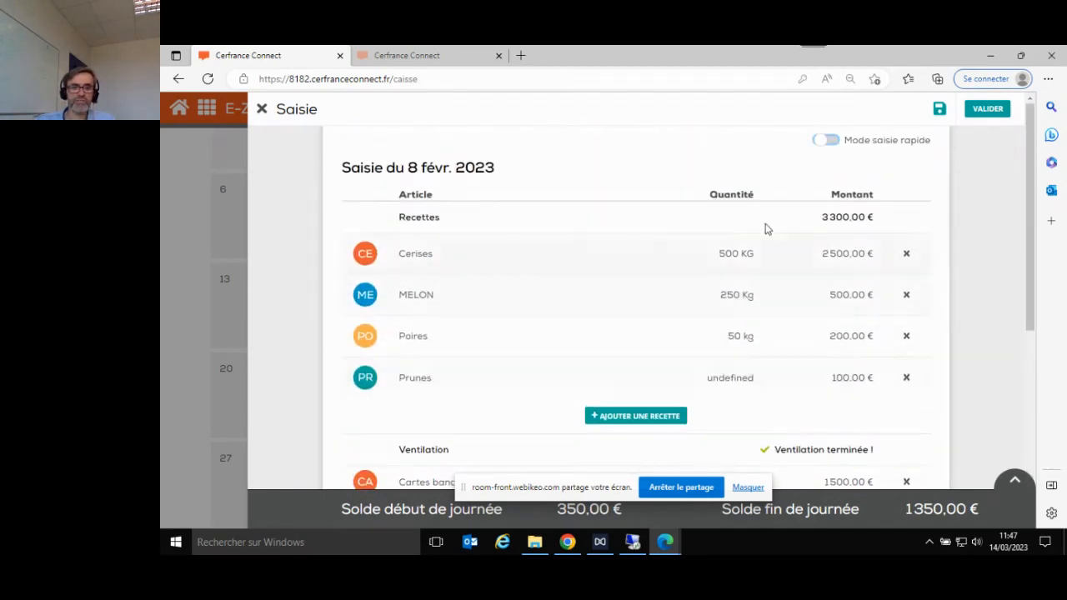
click(821, 146)
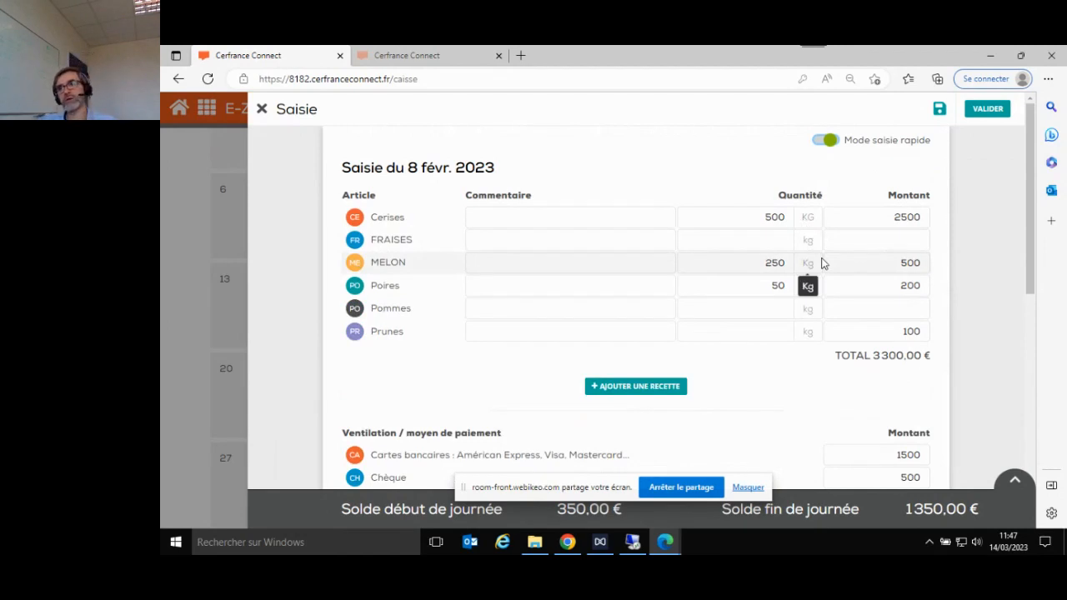
Step: Review the articles sold, the payment allocation and the deposit amounts in the quick entry view
scroll(824, 264, down, 1)
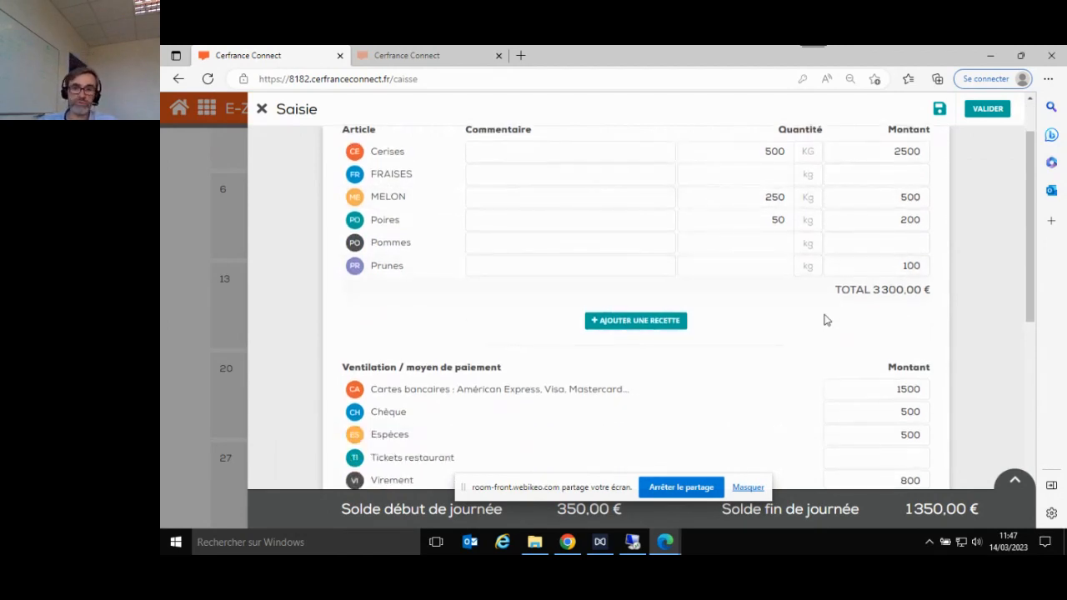
scroll(827, 320, up, 1)
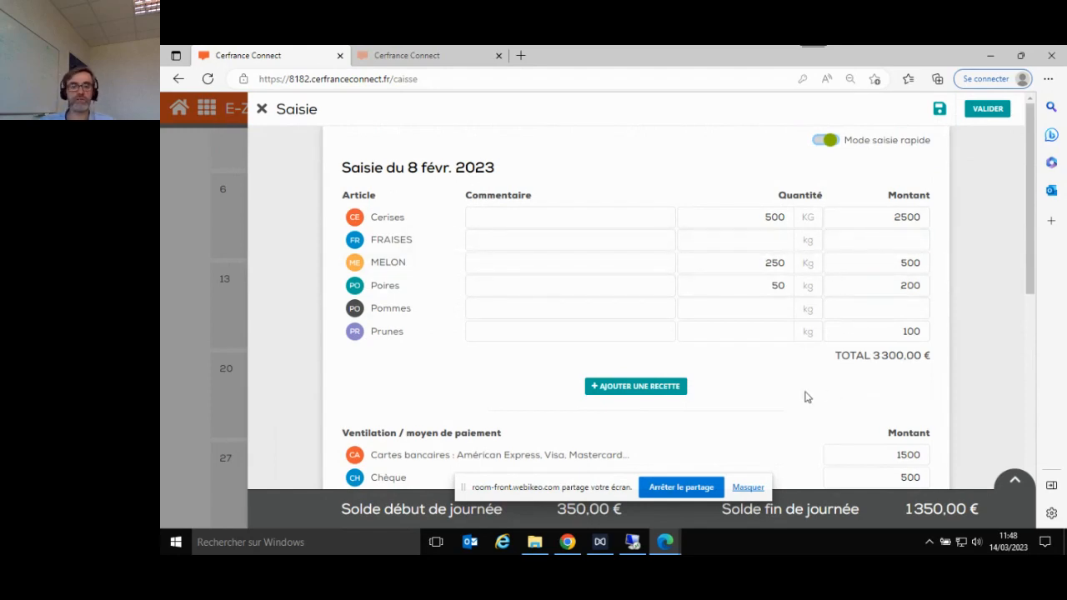
scroll(805, 396, down, 2)
scroll(816, 355, down, 1)
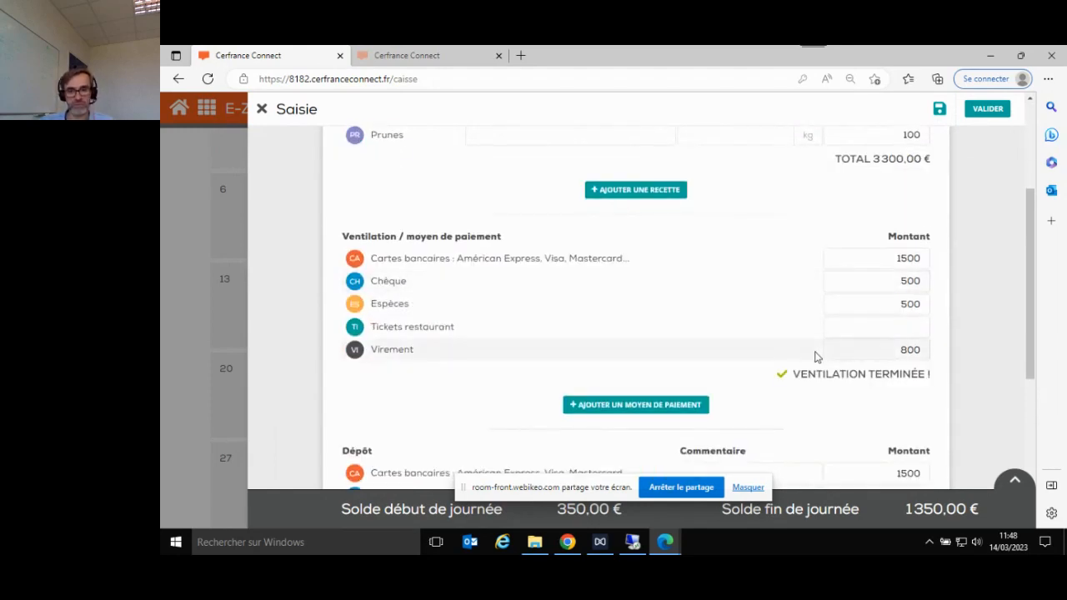
scroll(816, 356, up, 3)
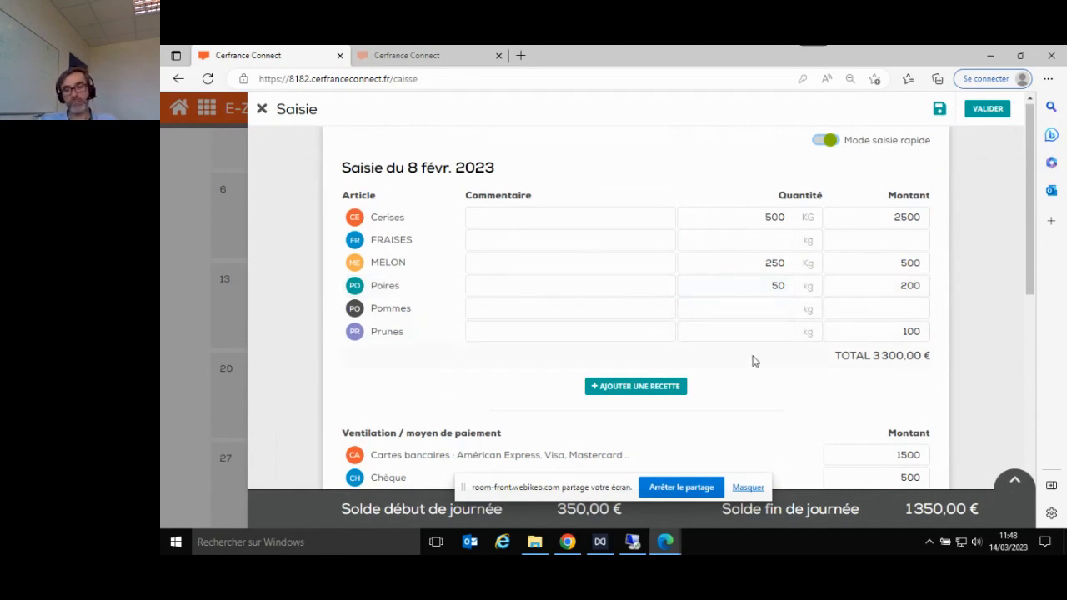
scroll(753, 360, down, 3)
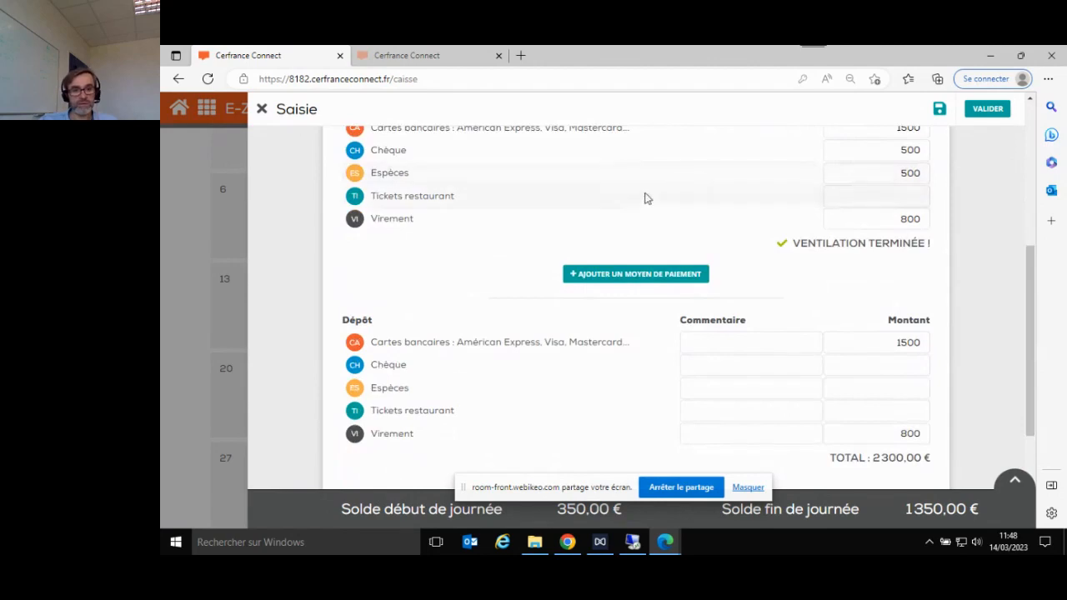
Step: Start adding a payment method to the allocation, look through the available methods, and close the form without choosing one
scroll(644, 200, up, 1)
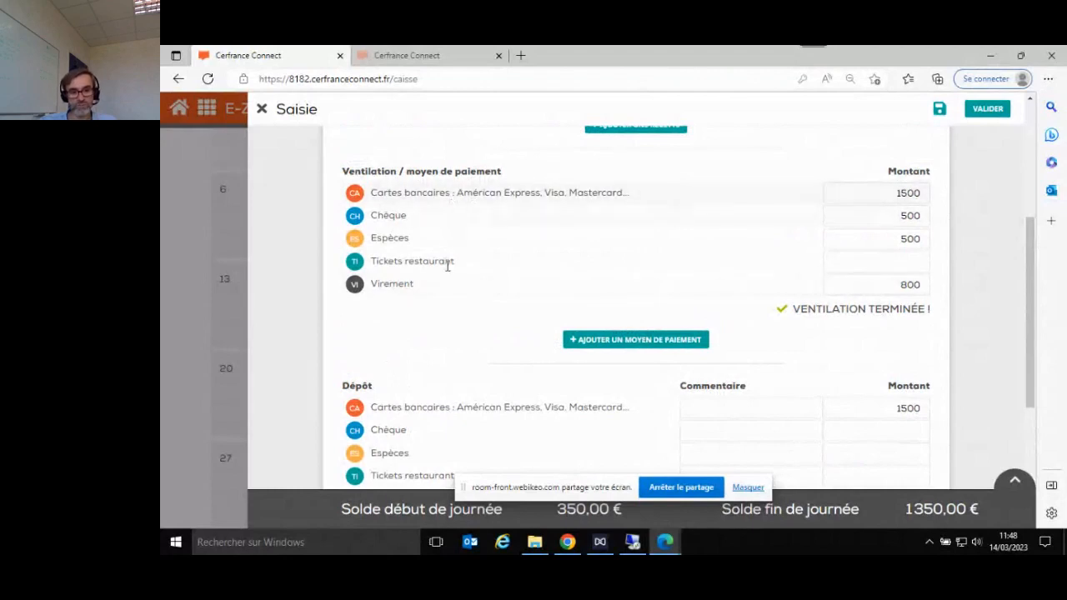
click(631, 343)
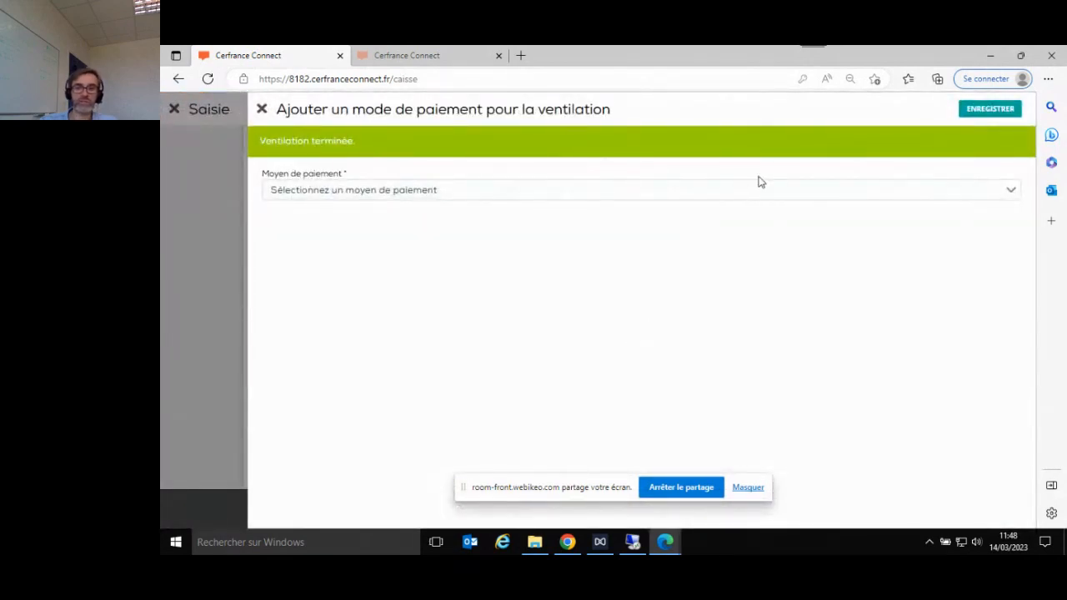
click(773, 196)
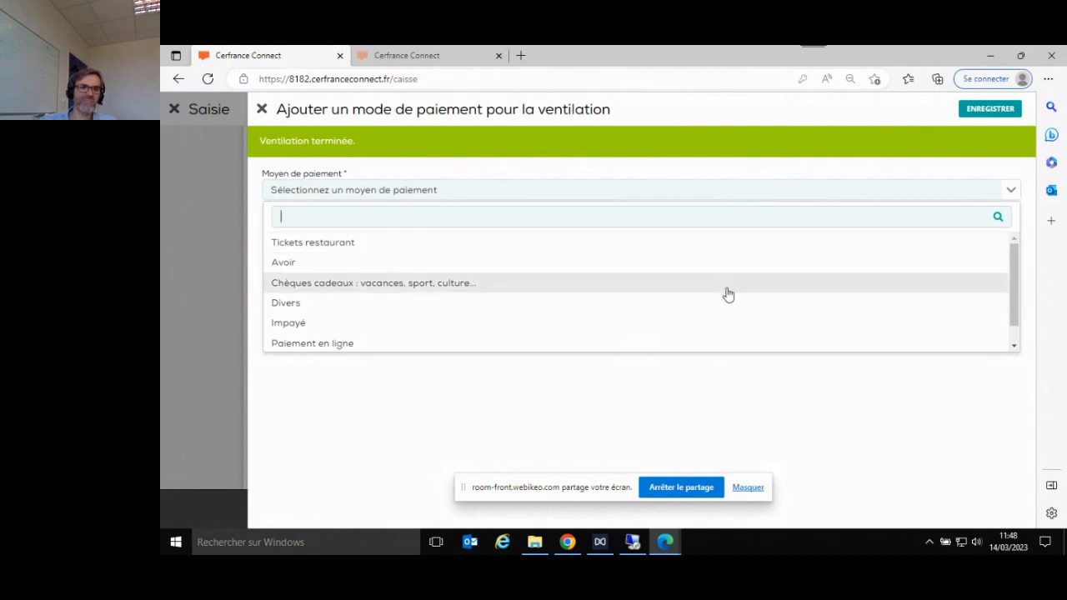
scroll(727, 292, down, 1)
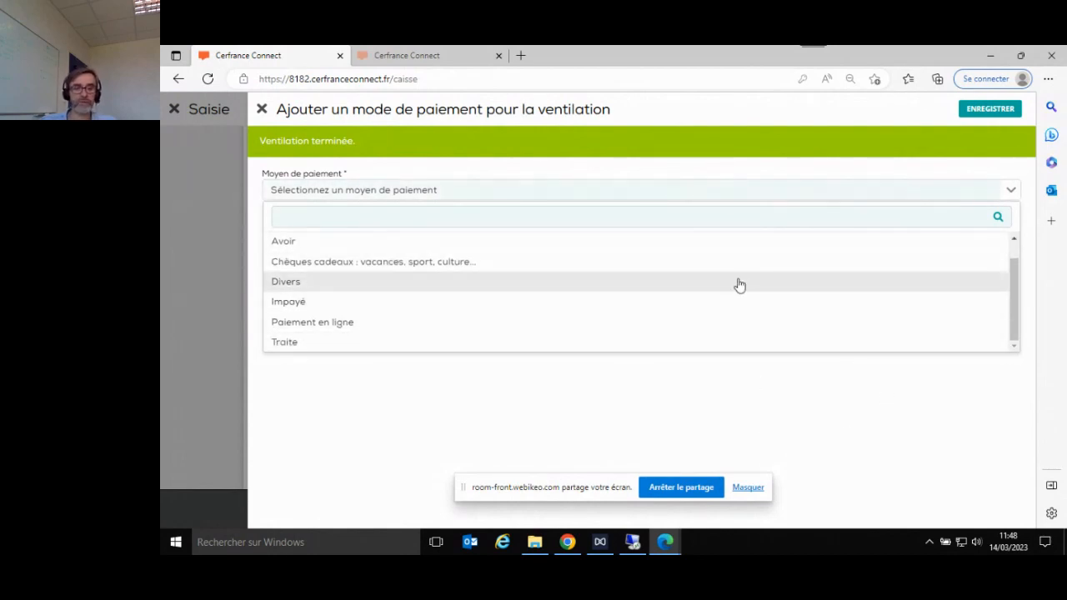
click(873, 381)
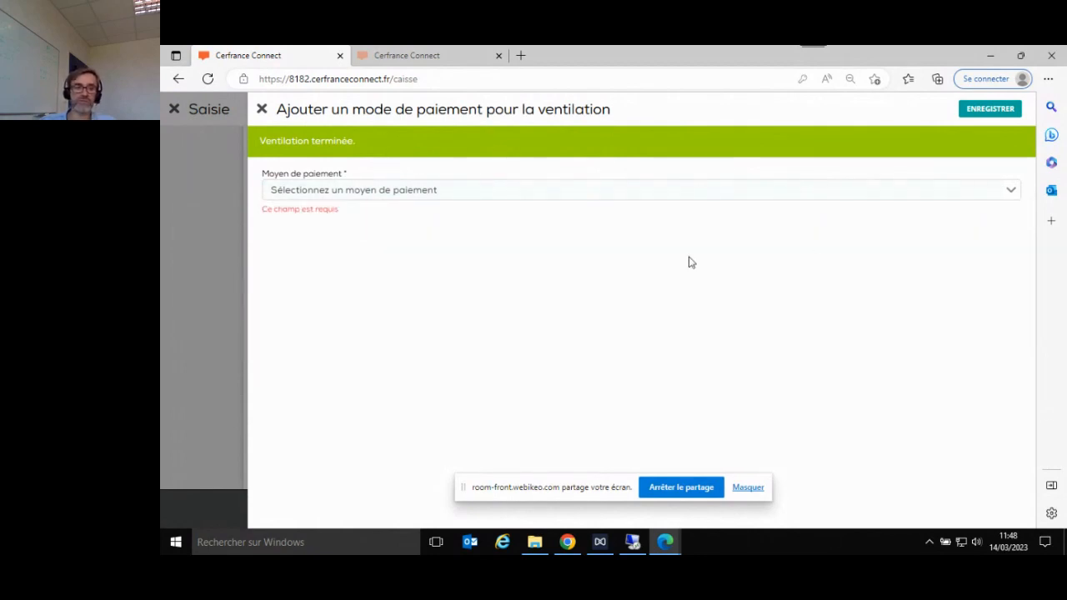
click(262, 111)
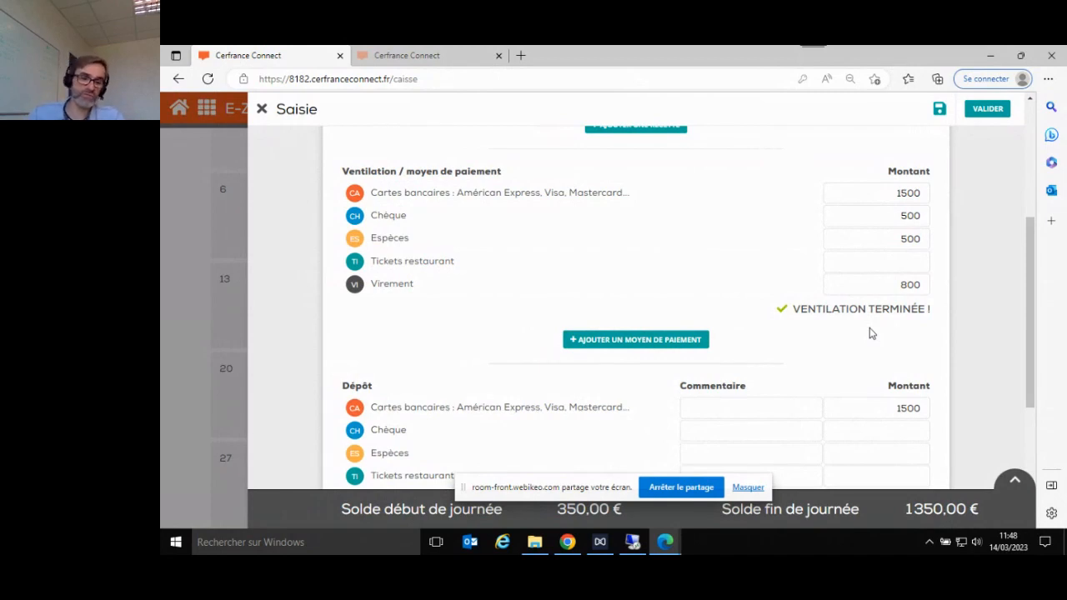
Step: Examine the Dépôt and Dépense sections, comparing the deposit for each payment method with the payment allocation and the receipts total
scroll(869, 333, down, 2)
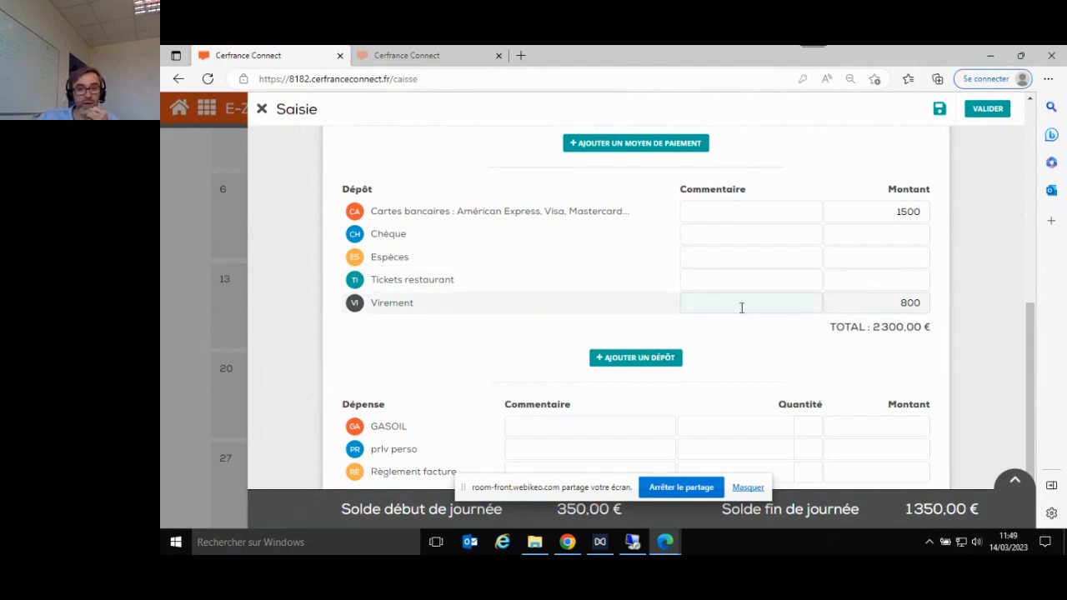
scroll(741, 307, down, 1)
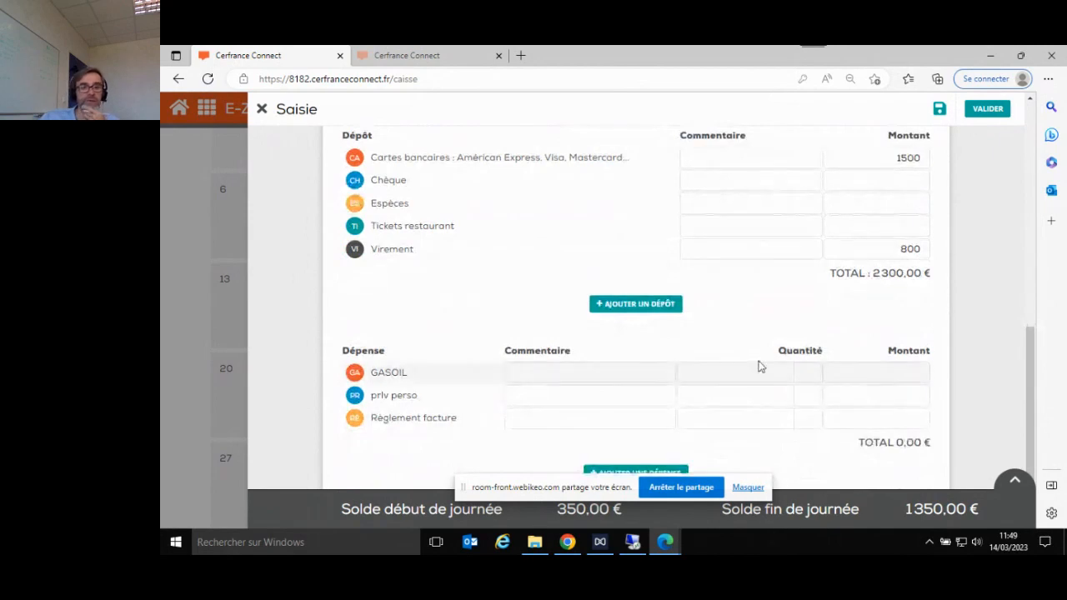
scroll(725, 320, up, 5)
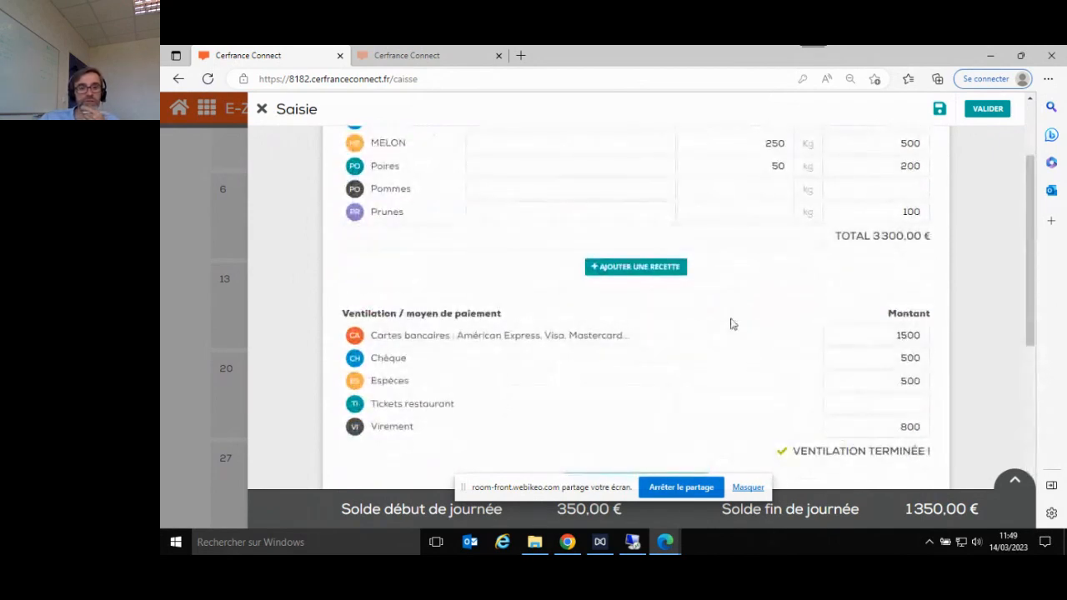
scroll(730, 324, down, 2)
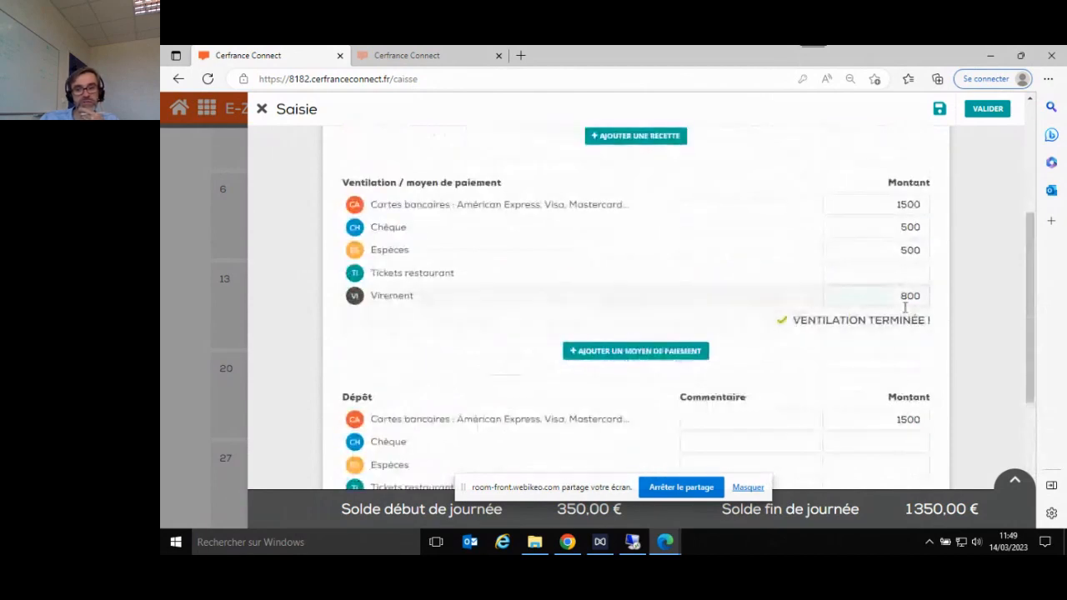
scroll(860, 288, up, 2)
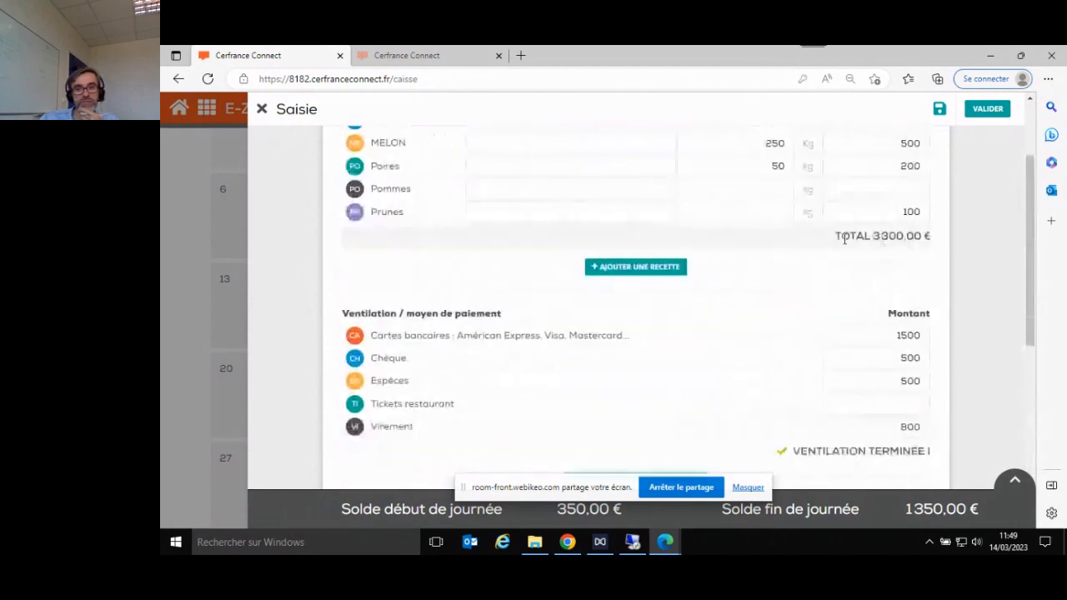
scroll(886, 278, down, 1)
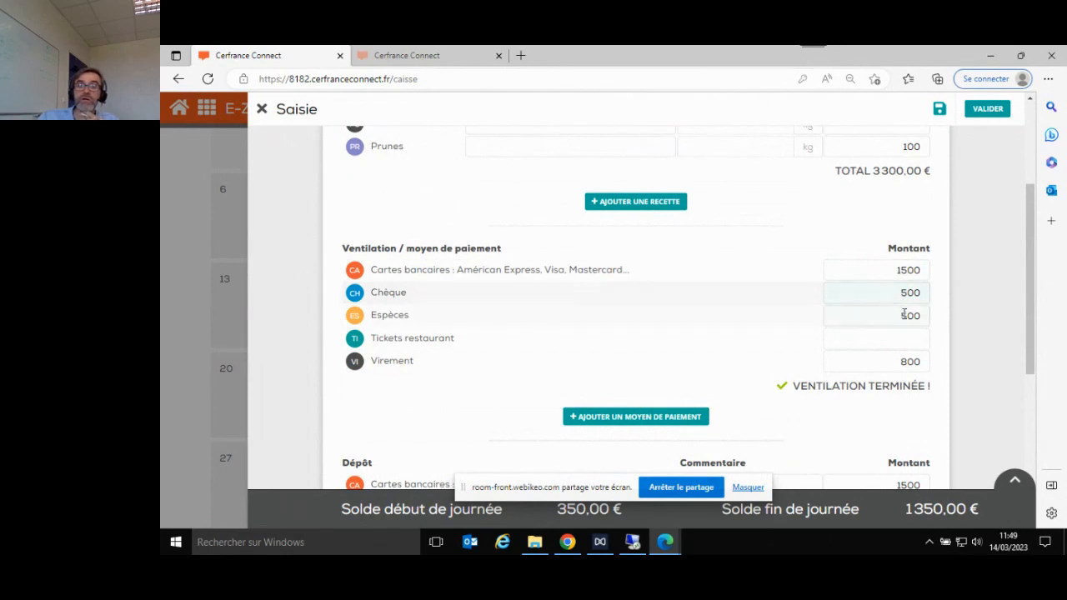
scroll(903, 339, down, 2)
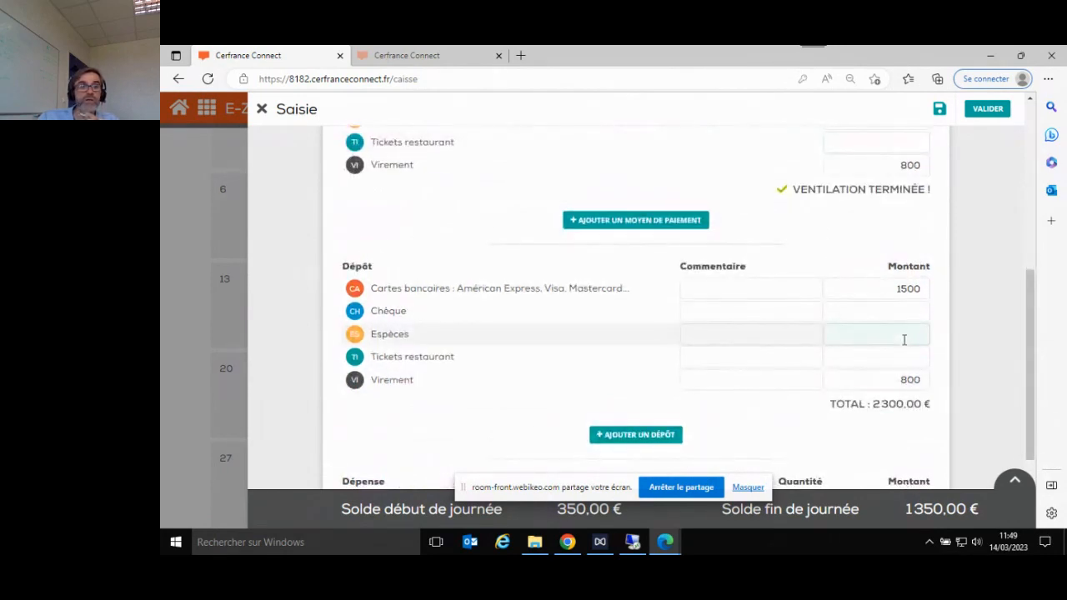
scroll(904, 339, up, 1)
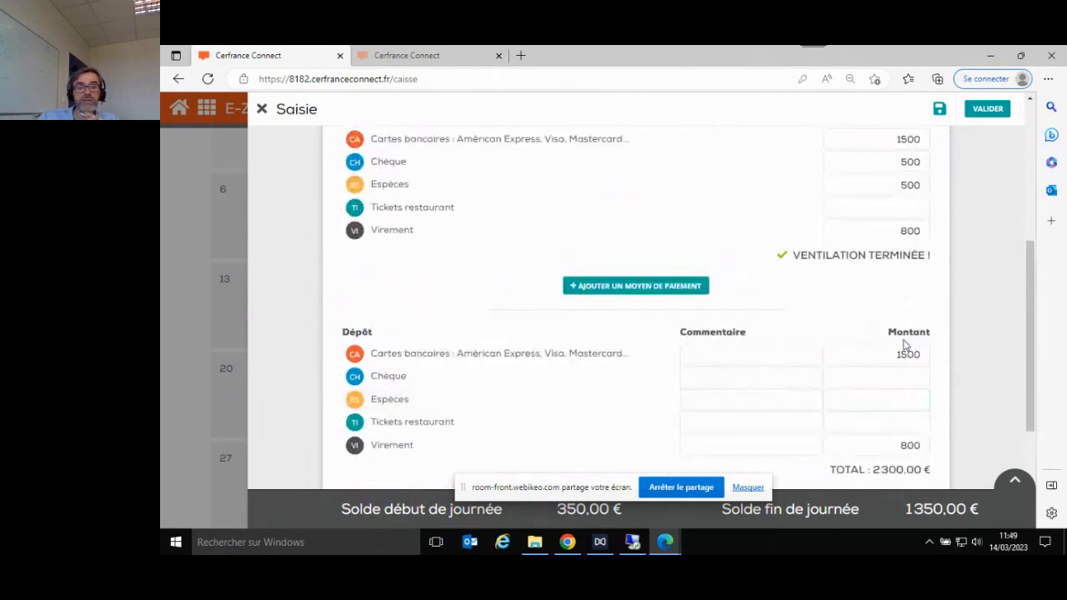
scroll(903, 339, down, 1)
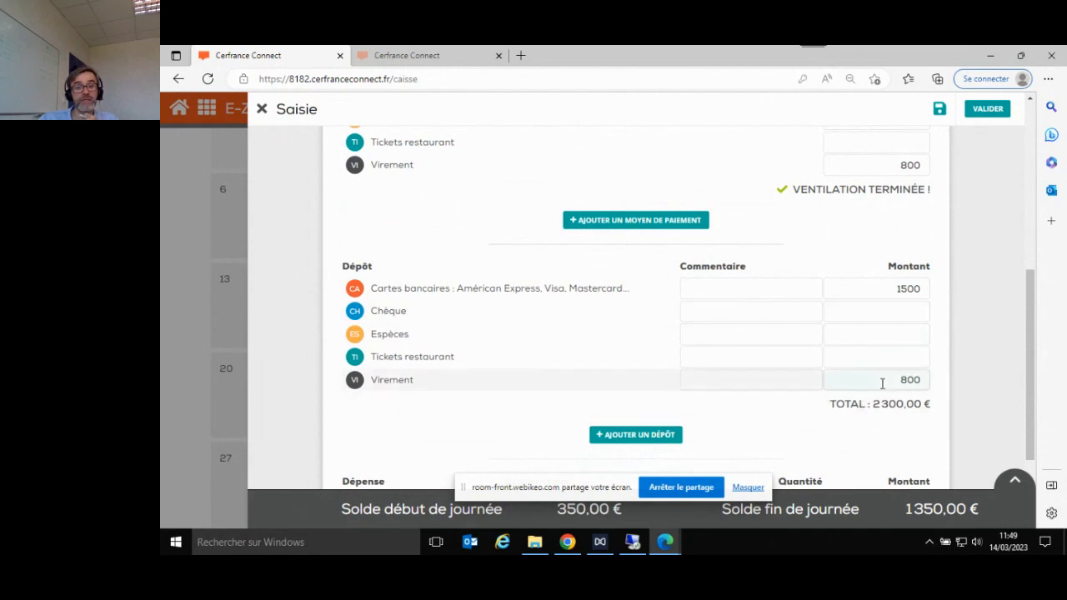
scroll(881, 383, up, 3)
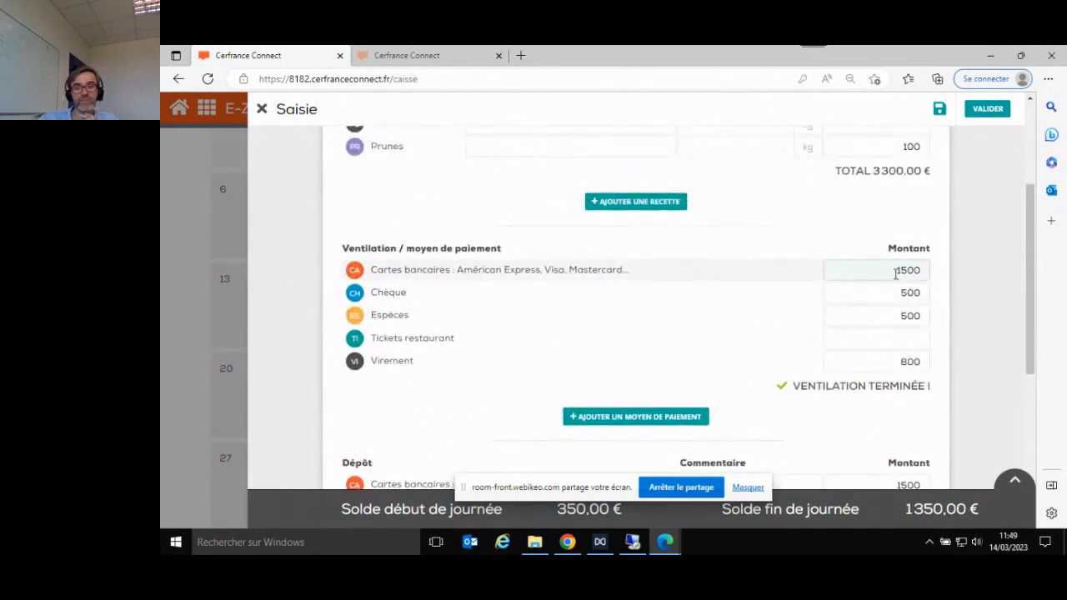
scroll(896, 274, down, 3)
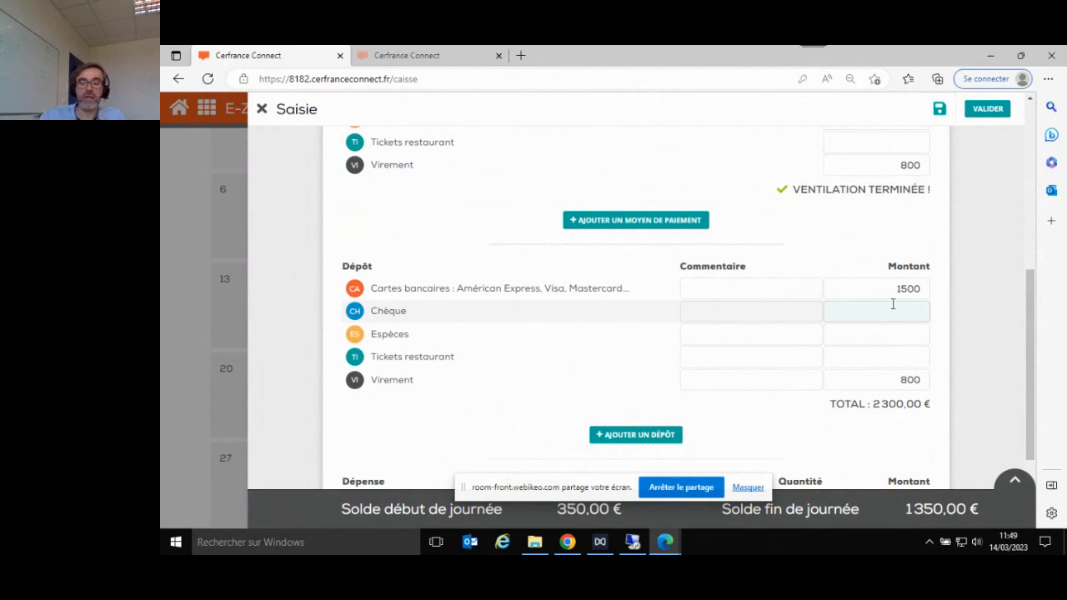
scroll(875, 354, up, 1)
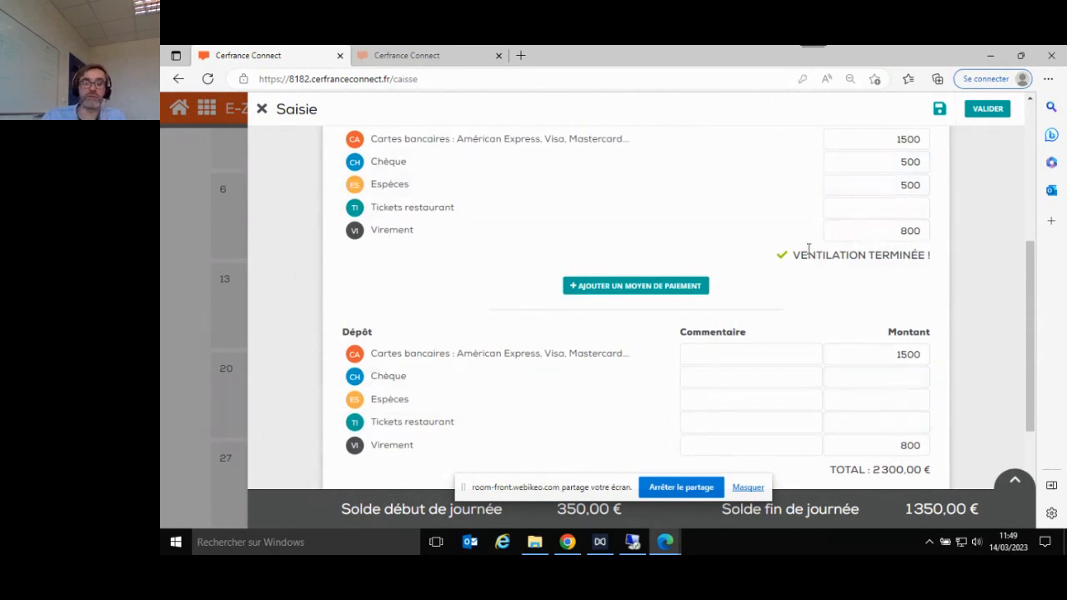
scroll(909, 297, down, 1)
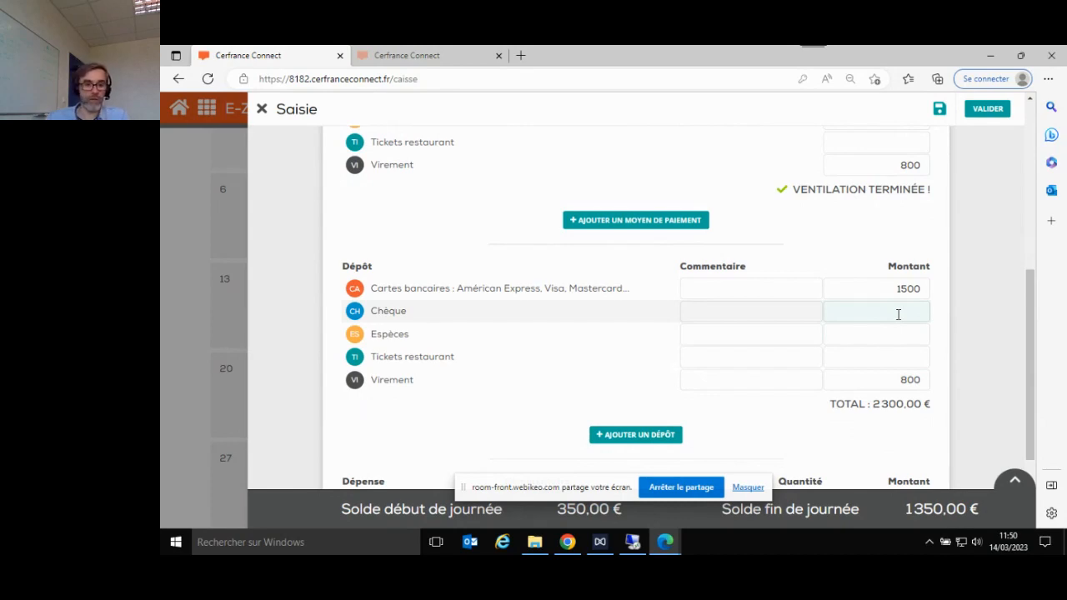
Step: Hide the screen-sharing notice and enter a GASOIL expense of 50 € in the Dépense section
scroll(900, 354, down, 2)
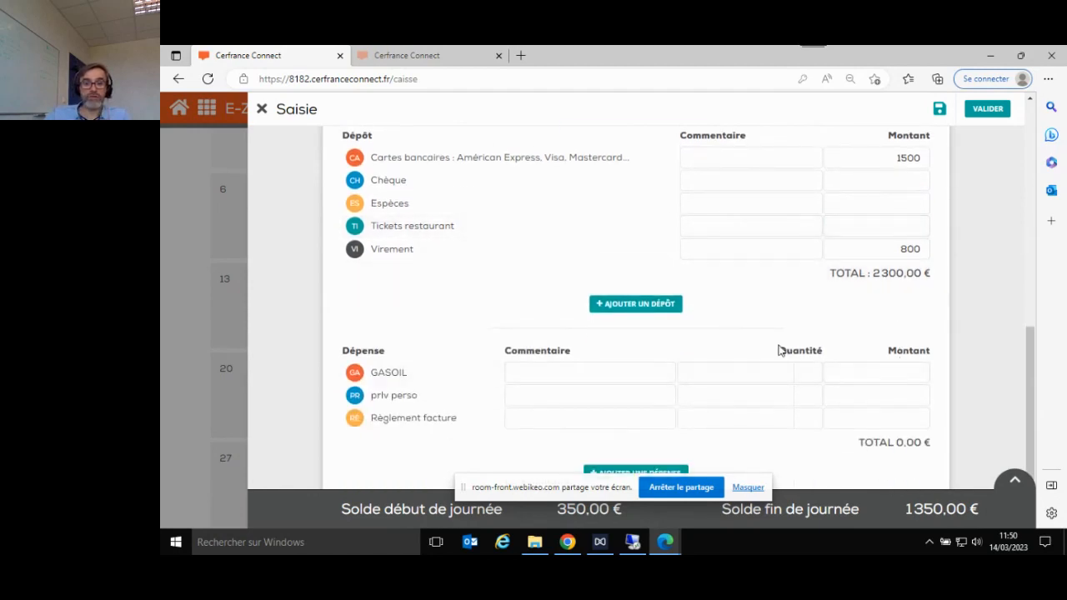
scroll(737, 330, up, 3)
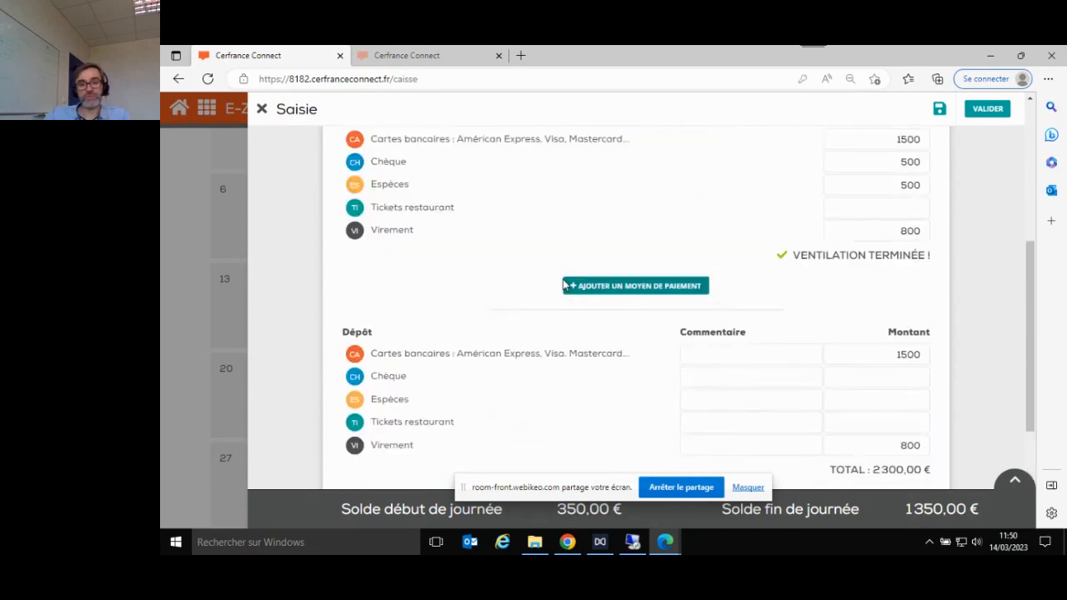
scroll(674, 263, down, 3)
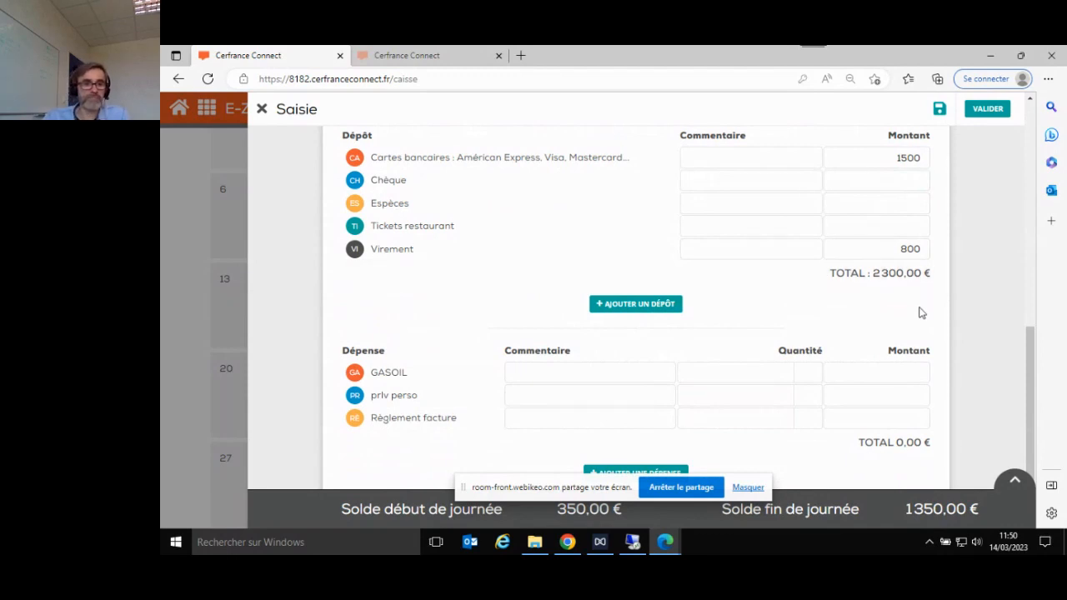
click(747, 487)
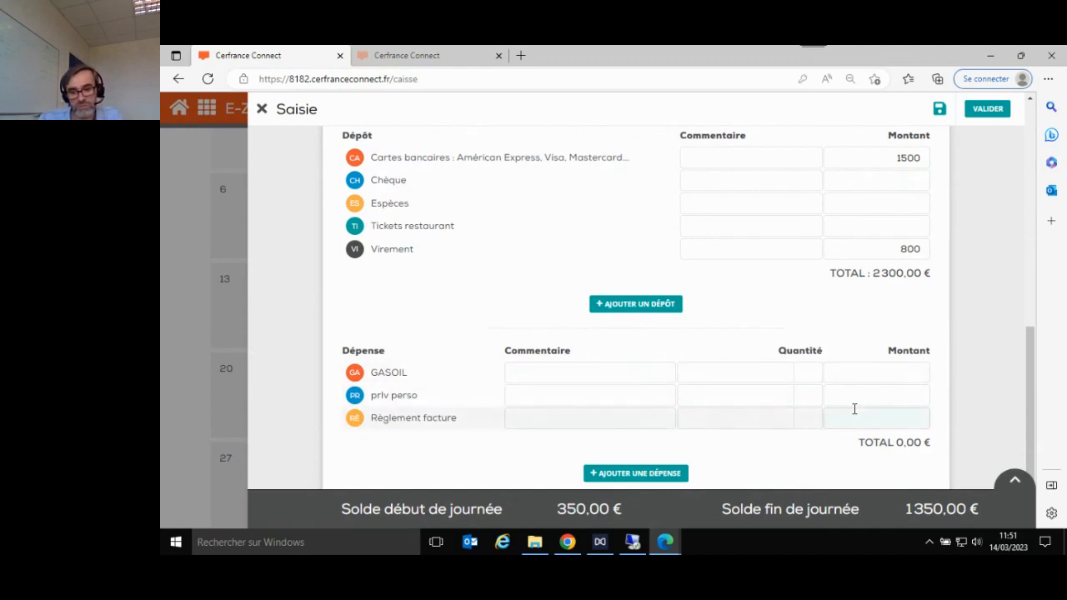
text(50)
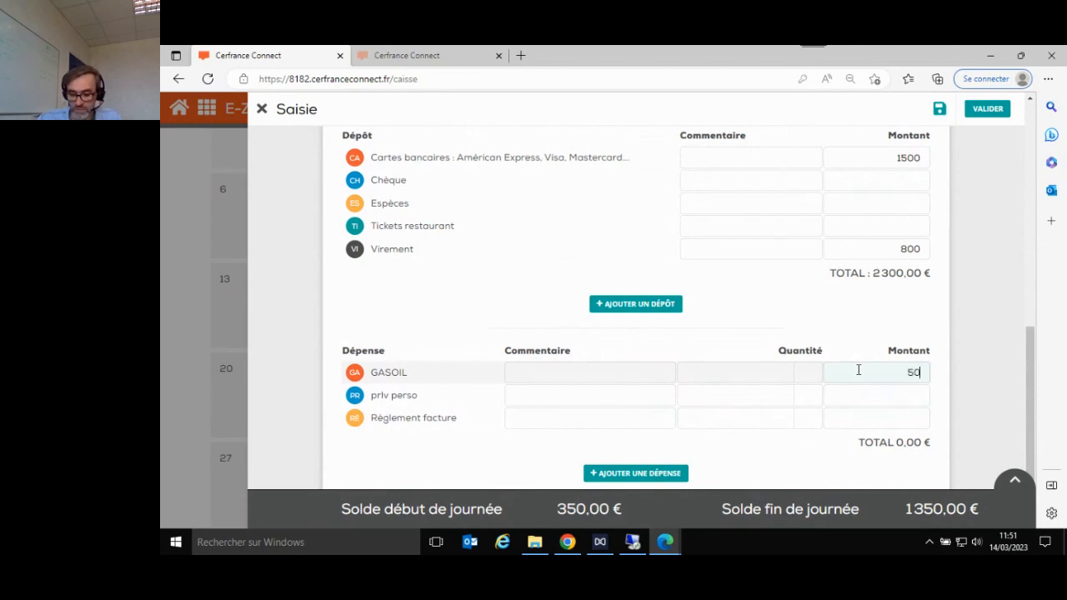
key(Tab)
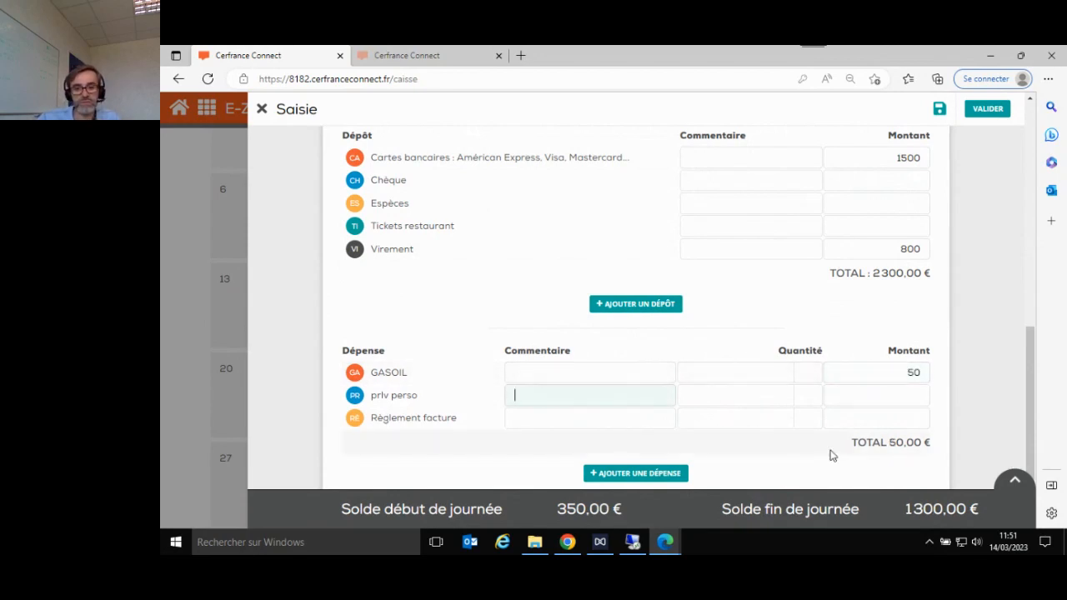
Step: Enter expenses of 100 € for prlv perso and 150 € for Règlement facture
click(868, 395)
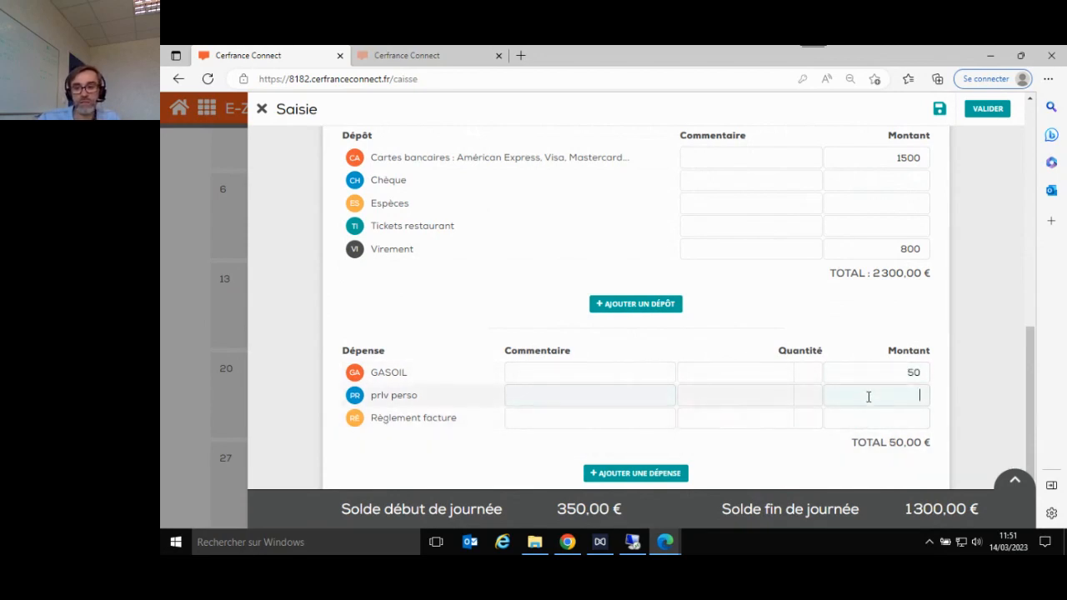
text(10)
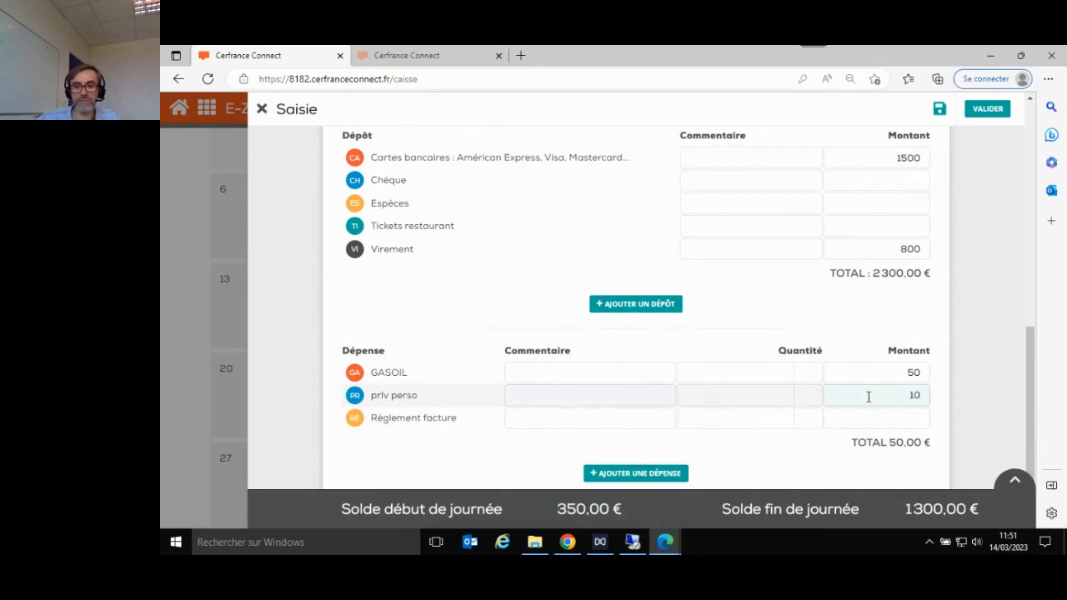
text(0)
key(Tab)
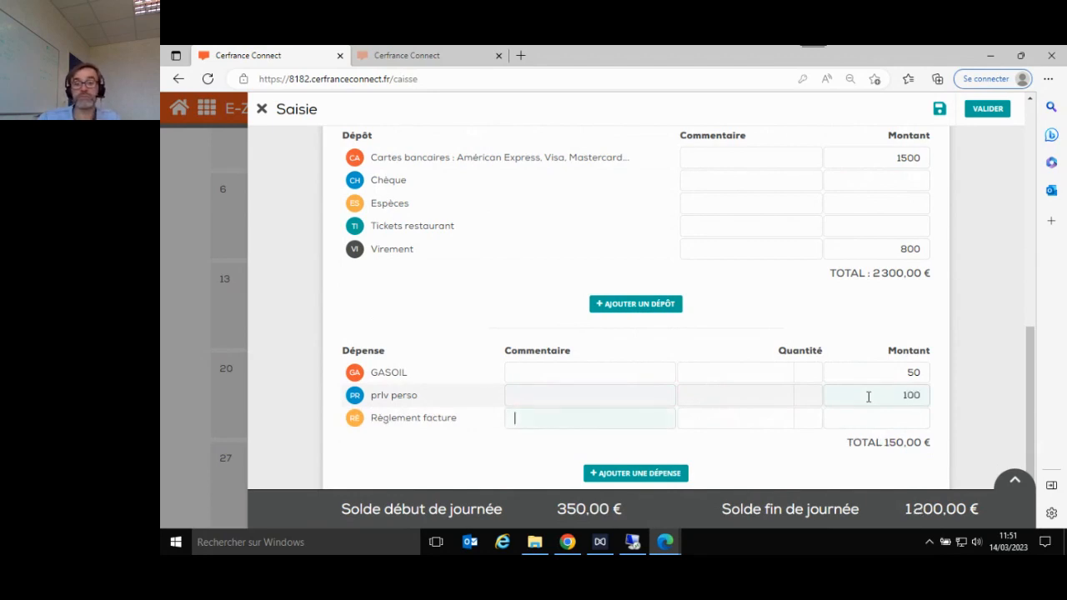
click(841, 420)
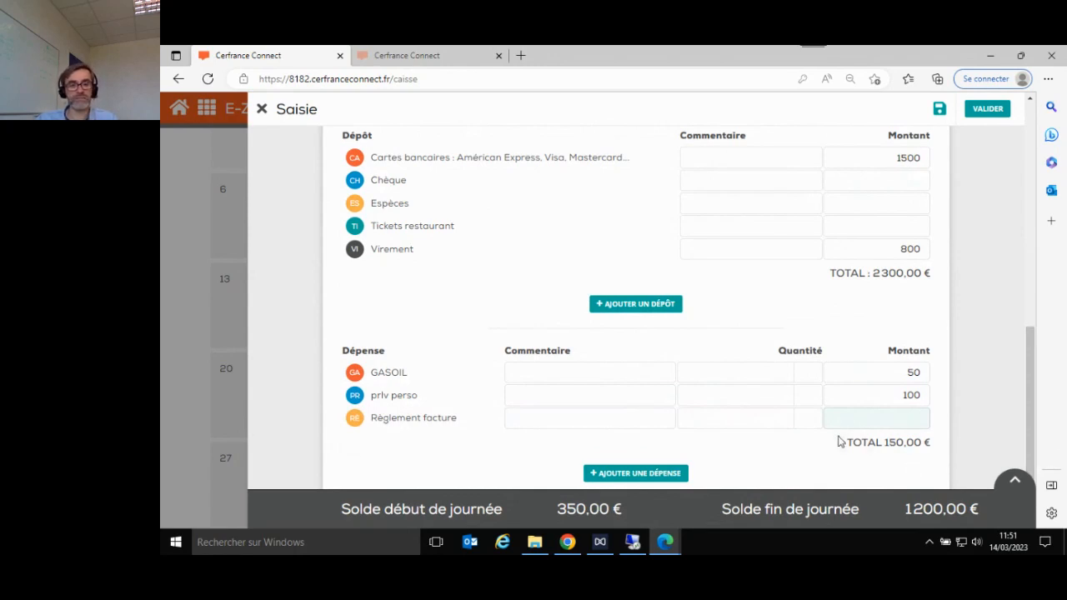
text(150)
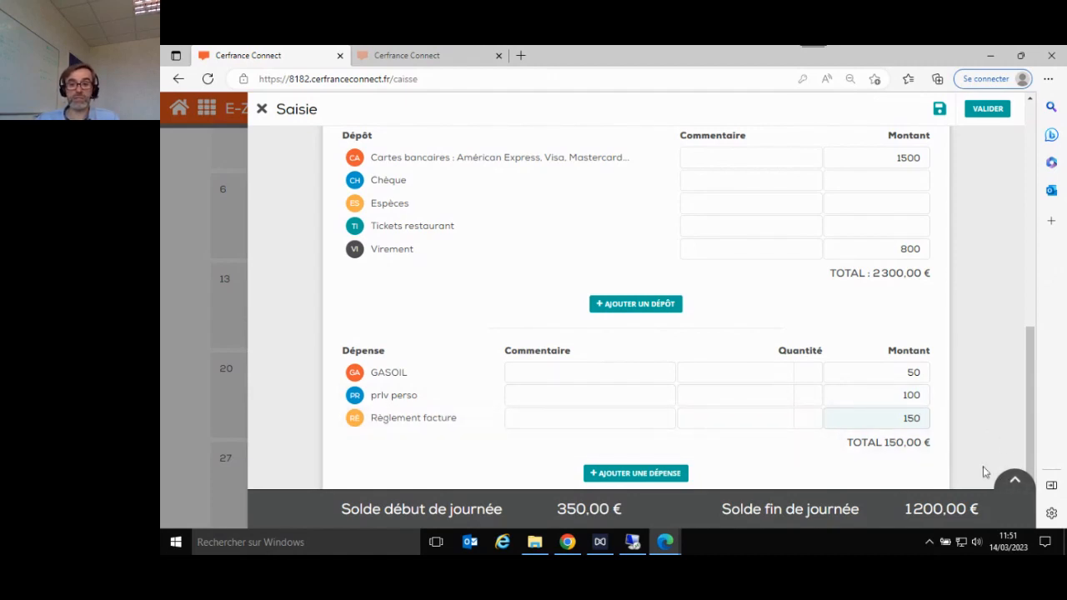
Step: Compare the opening and closing balance breakdown with the payment allocation, and save the day's entry without validating it
click(1016, 484)
click(1015, 484)
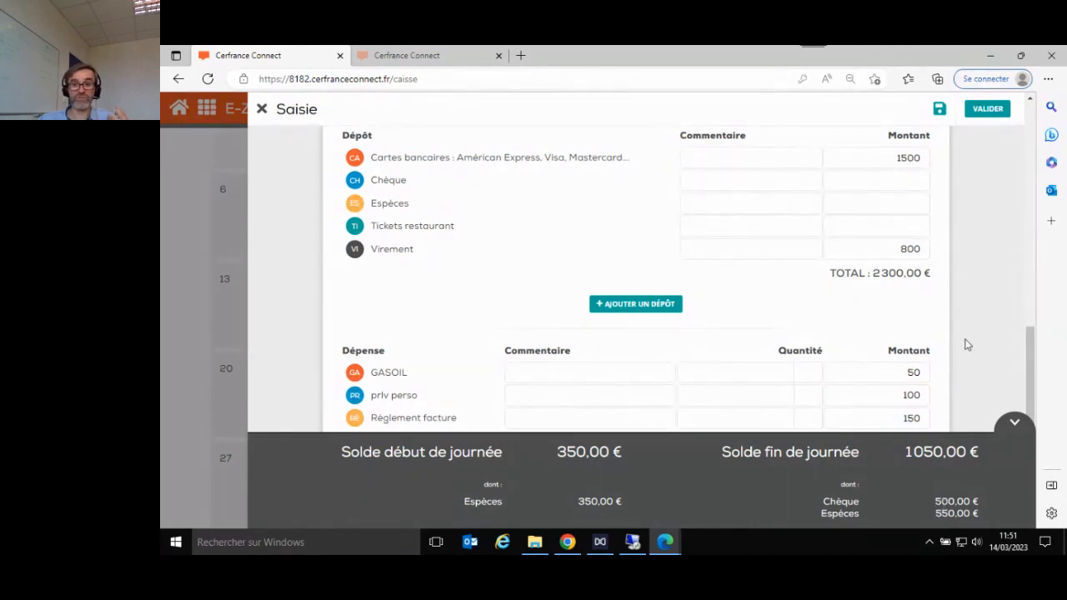
scroll(964, 343, up, 2)
scroll(958, 345, up, 3)
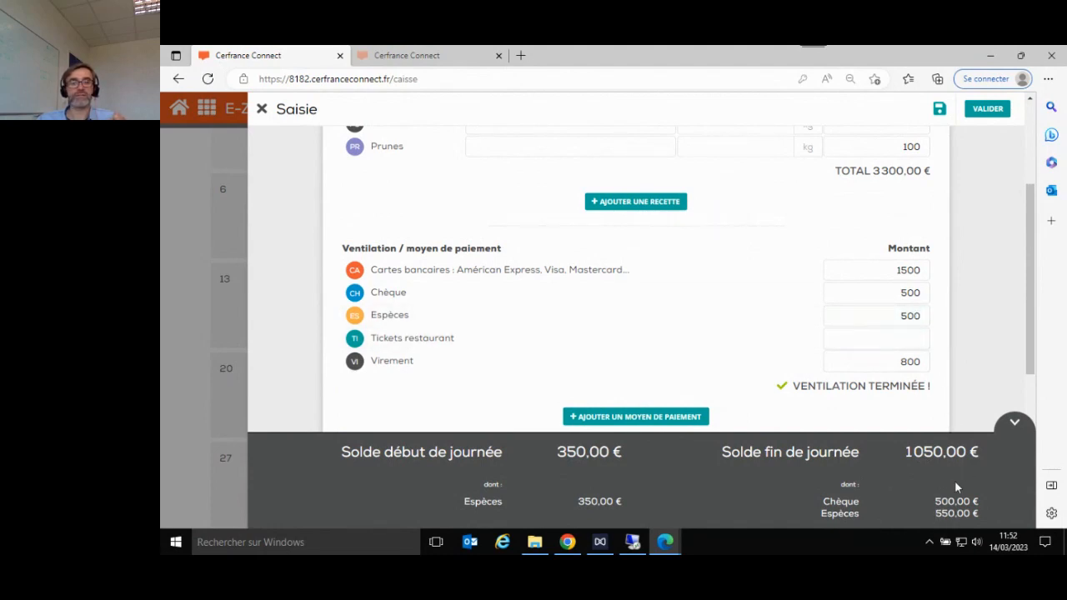
scroll(954, 429, down, 1)
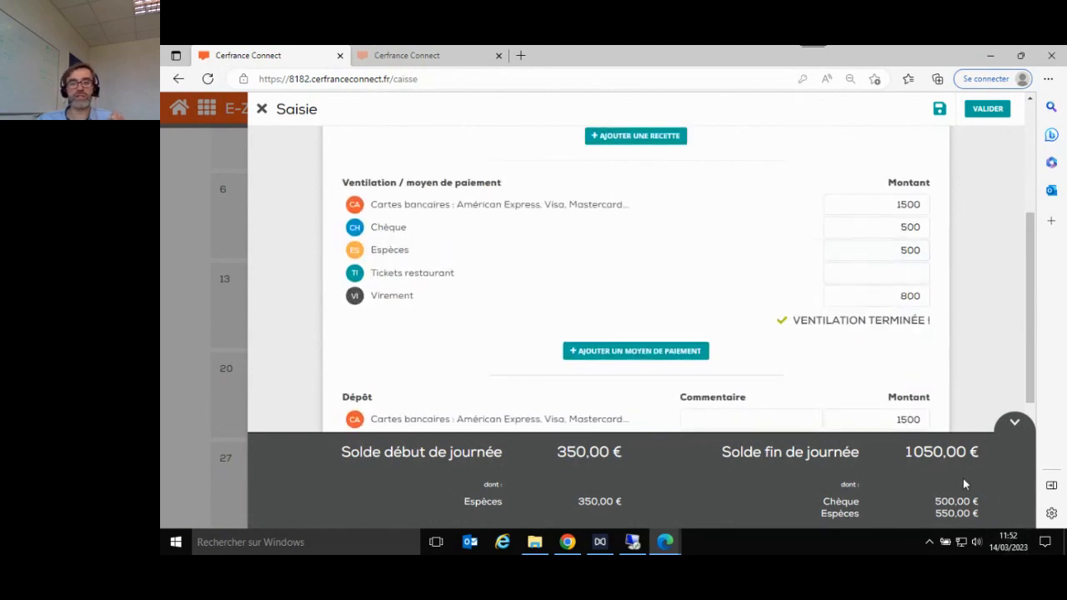
click(1014, 425)
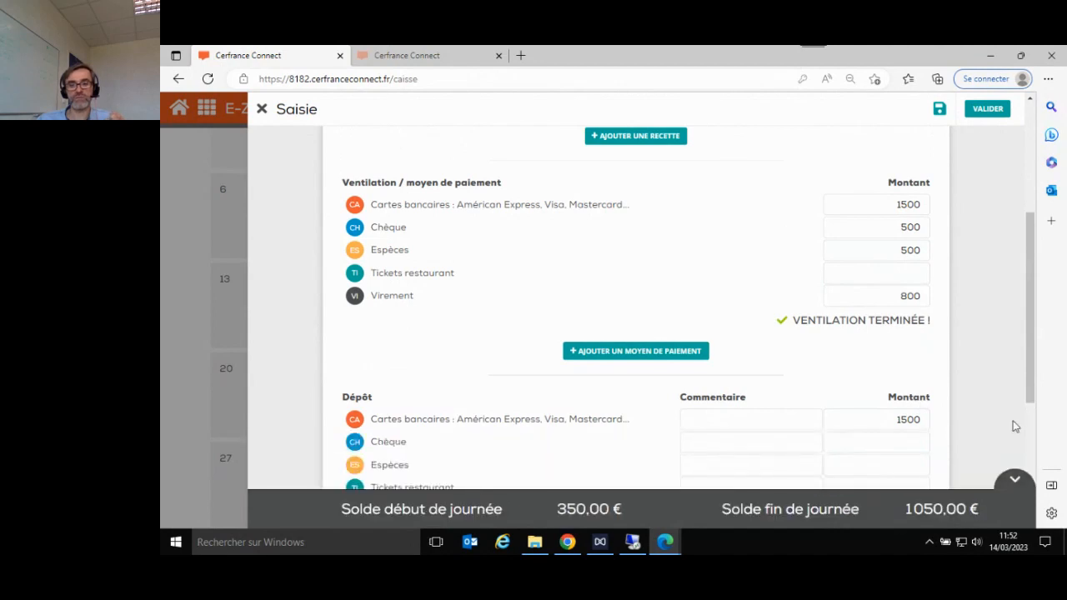
click(939, 111)
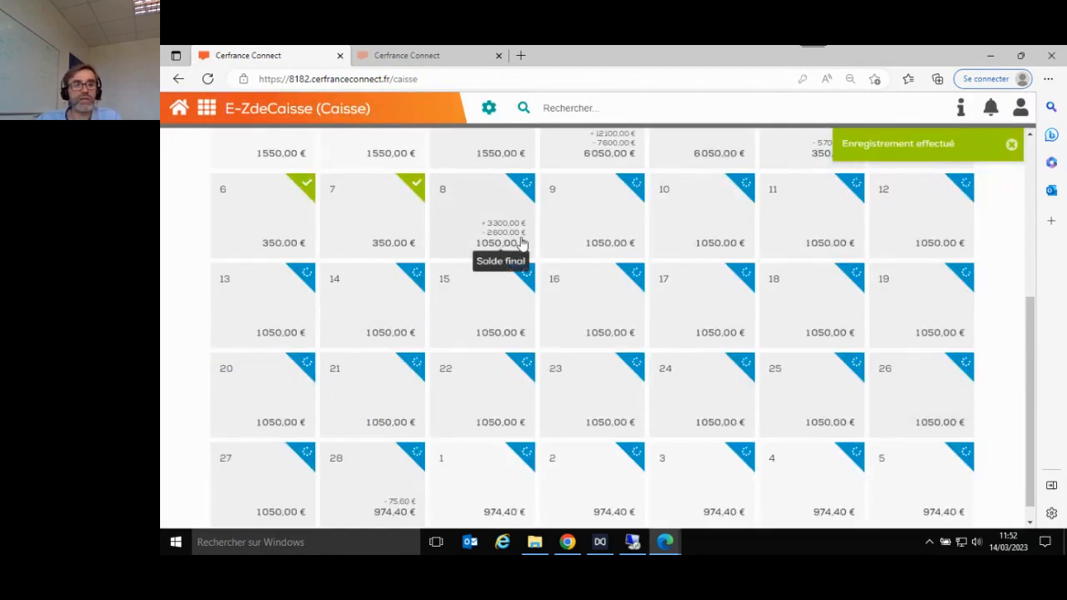
Step: Reopen the 8 February entry, review its receipts, allocation, deposits, expenses and balance breakdown, and close it
scroll(520, 243, up, 3)
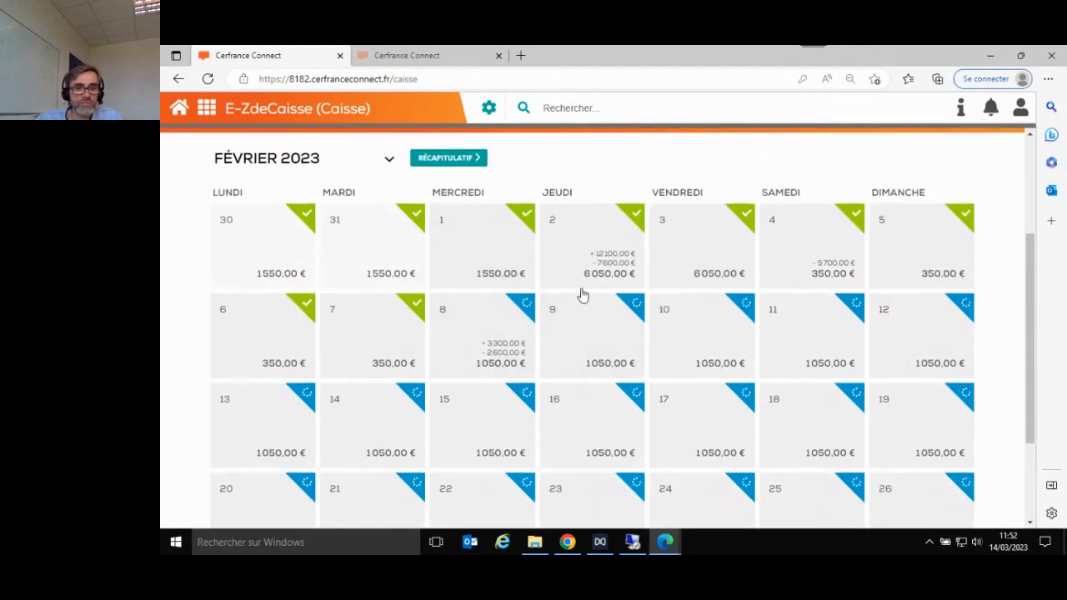
click(510, 344)
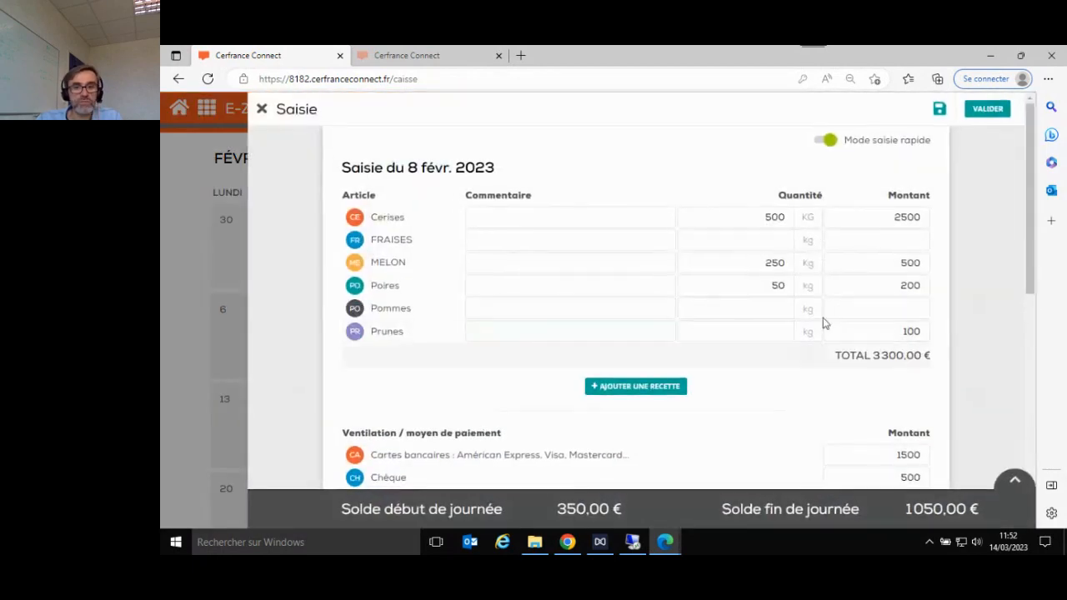
scroll(829, 315, down, 3)
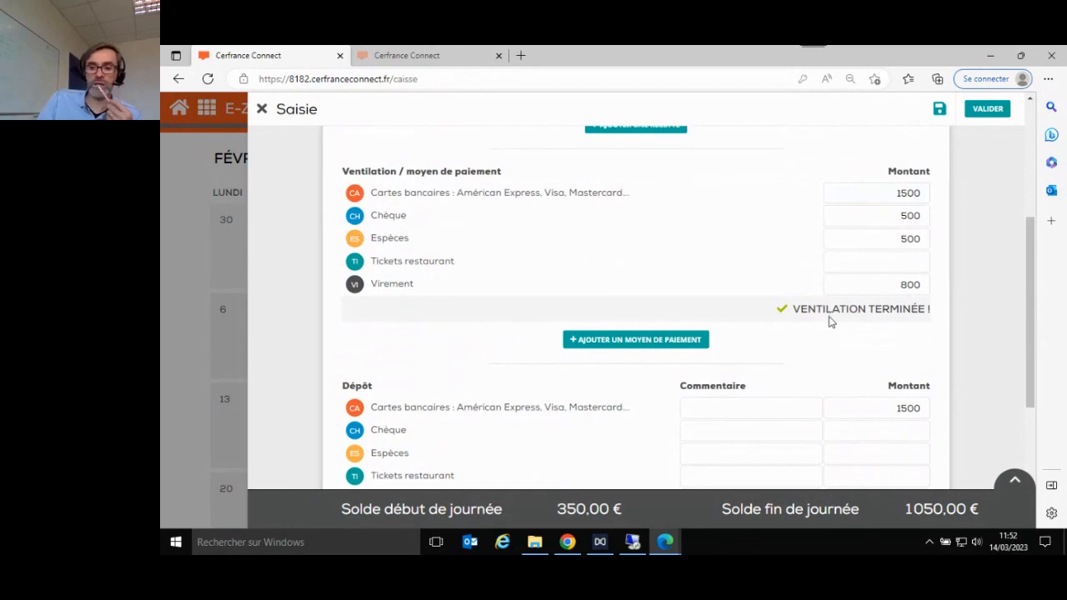
scroll(829, 320, down, 3)
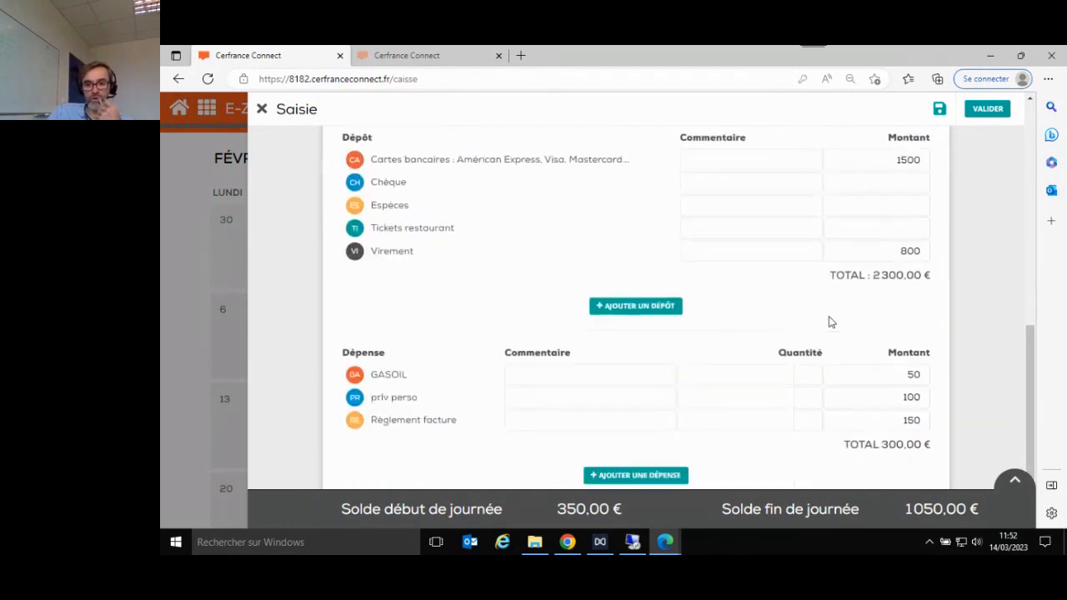
click(1014, 481)
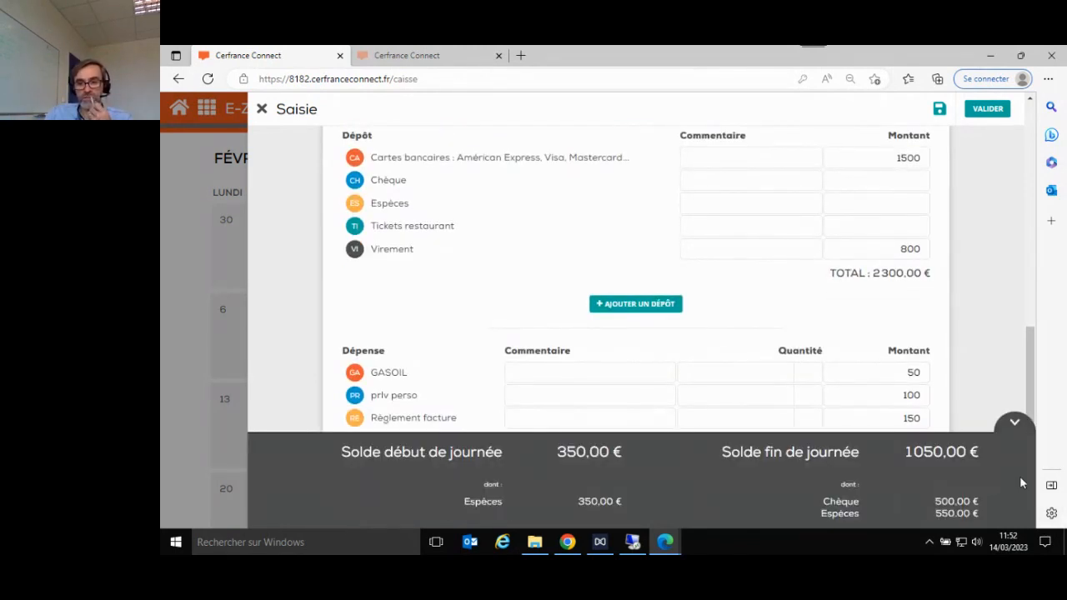
click(1016, 425)
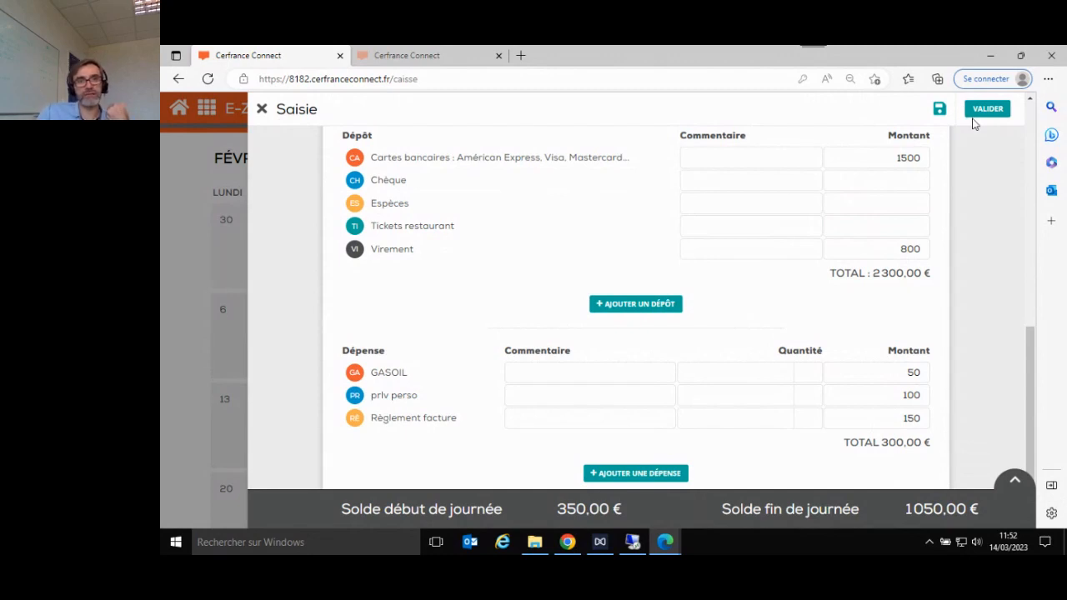
click(262, 110)
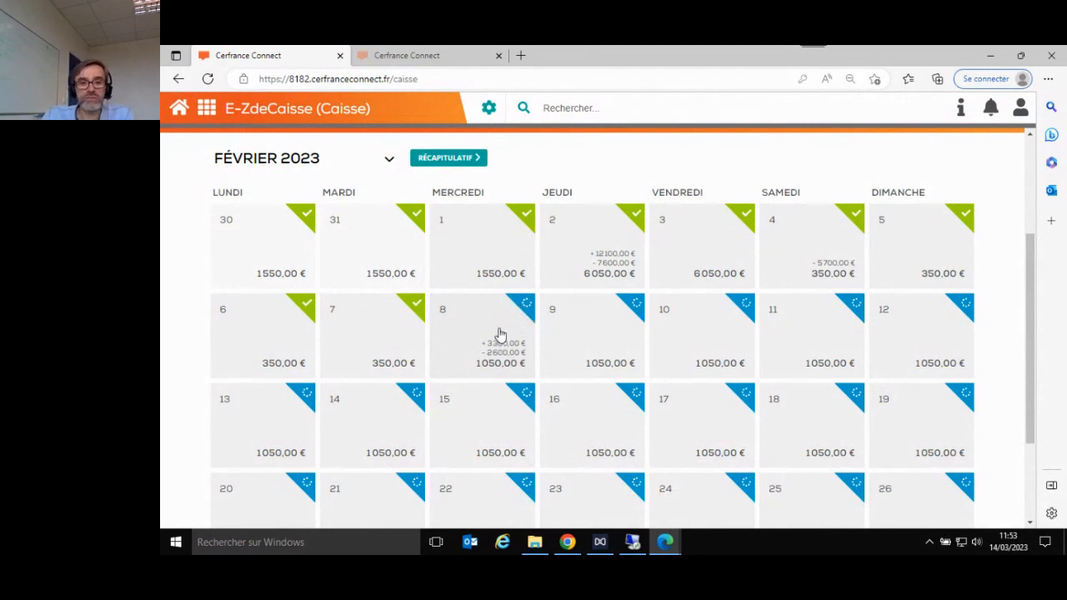
Step: Reopen the 8 February entry and validate it
click(500, 334)
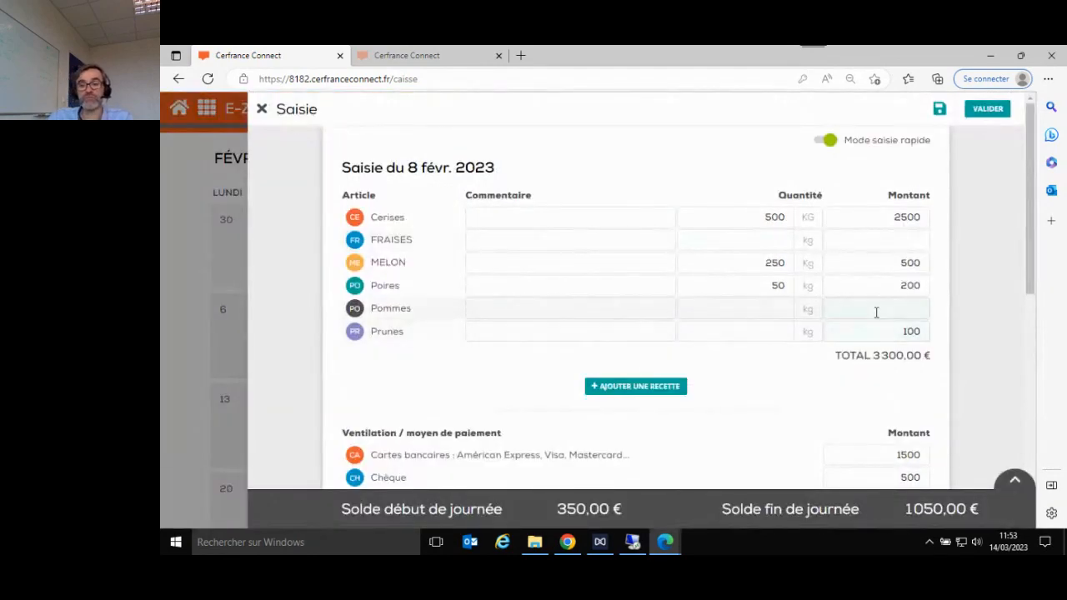
click(985, 112)
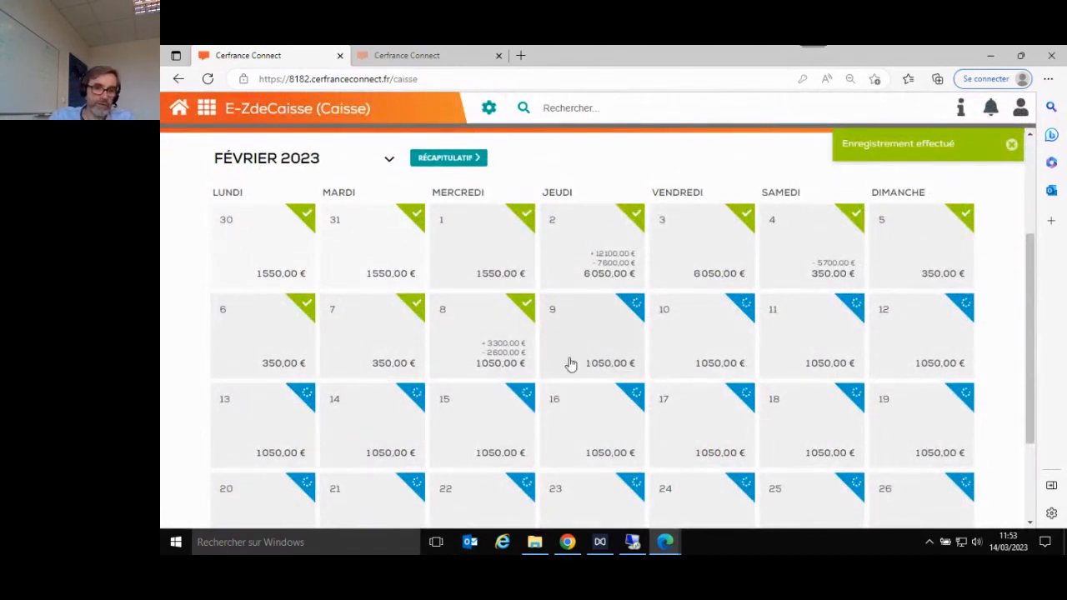
Step: Show the January 2023 calendar, examine the status of its days, and return to February 2023
click(306, 160)
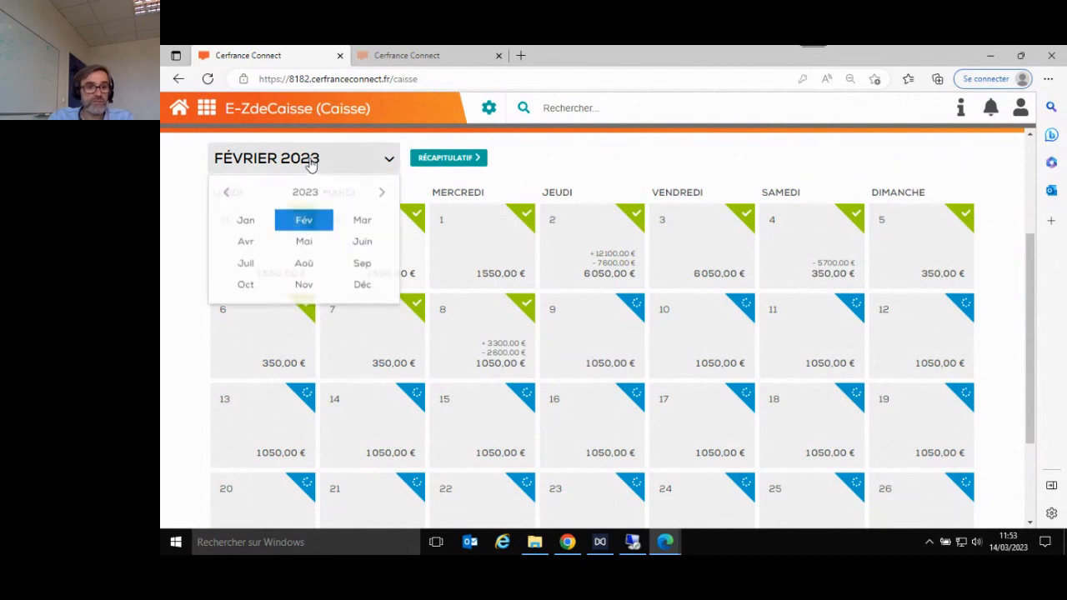
click(245, 221)
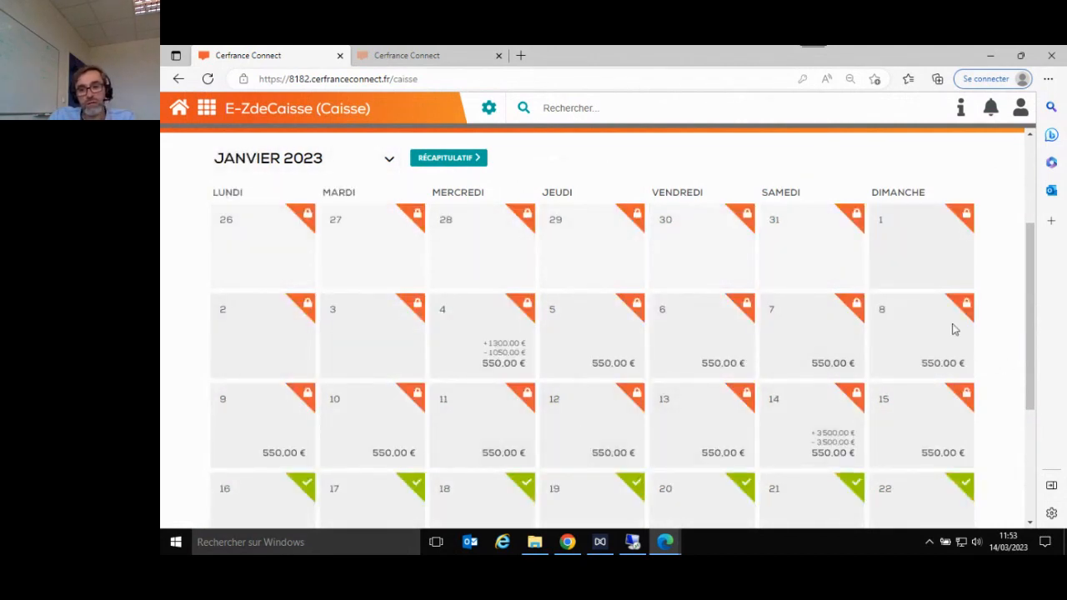
mouse_move(965, 402)
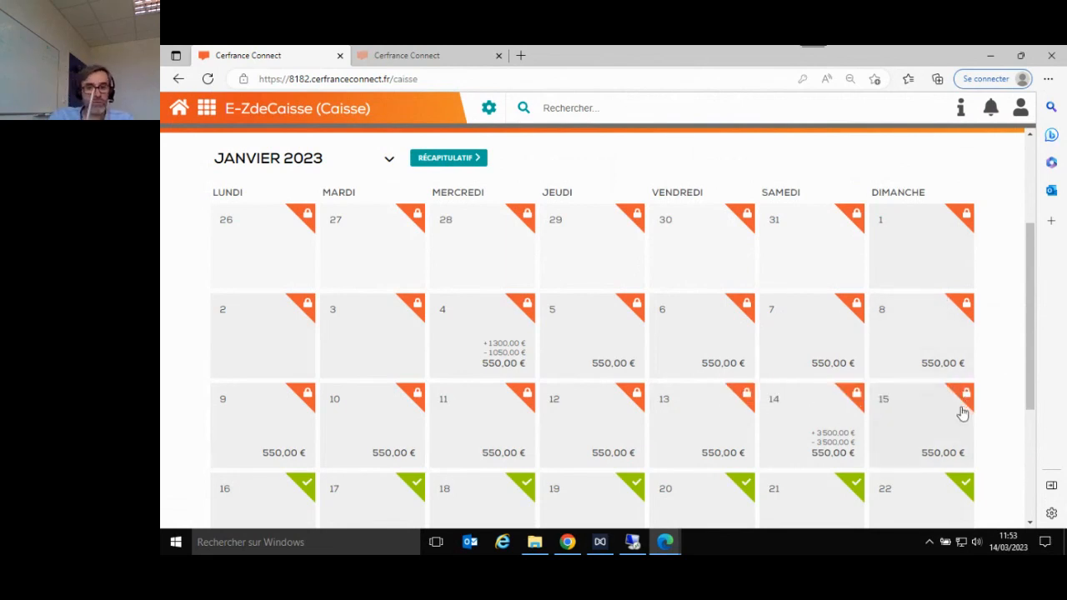
scroll(960, 410, down, 2)
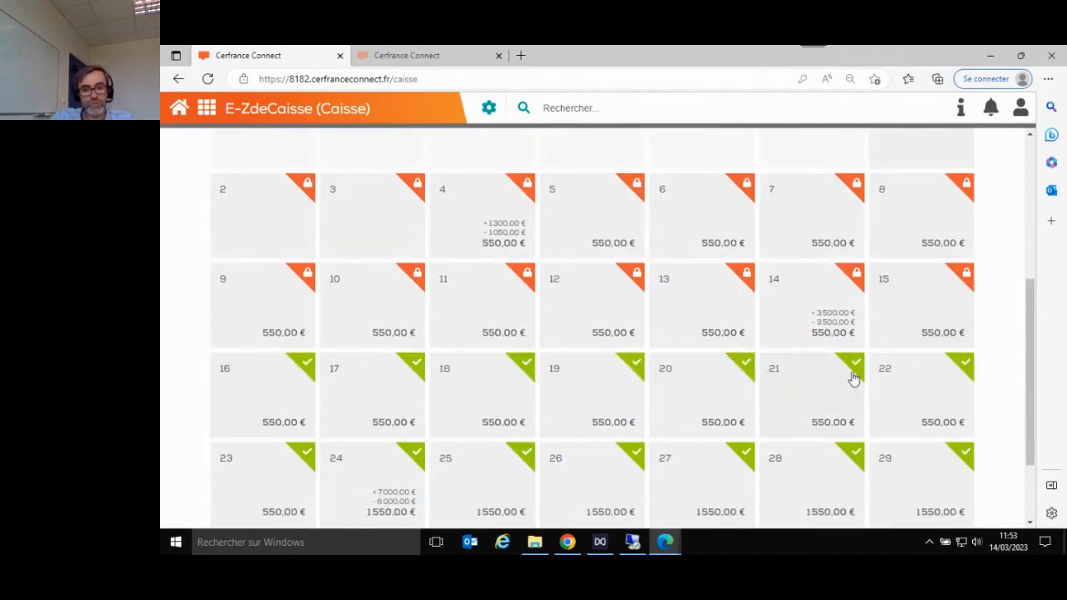
scroll(476, 305, down, 1)
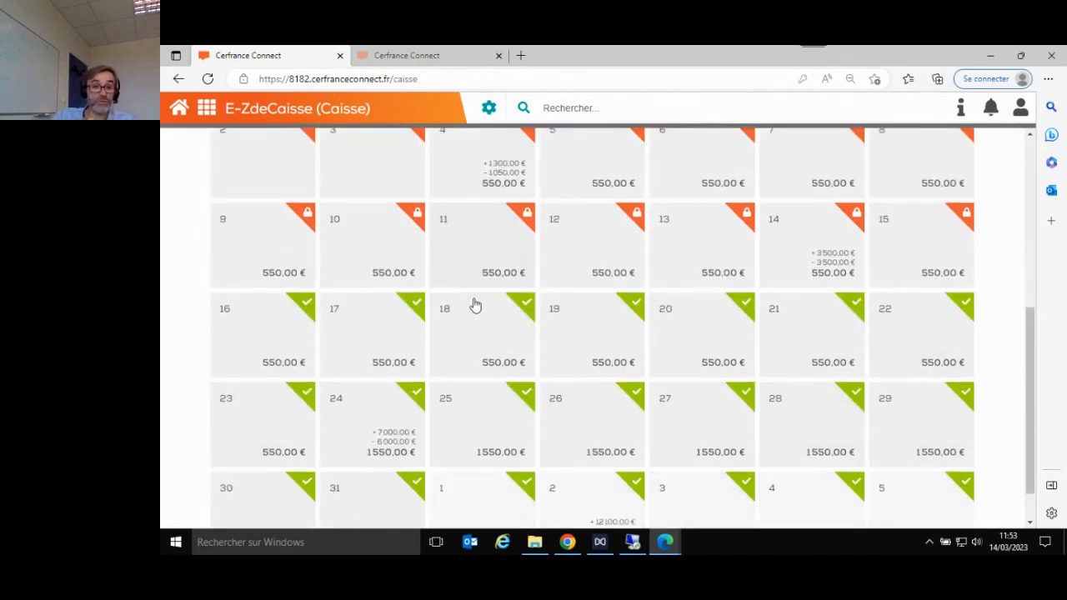
scroll(479, 283, up, 6)
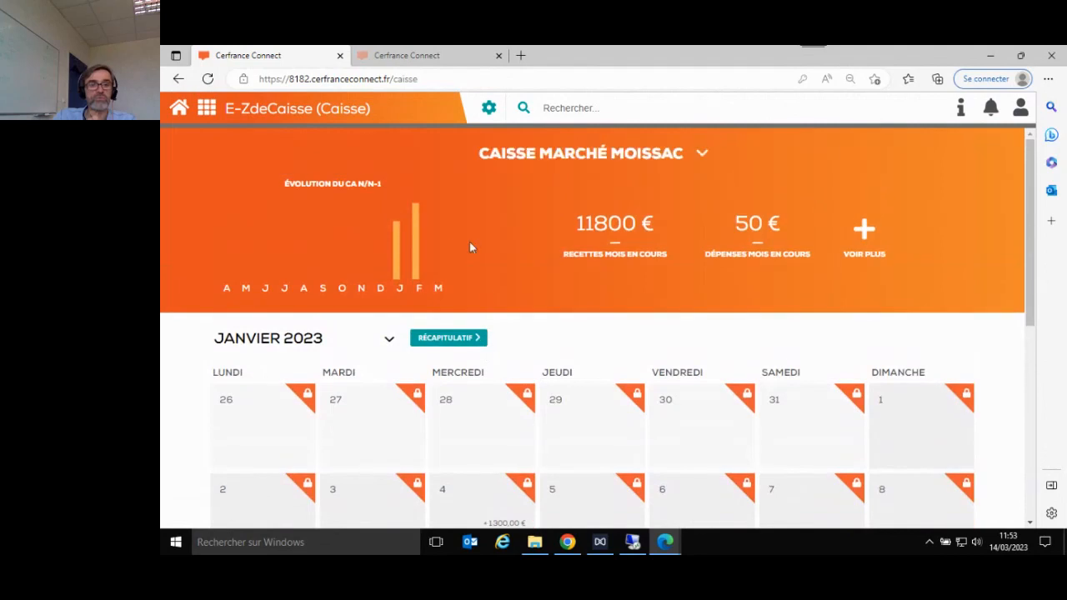
click(337, 345)
click(304, 400)
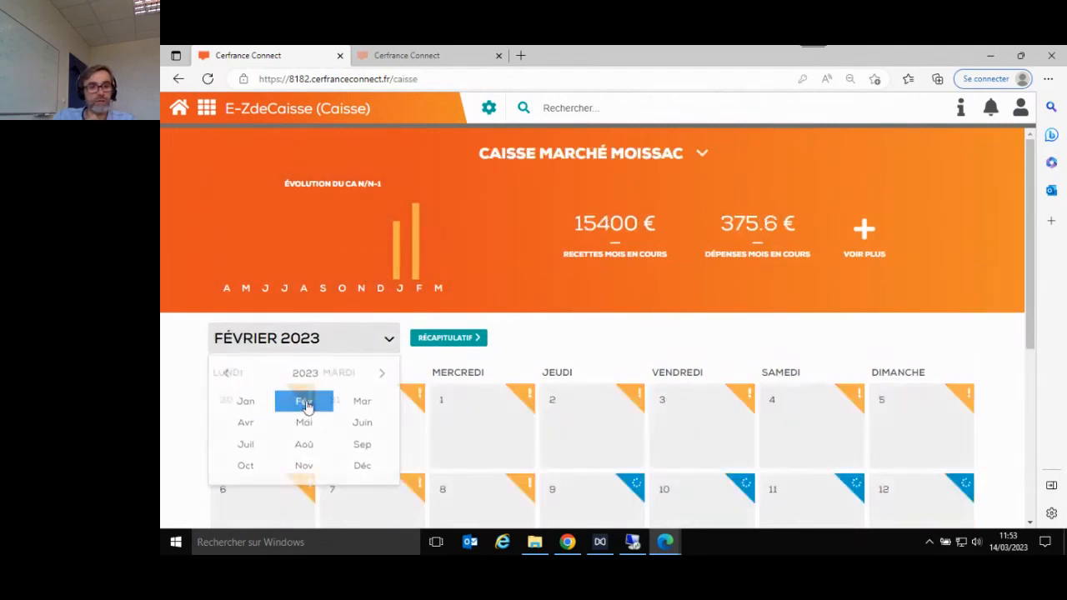
scroll(588, 438, down, 3)
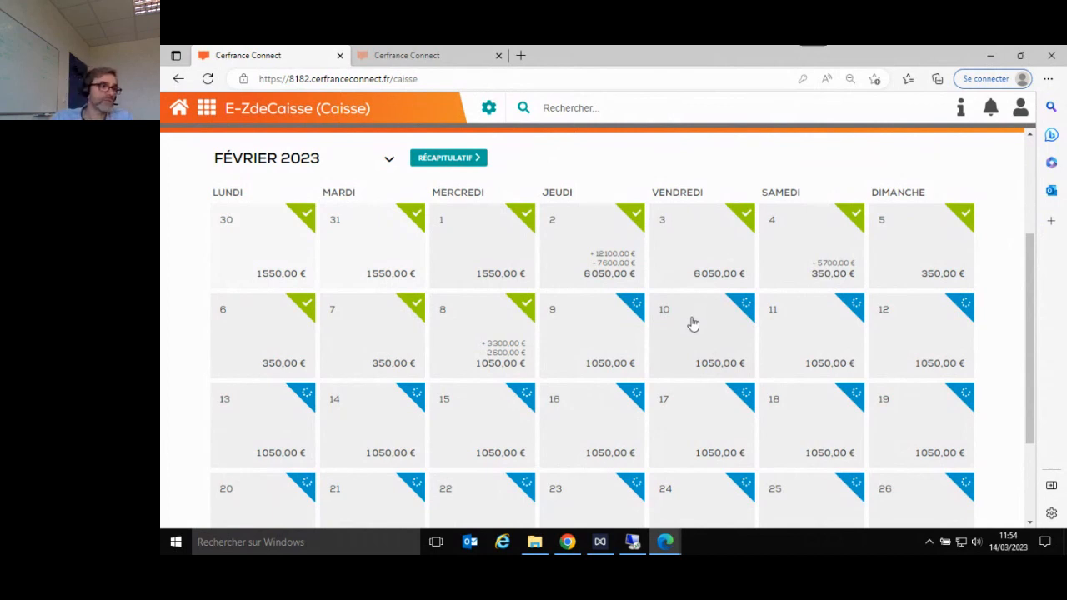
Step: Open the article settings, show only the receipt articles, and delete the second of the two Prunes articles
click(490, 110)
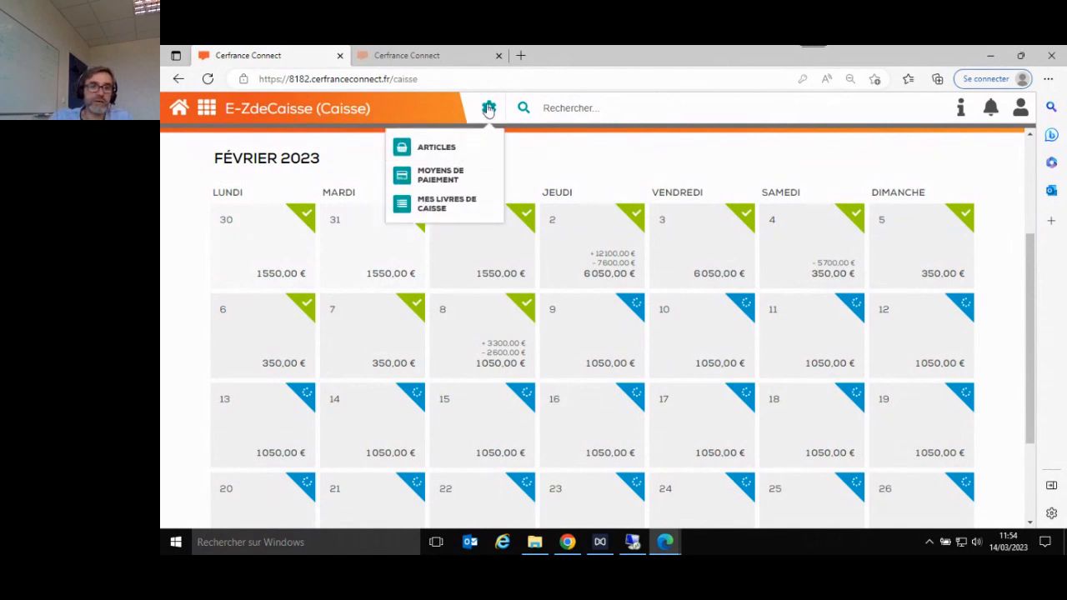
click(420, 151)
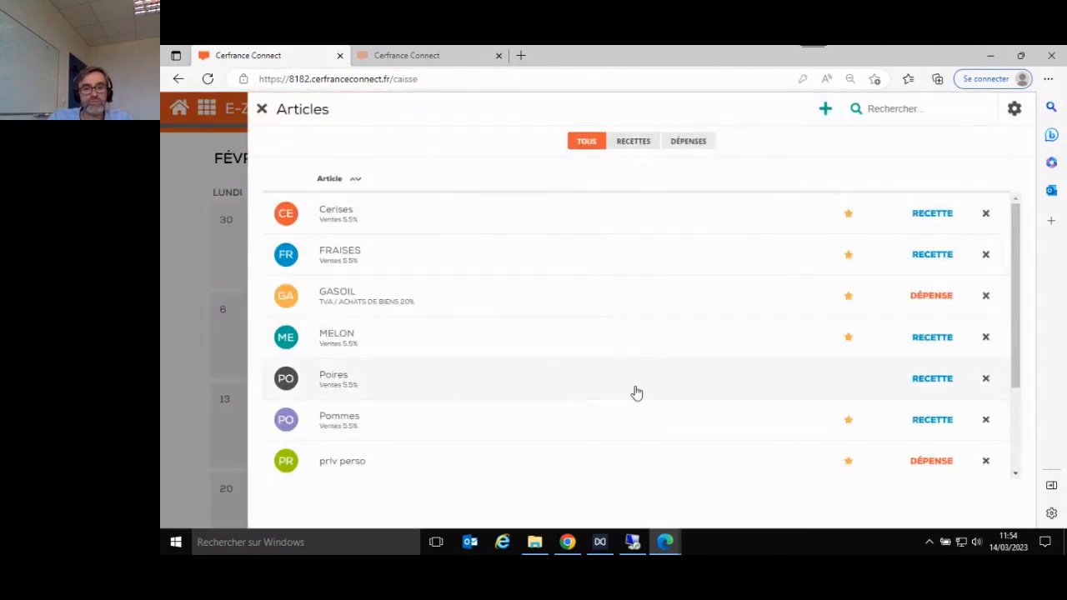
click(632, 145)
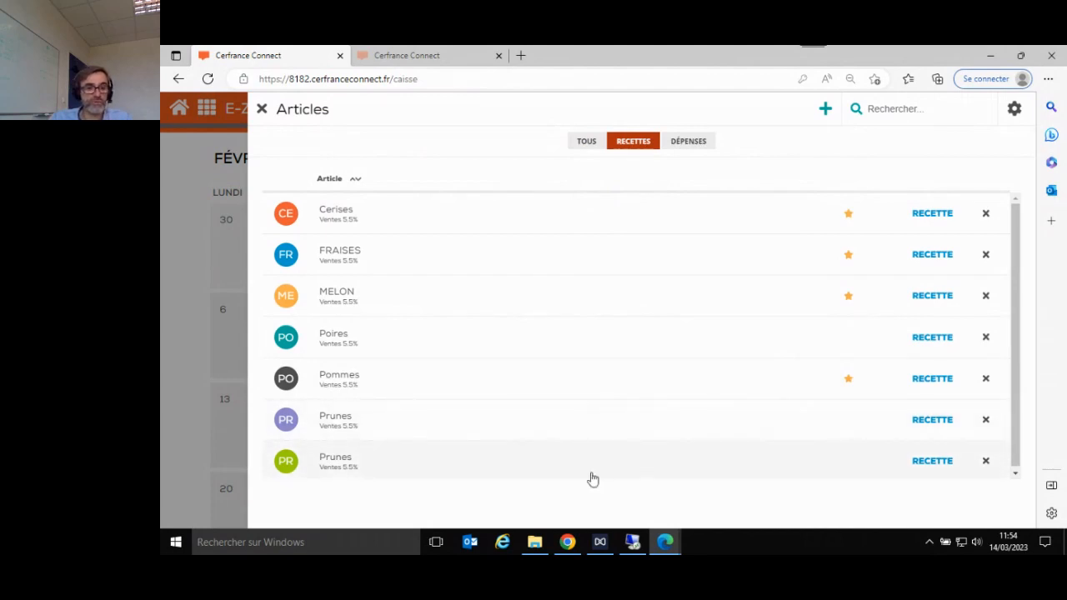
click(985, 462)
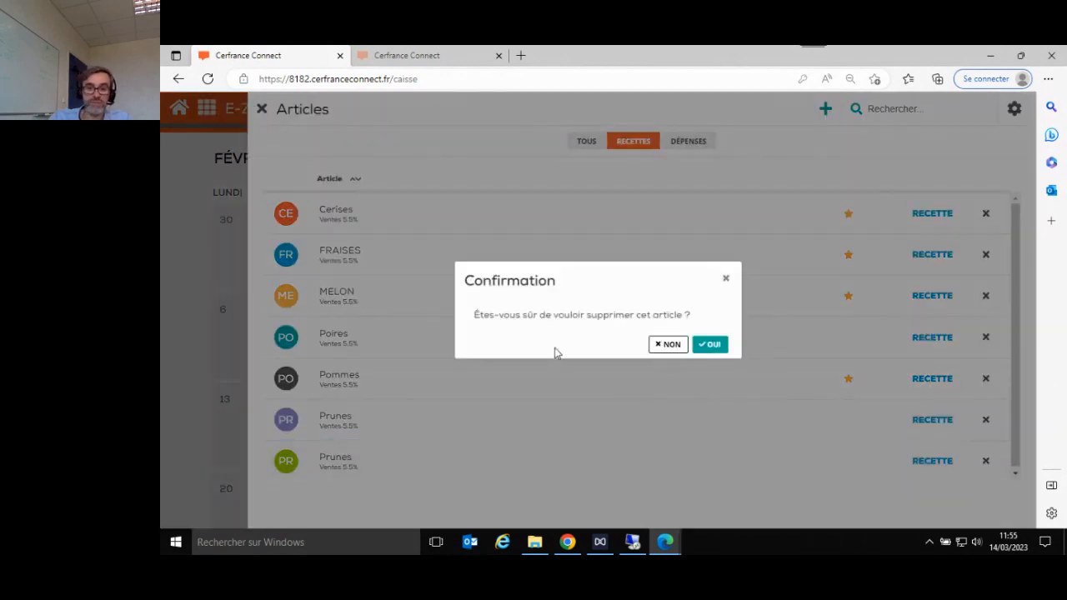
click(709, 345)
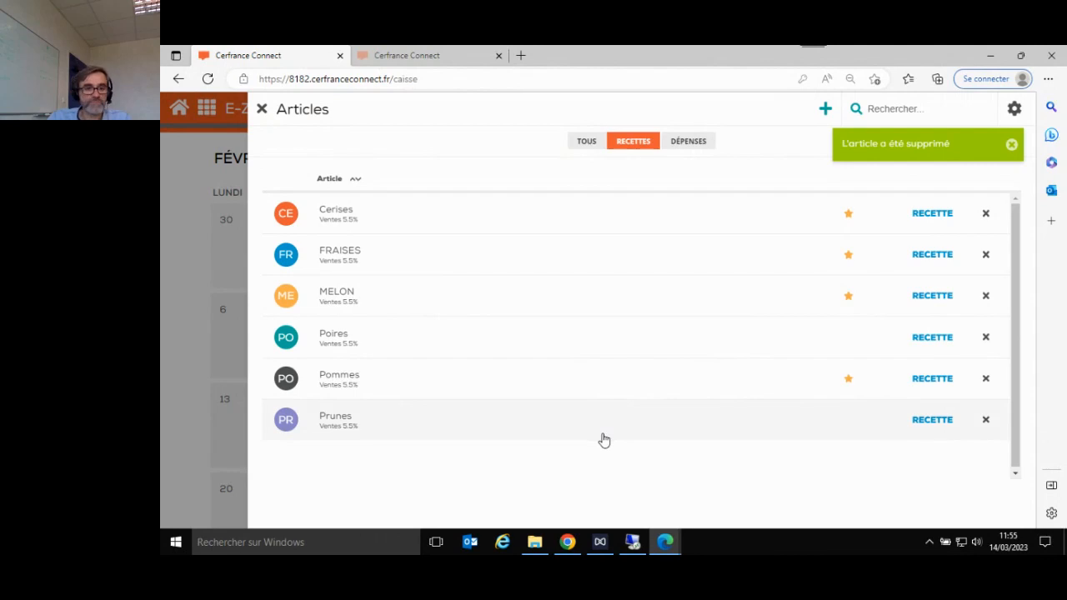
Step: Turn off default display in the entry form for the FRAISES article and save it
click(742, 265)
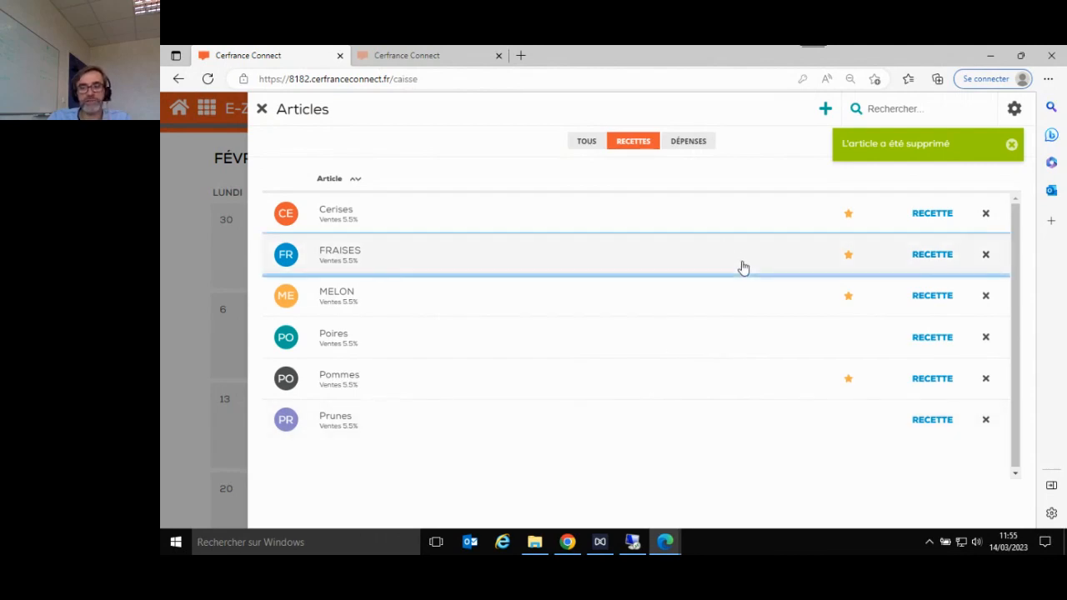
click(268, 355)
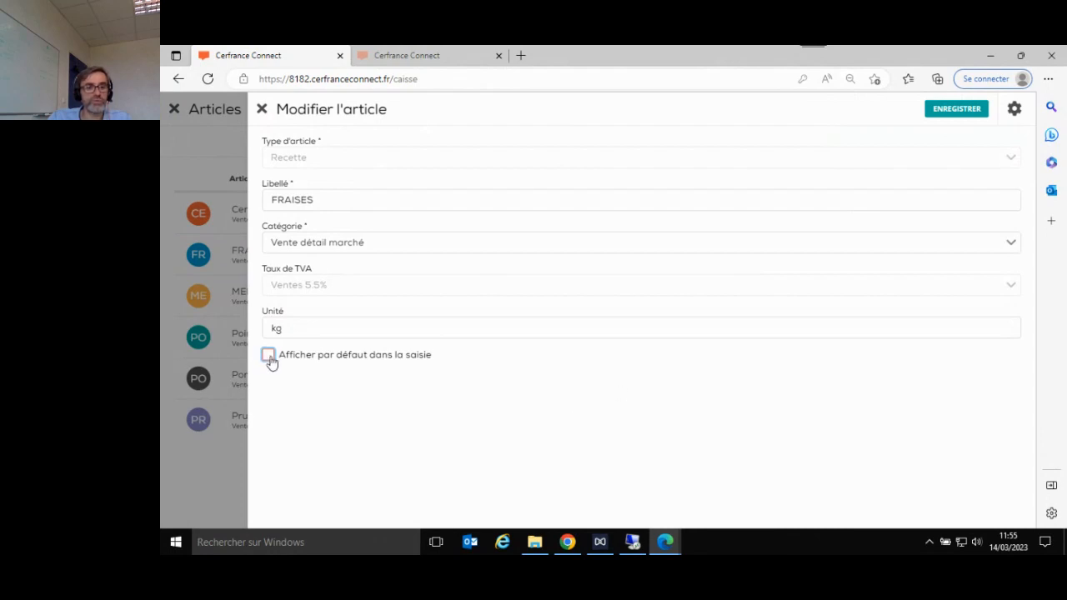
click(956, 109)
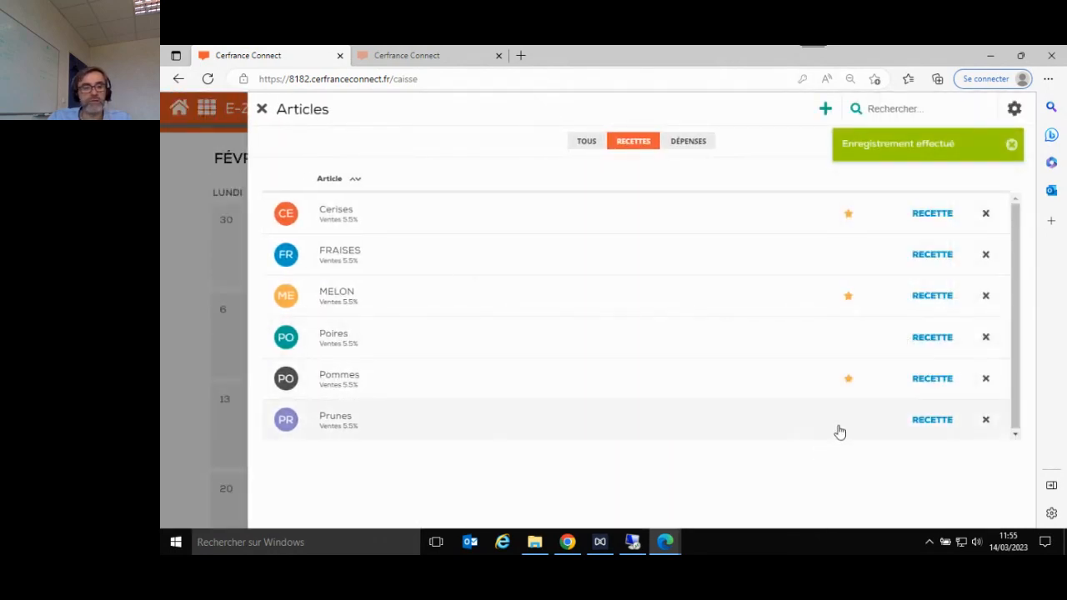
Step: Turn on default display in the entry form for the Prunes article, save it, and close the article list
click(840, 430)
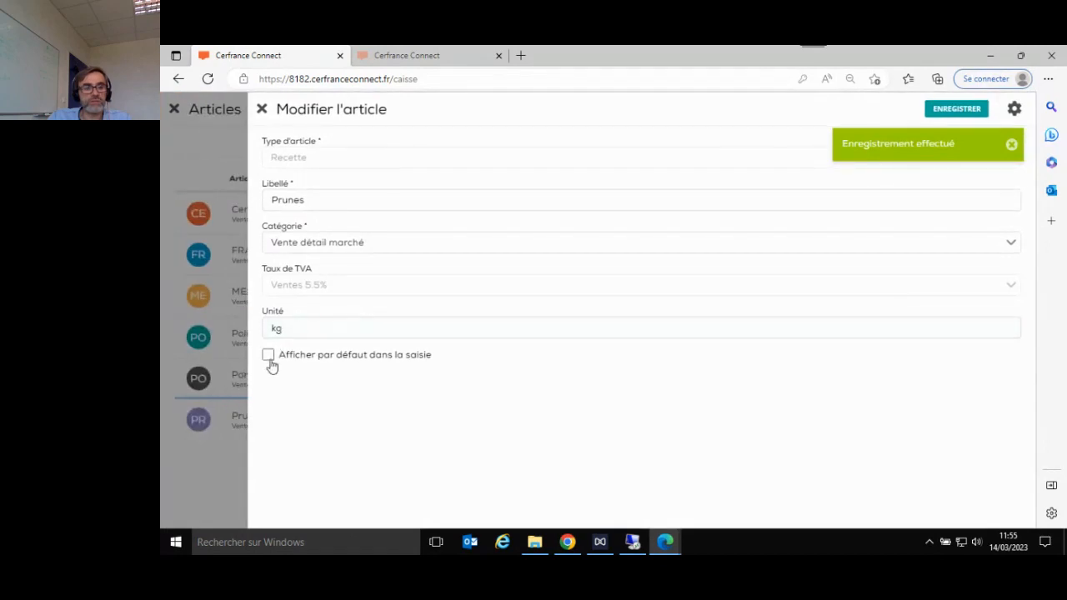
click(269, 358)
click(952, 117)
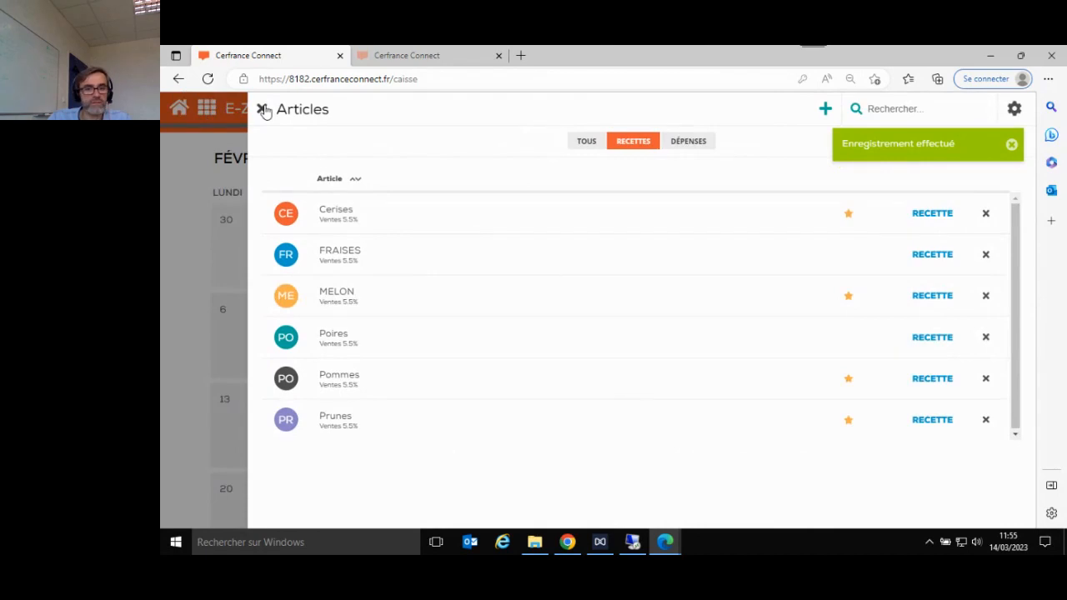
click(262, 110)
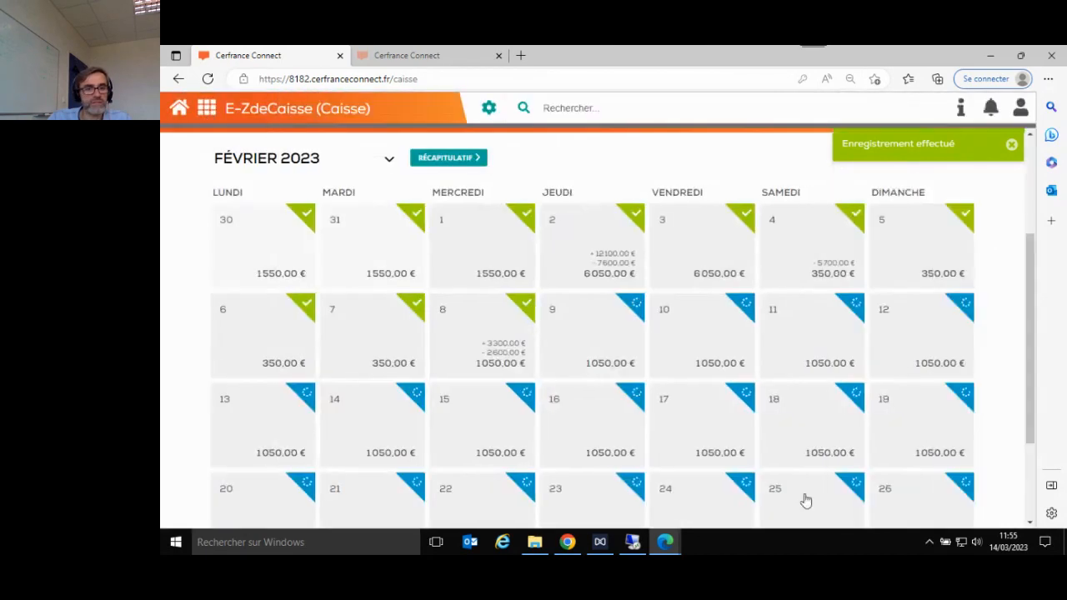
Step: Open the 9 February entry, compare quick entry mode with the standard mode and its add-receipt form, and restore quick entry mode
click(573, 328)
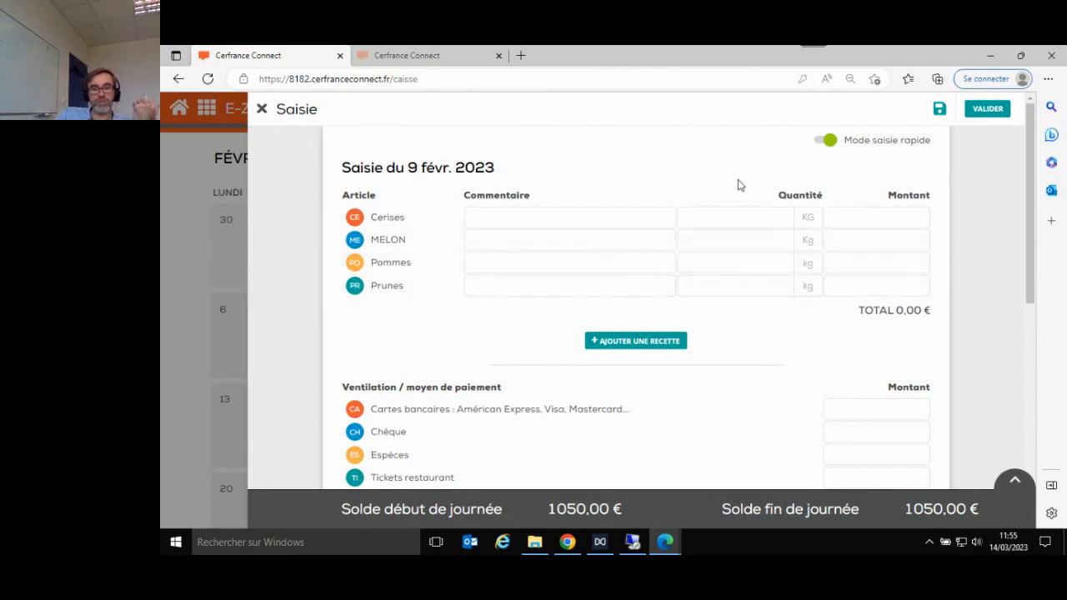
click(832, 143)
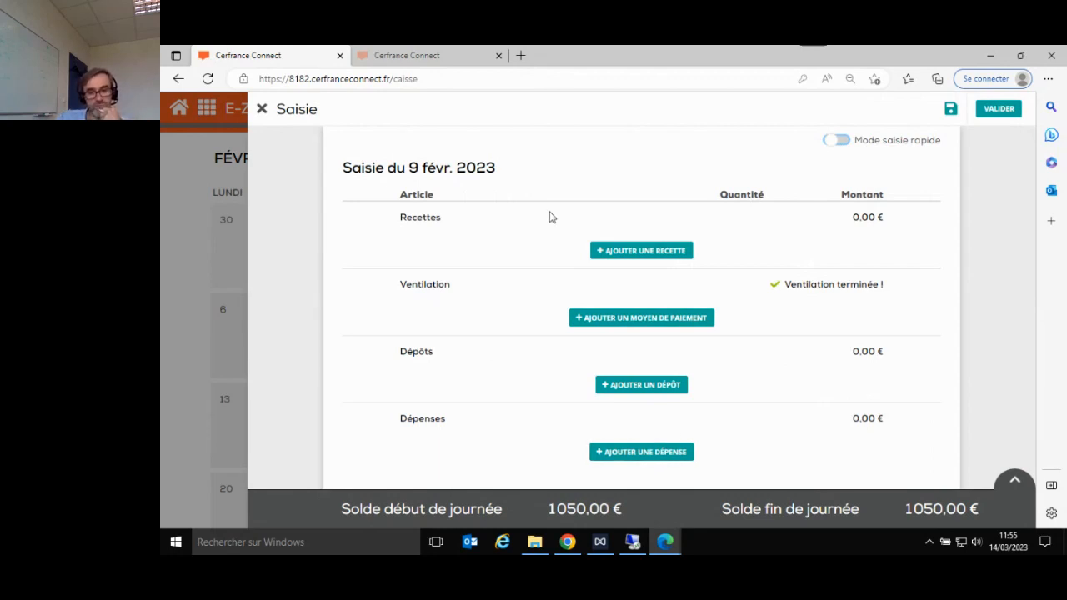
click(642, 254)
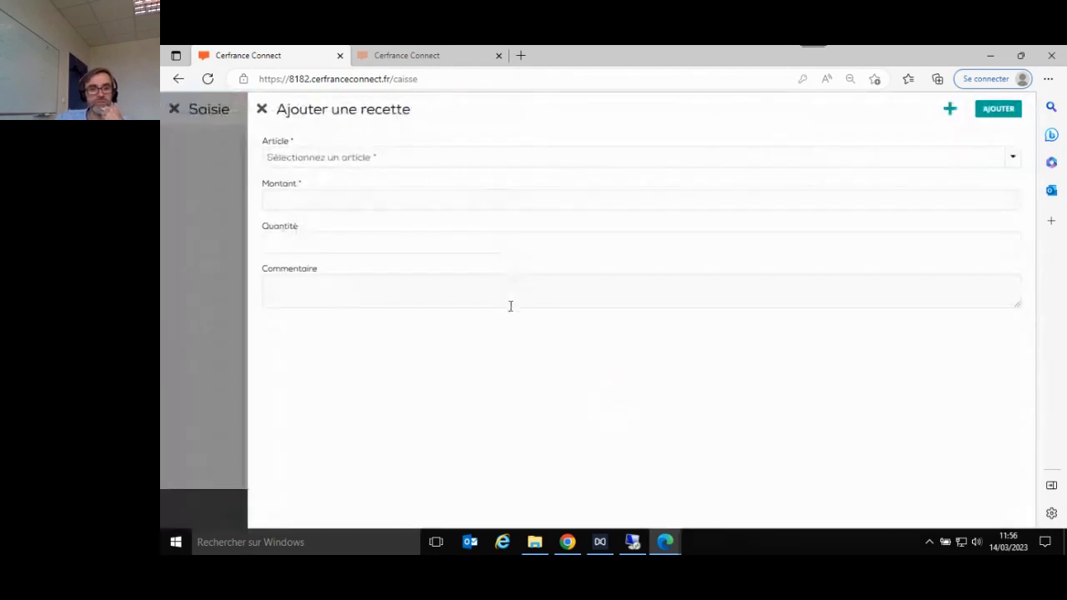
click(261, 108)
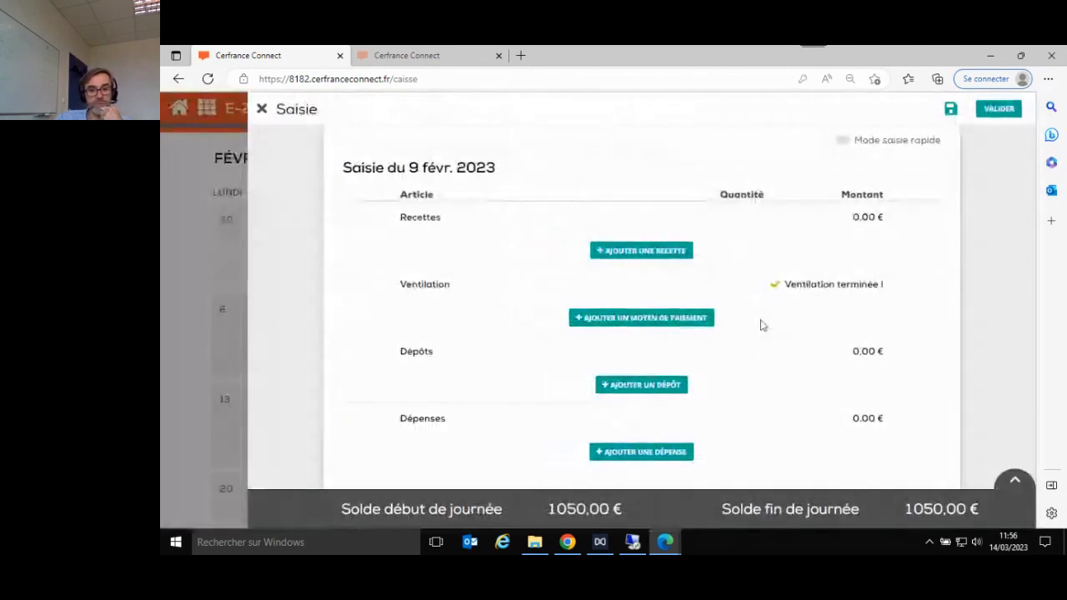
click(832, 146)
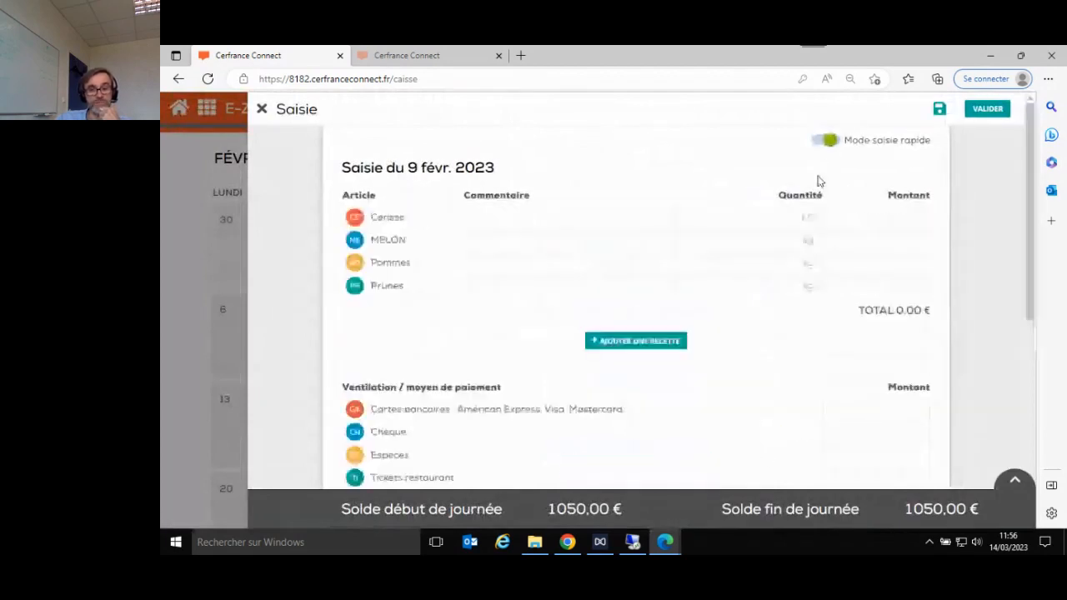
Step: Review the deposit, expense, receipt and payment sections of the 9 February entry, and leave it without saving
scroll(761, 263, down, 6)
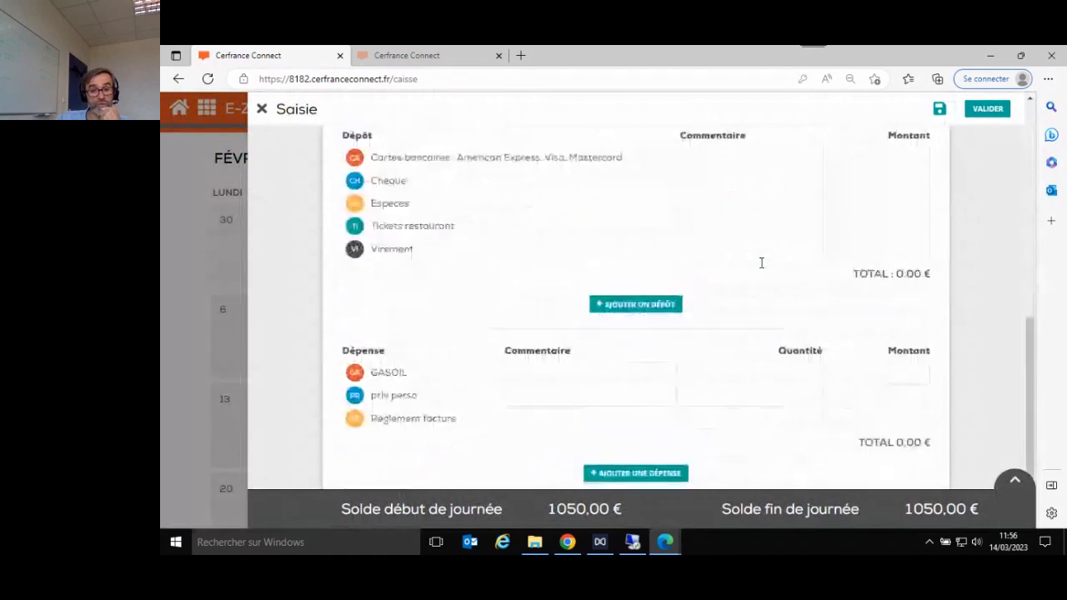
scroll(761, 265, up, 4)
scroll(788, 251, up, 1)
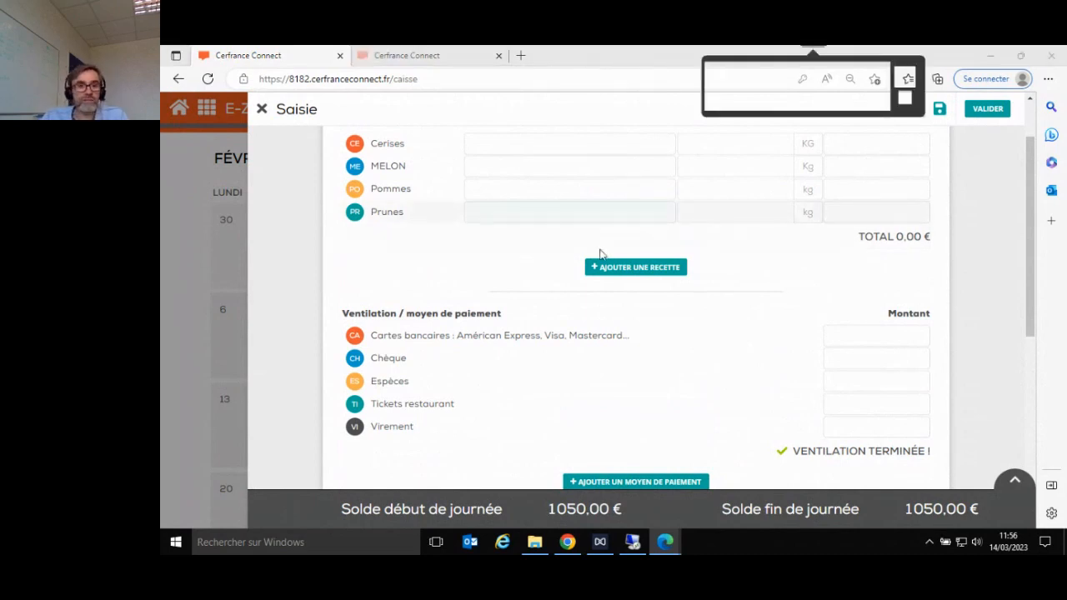
click(263, 110)
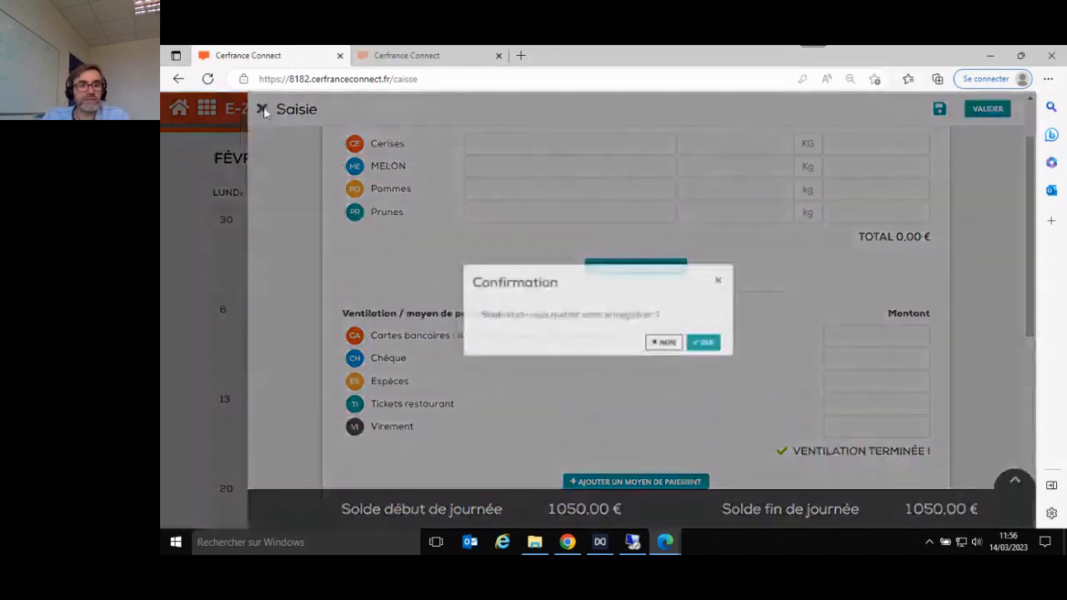
click(710, 345)
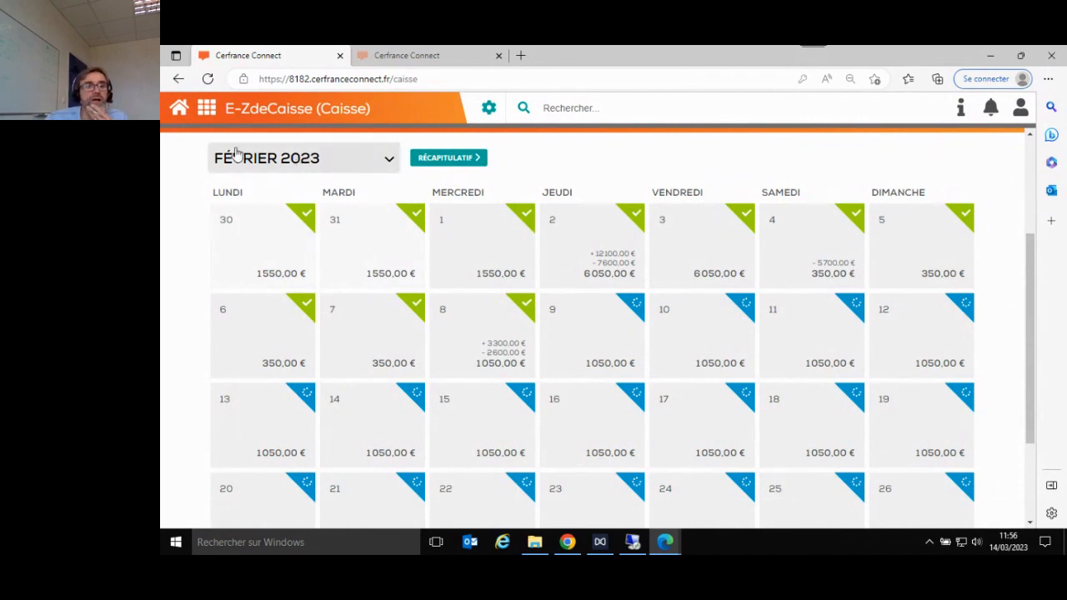
Step: Open the February 2023 summary, examine its monthly table, and close it
click(444, 160)
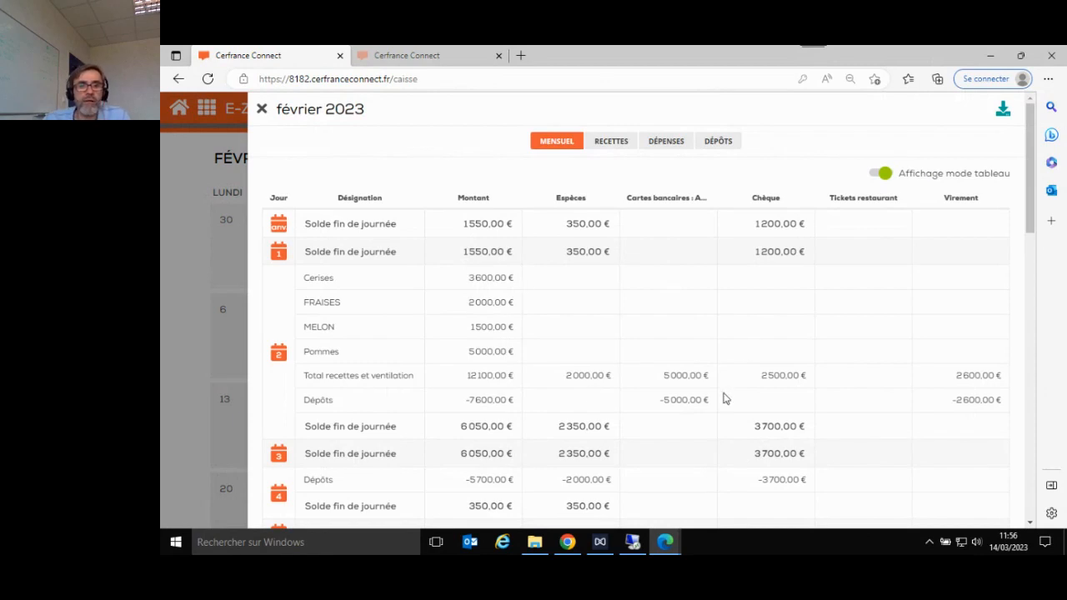
scroll(723, 399, down, 1)
scroll(723, 398, up, 1)
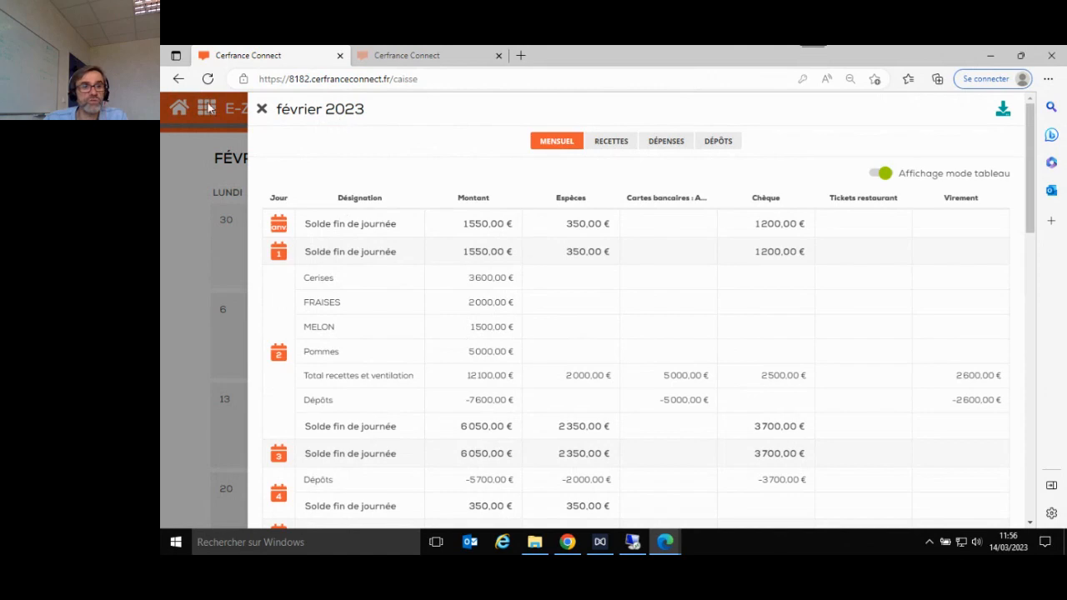
click(262, 109)
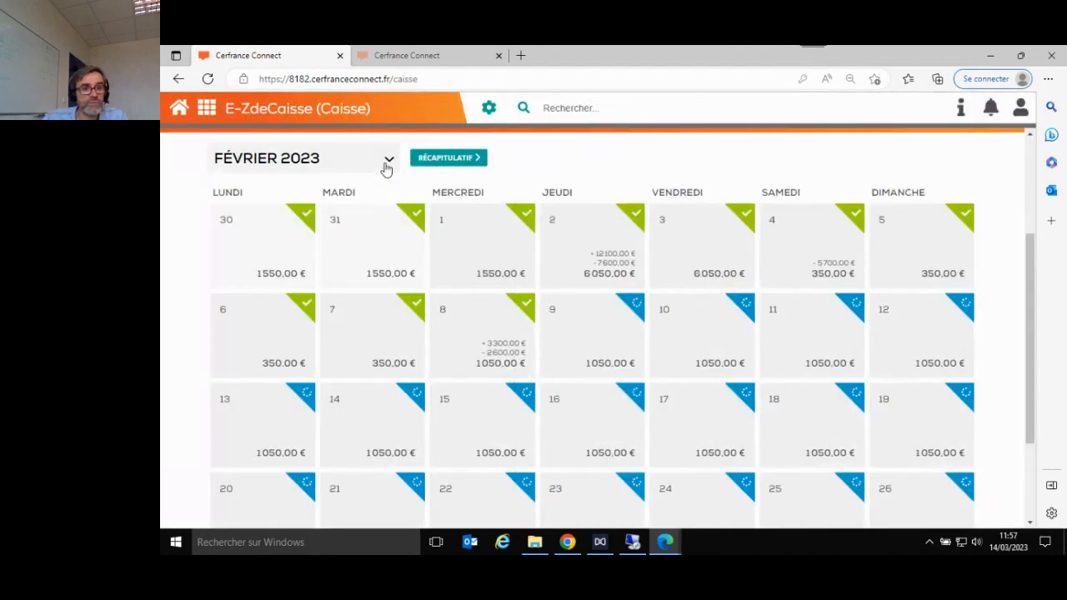
Step: Switch the calendar to January 2023, open that month's summary, and examine its monthly table
click(388, 161)
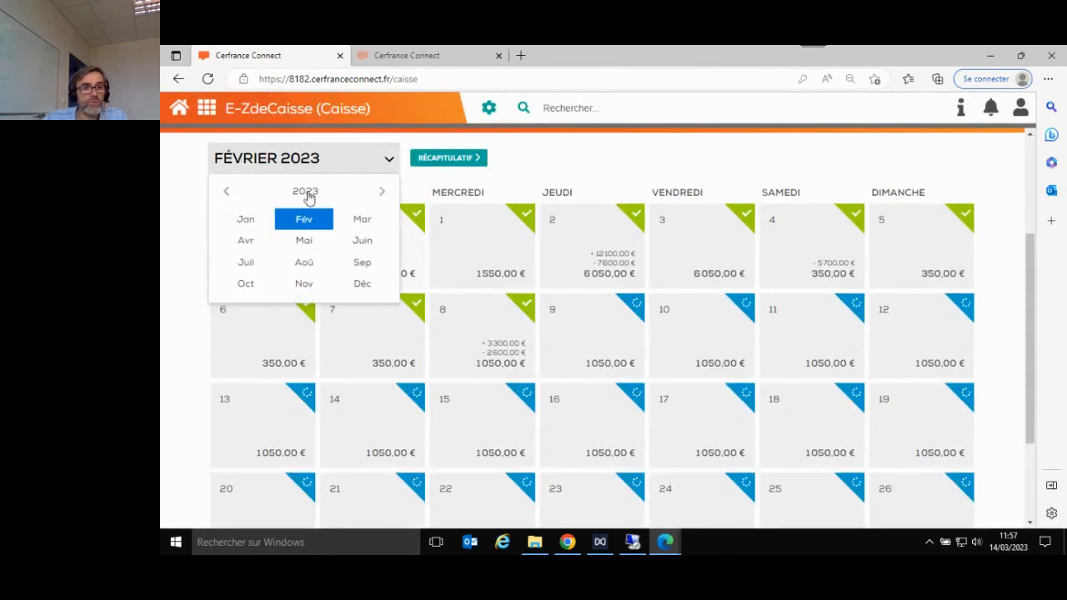
click(247, 219)
click(436, 163)
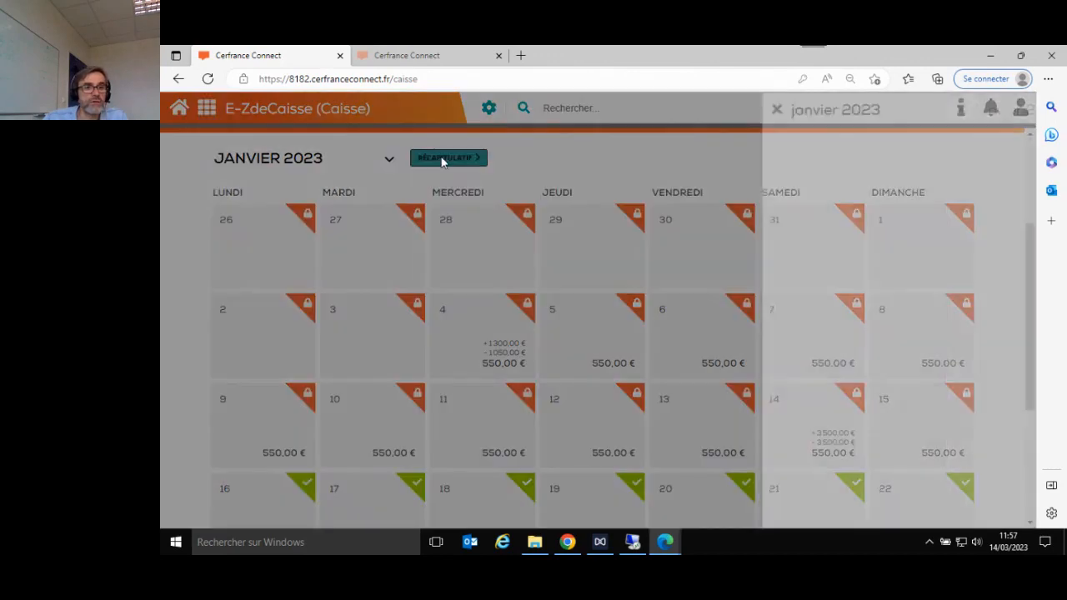
scroll(508, 250, down, 15)
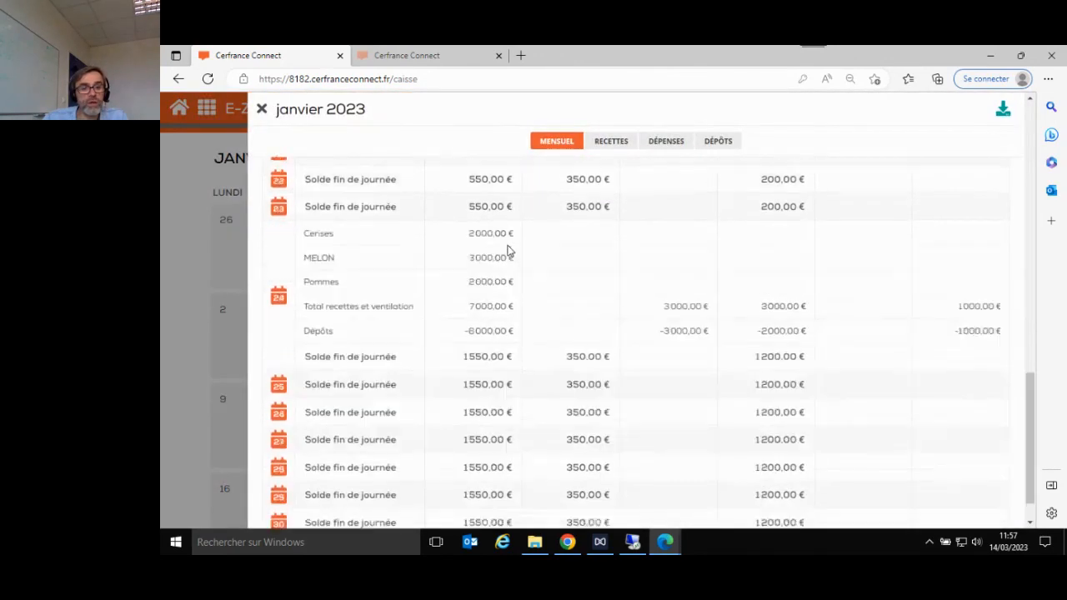
scroll(508, 251, up, 15)
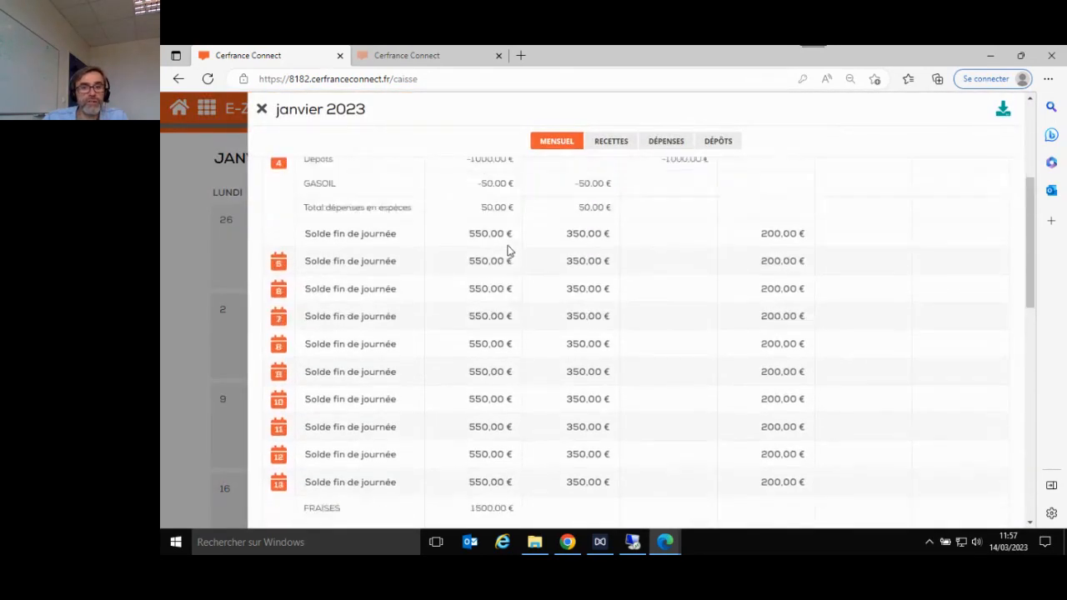
Step: Review the January summary's receipts, expenses and deposits breakdowns, and return to the monthly table
click(610, 141)
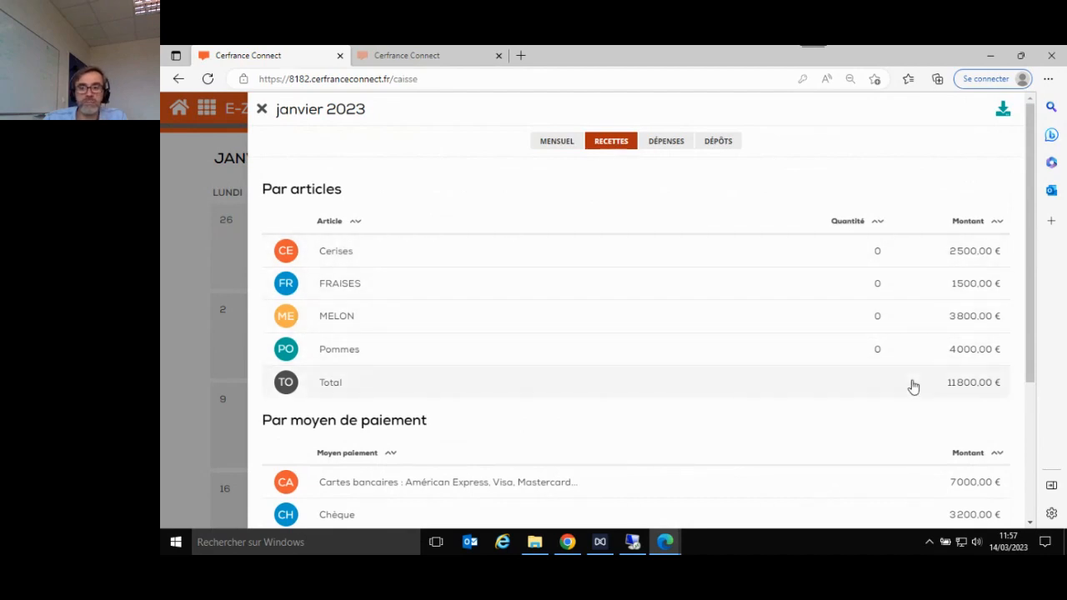
scroll(923, 387, down, 3)
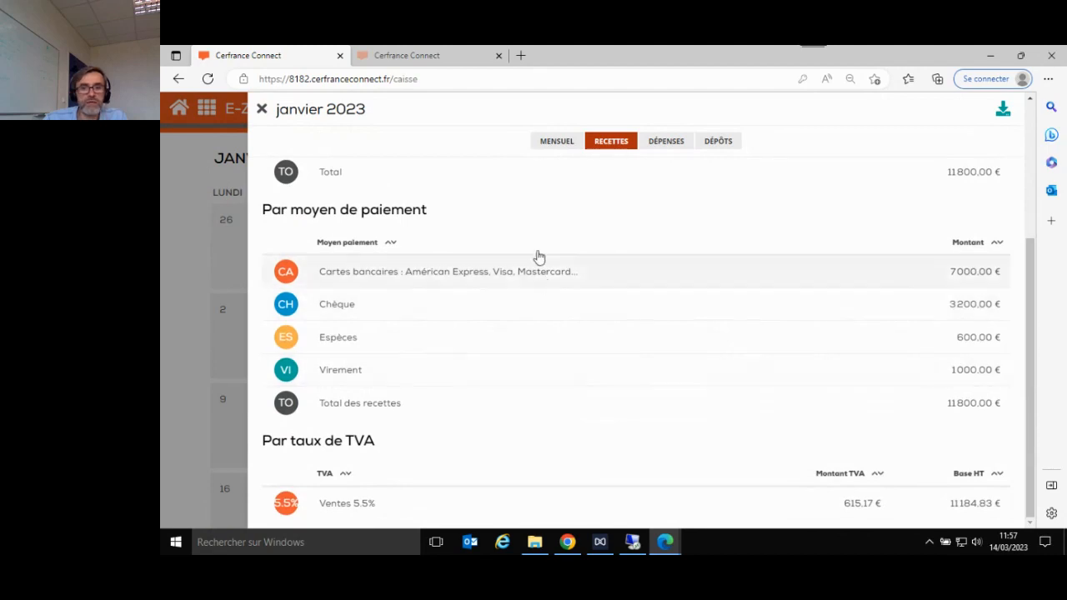
click(661, 144)
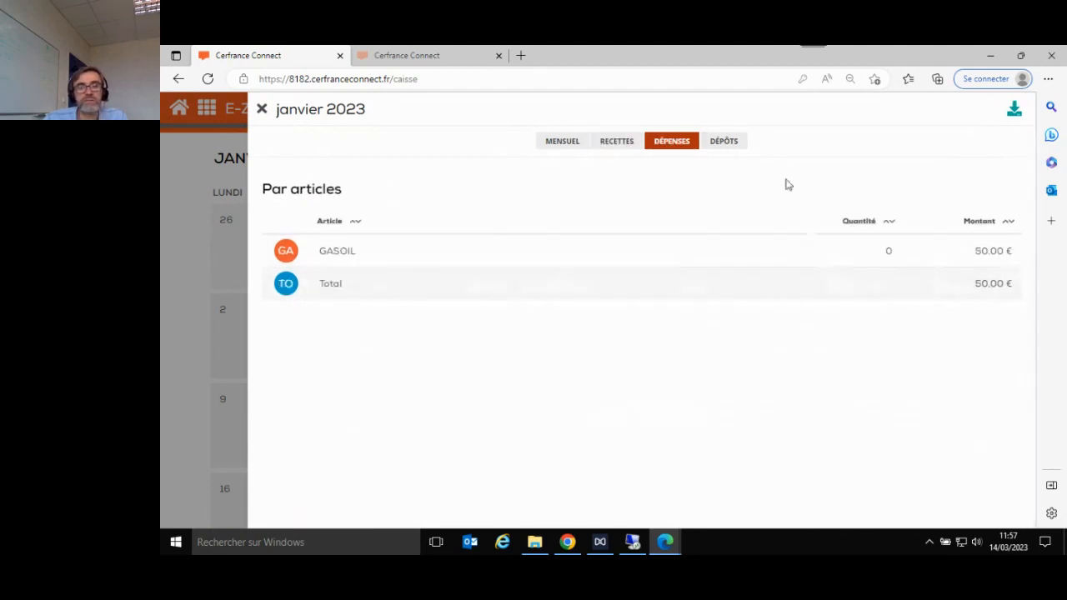
click(715, 147)
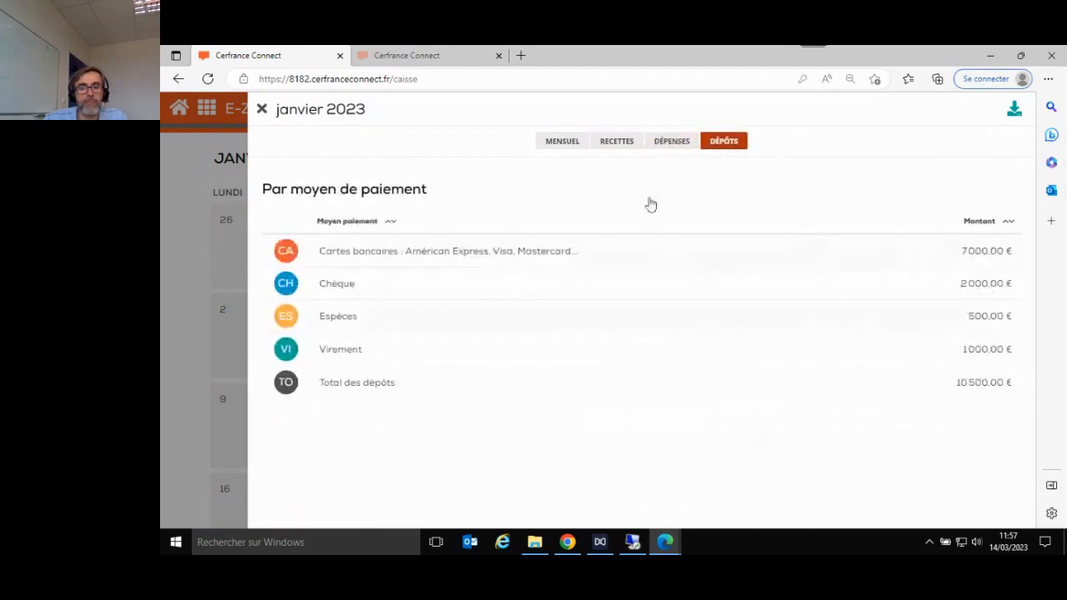
click(557, 145)
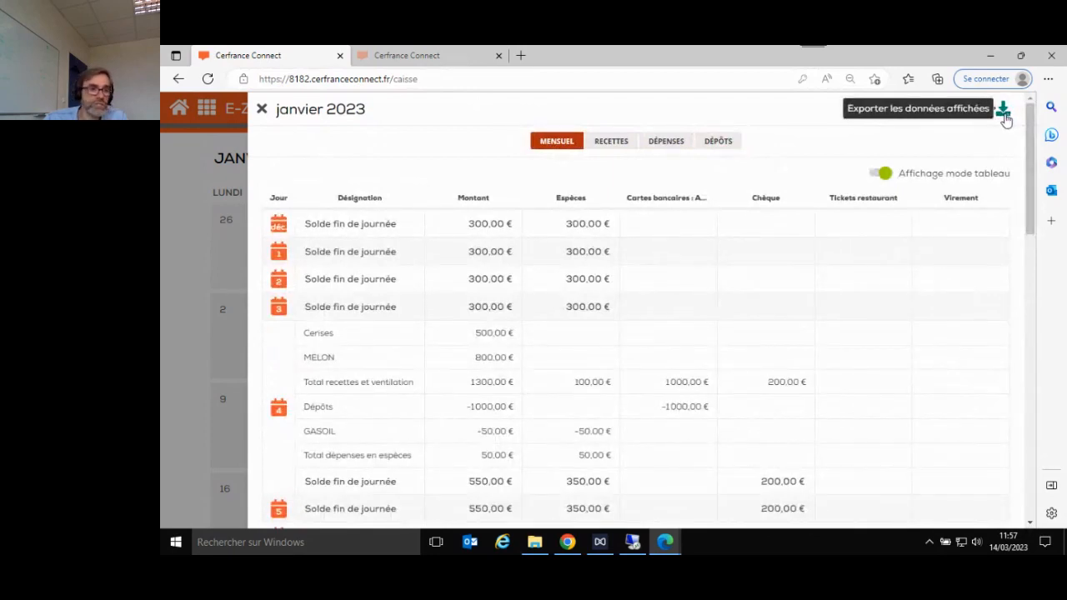
Step: Export the January 2023 summary to PDF for the period 01/01/2023 to 31/01/2023
click(1003, 115)
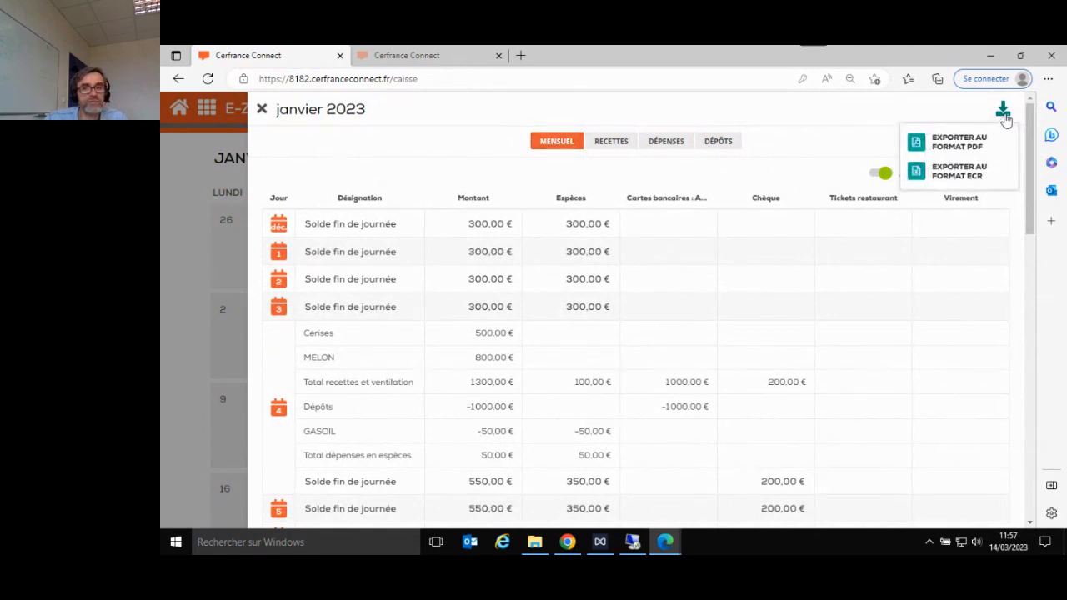
click(950, 143)
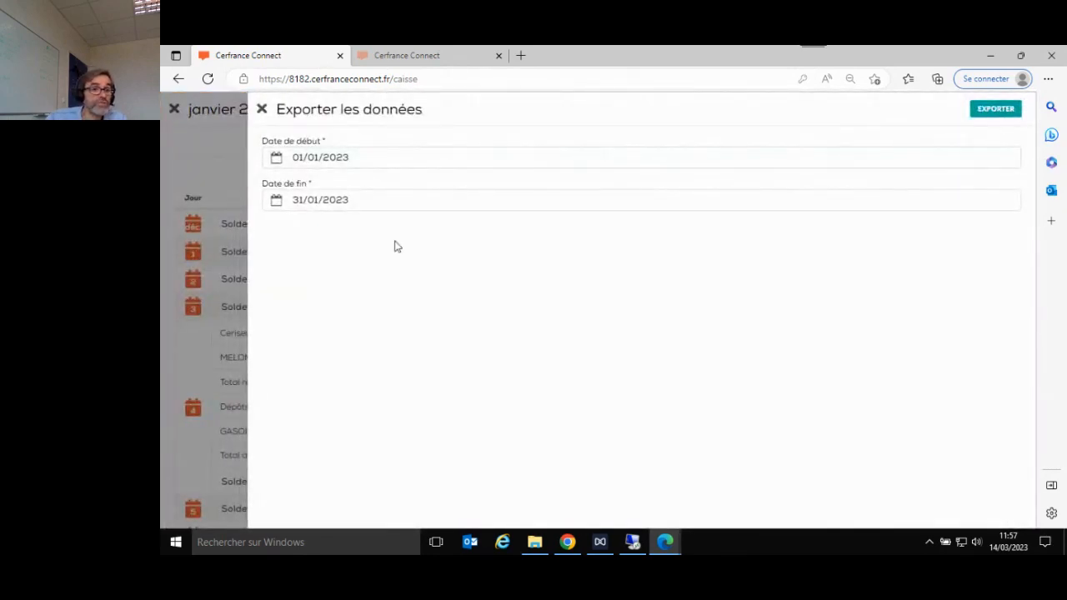
click(360, 206)
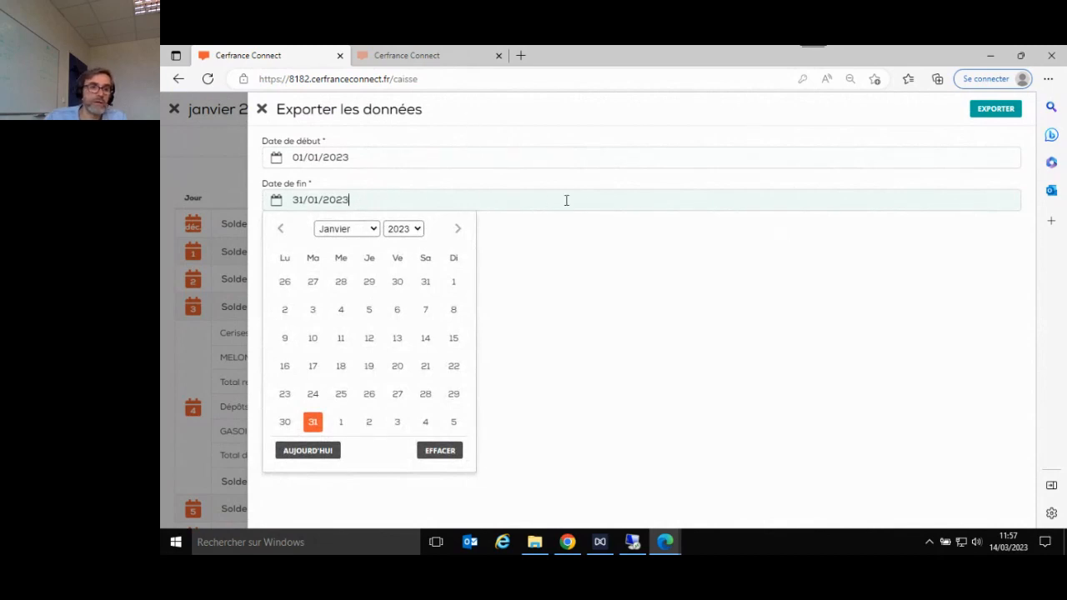
click(984, 114)
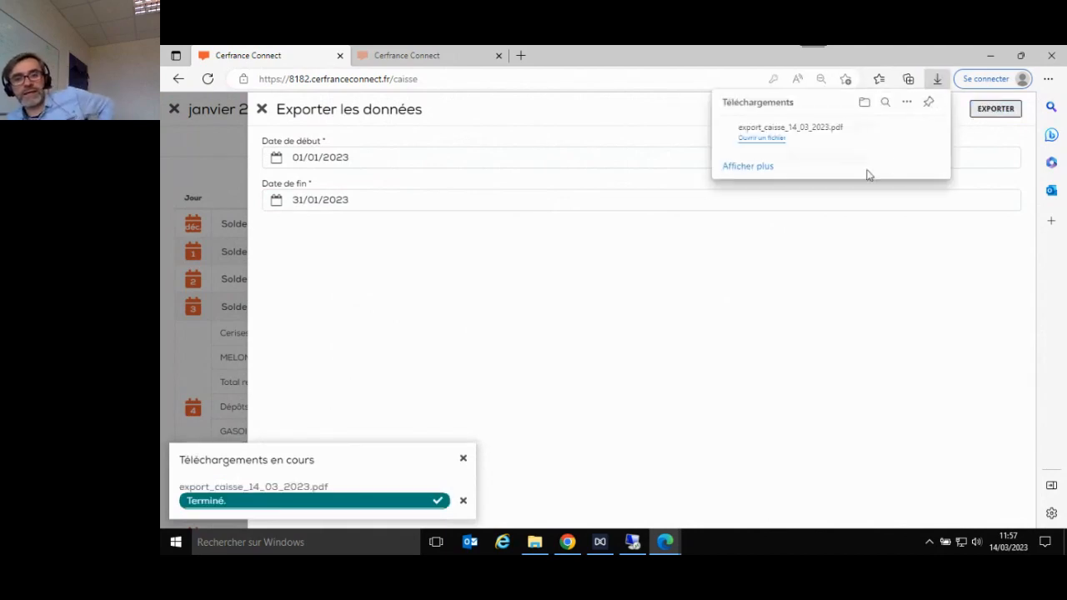
Step: Open the exported export_caisse_14_03_2023.pdf and examine the January recap table, including its daily balances and Verr. column
click(761, 136)
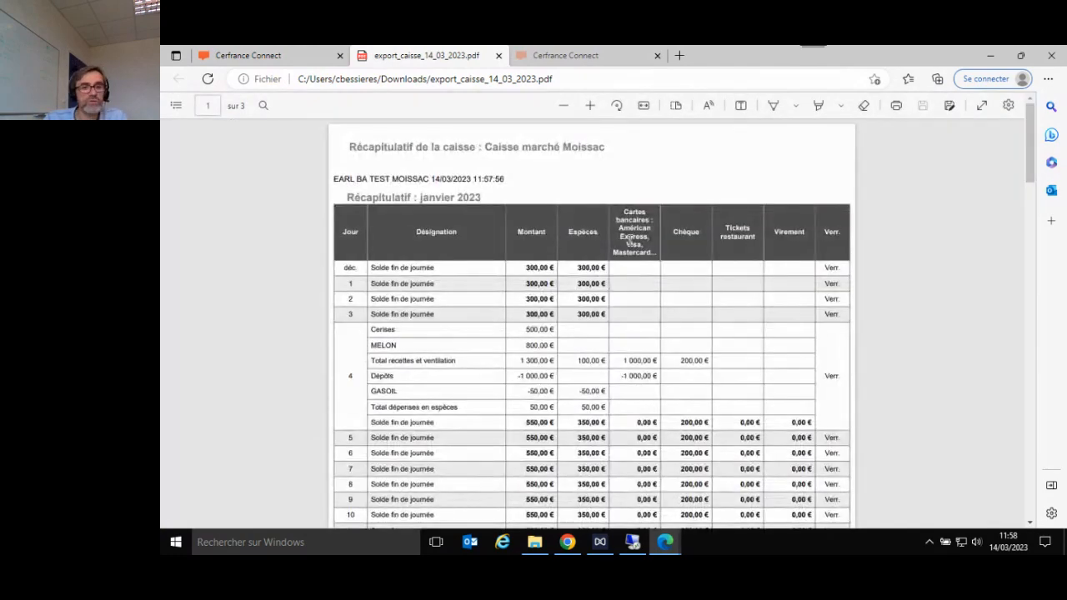
scroll(433, 314, down, 3)
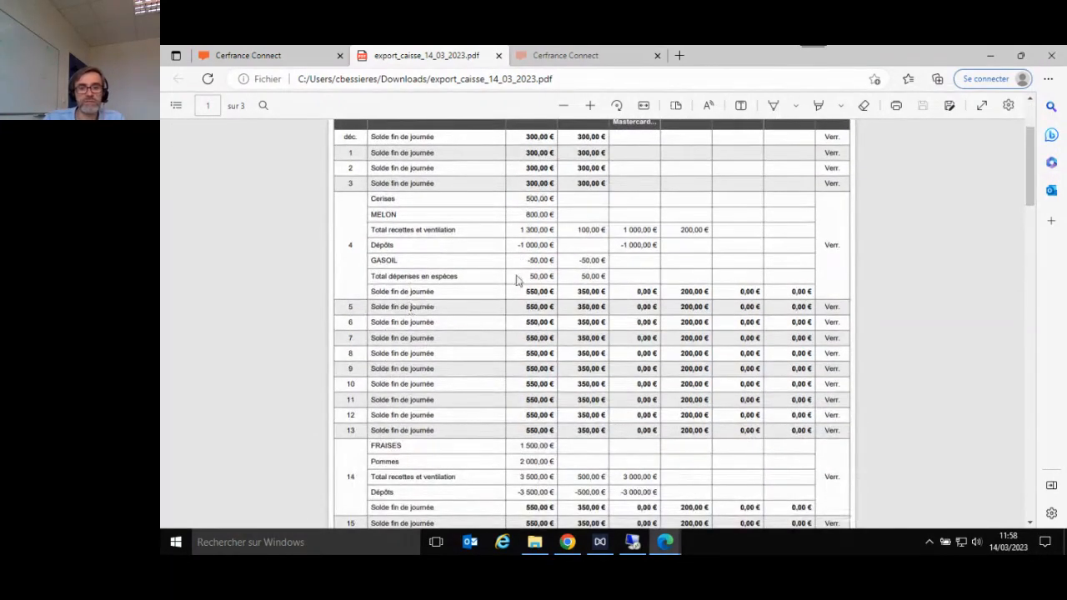
scroll(534, 279, down, 6)
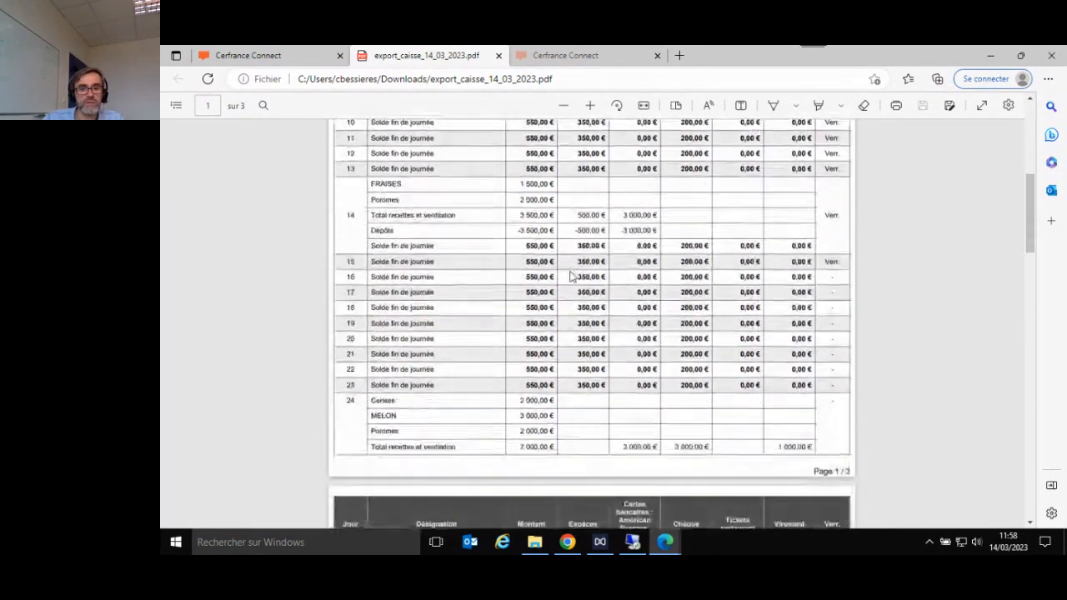
scroll(567, 238, down, 7)
scroll(567, 237, down, 7)
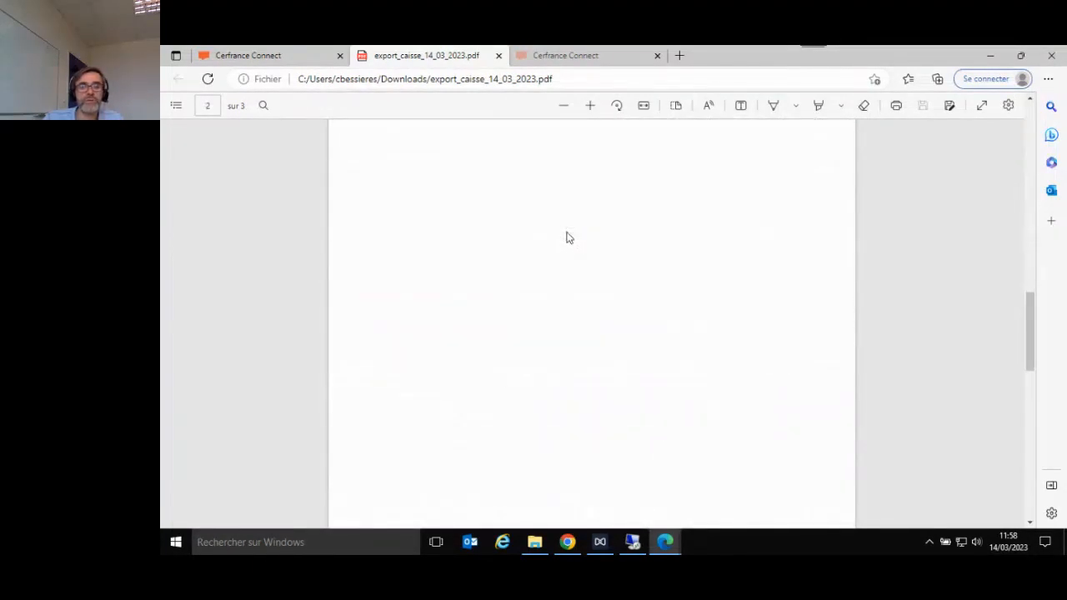
scroll(566, 238, up, 14)
scroll(565, 238, up, 10)
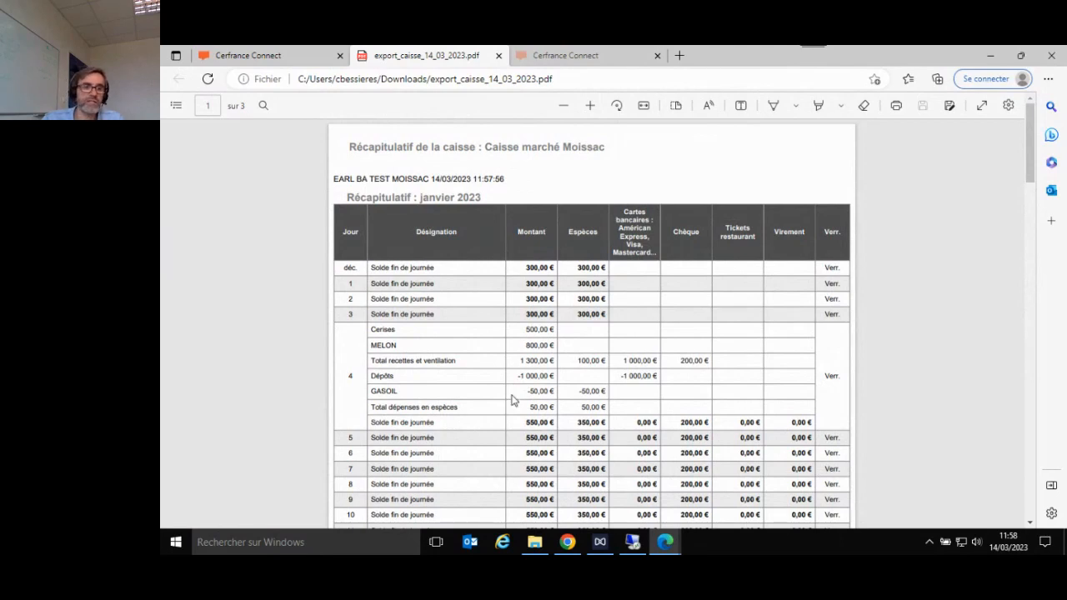
scroll(524, 408, down, 1)
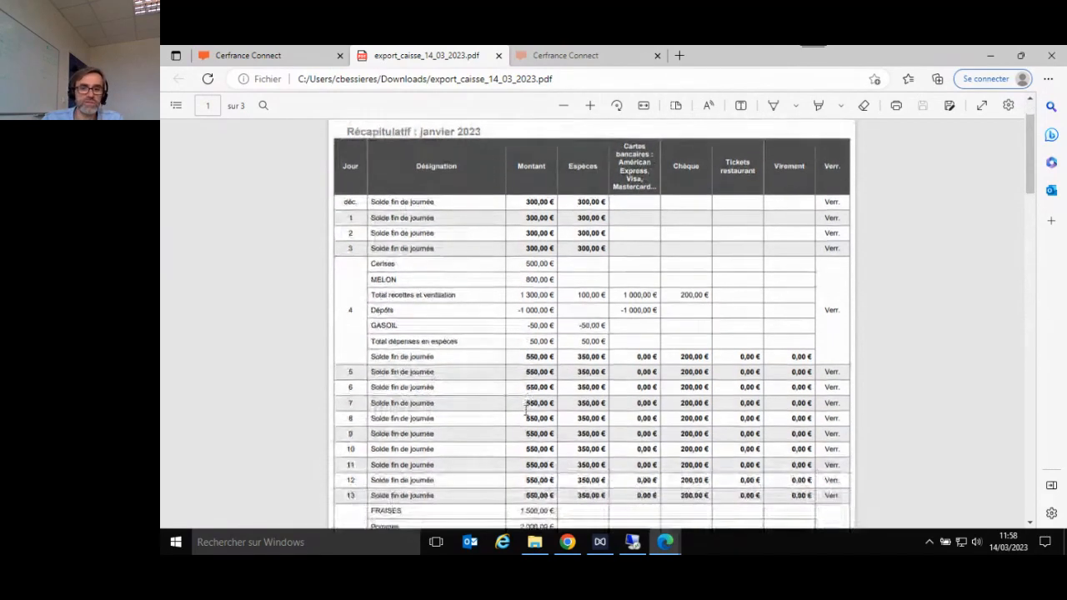
scroll(525, 409, down, 2)
scroll(525, 408, up, 3)
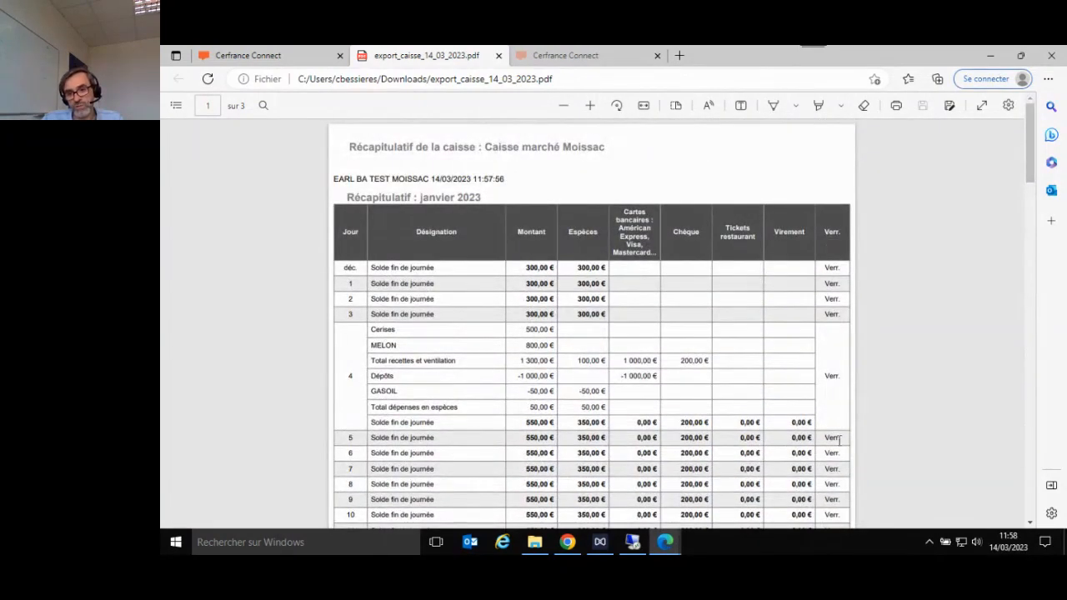
scroll(825, 355, down, 4)
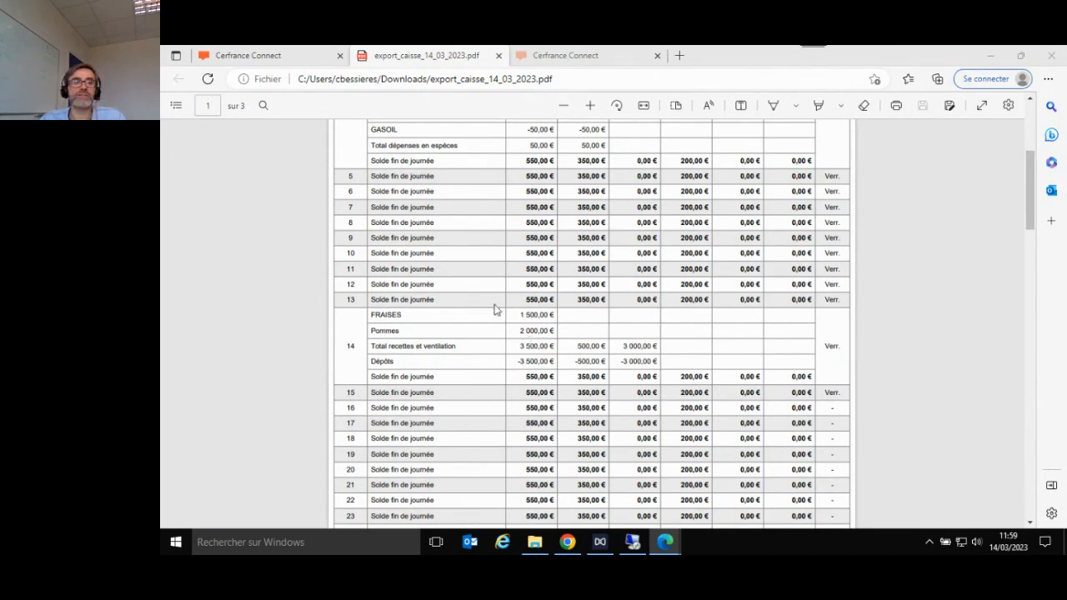
Step: Return to the cash register page and close the export form, the download notice and the January summary
click(245, 54)
click(260, 109)
click(463, 458)
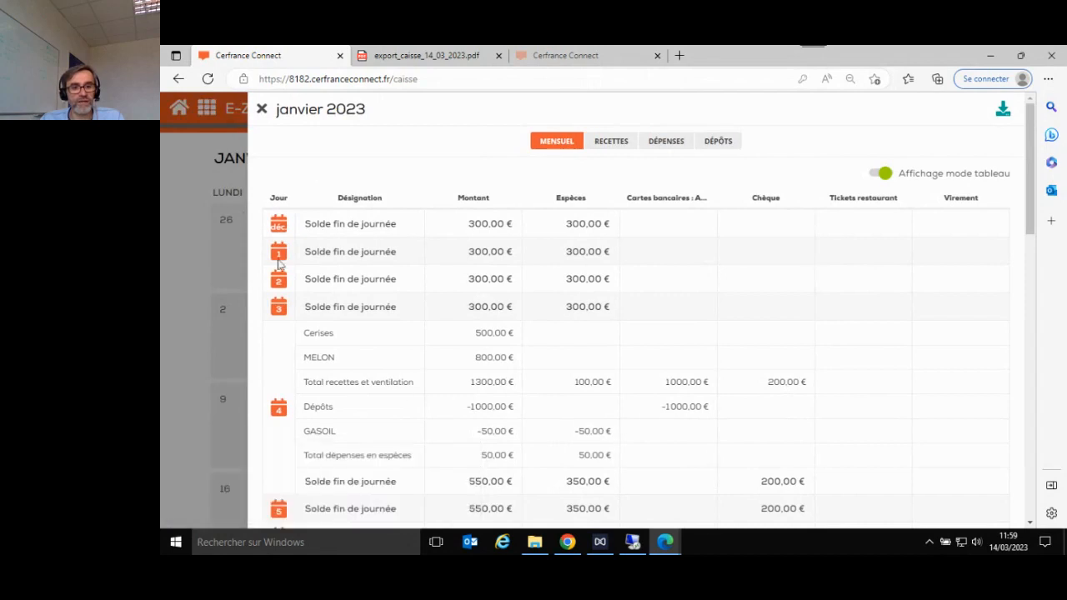
click(261, 110)
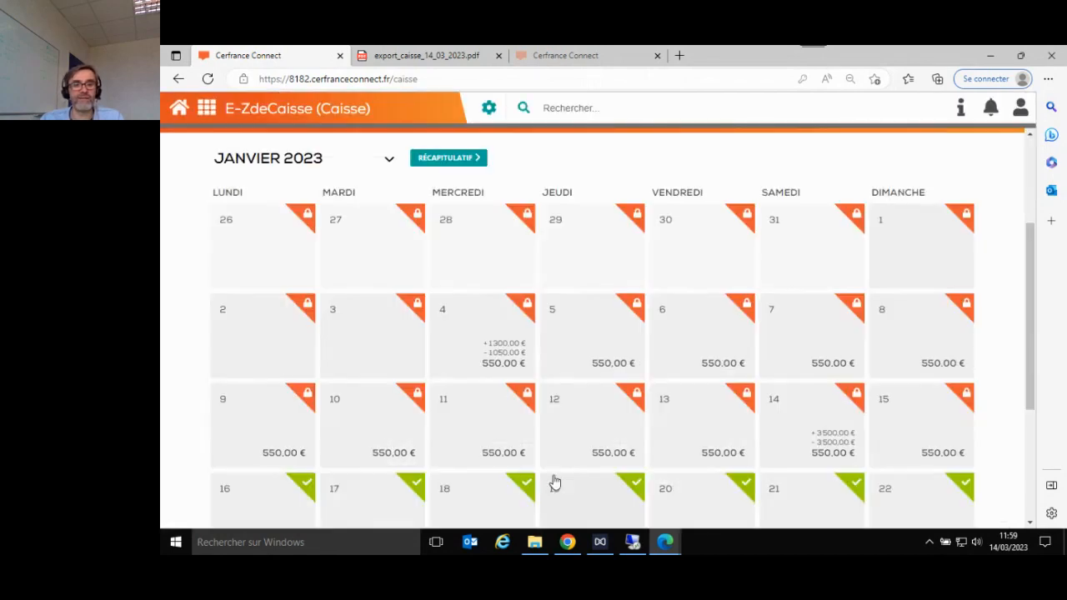